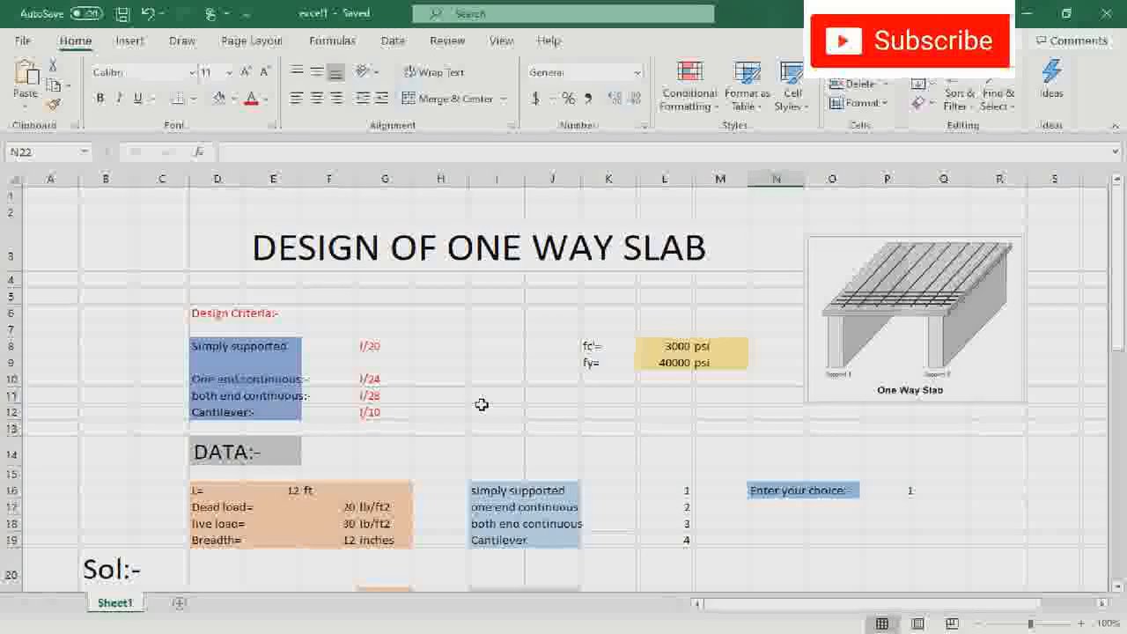
# - Examine the thickness criteria for each support condition and the fc' and fy material strengths
pyautogui.scroll(-2, 481, 404)
pyautogui.scroll(2, 482, 405)
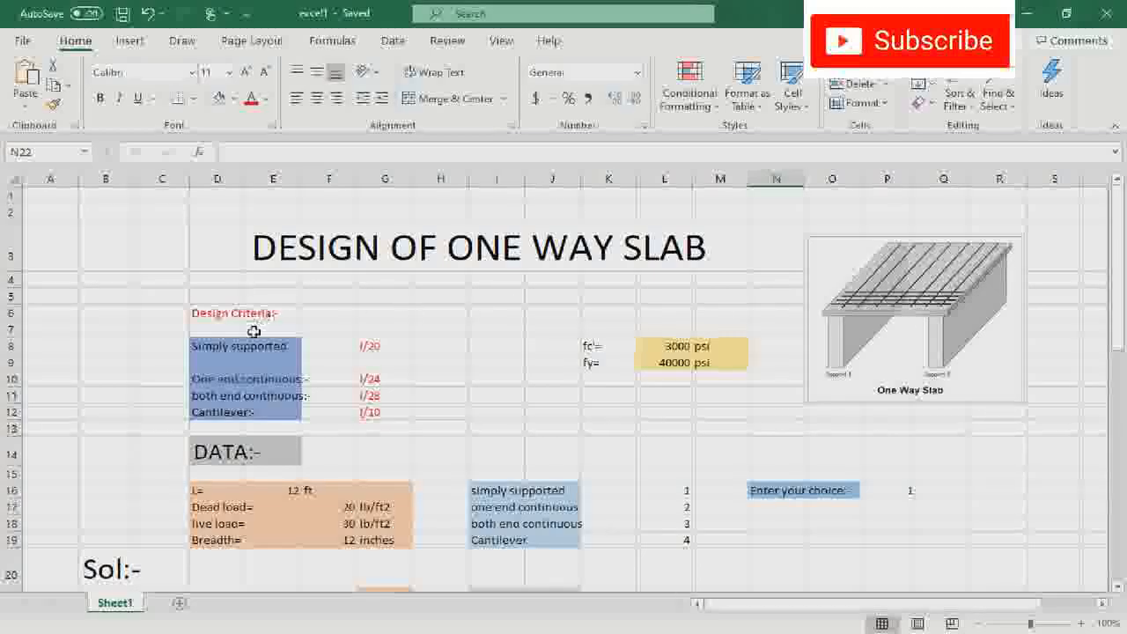
pyautogui.click(373, 347)
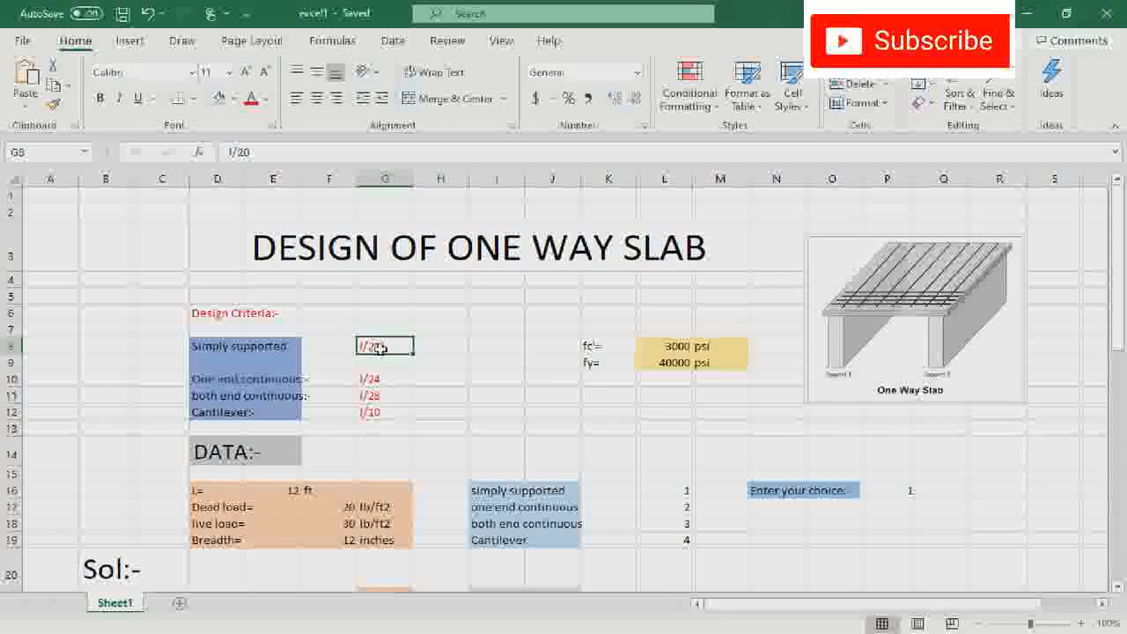
pyautogui.click(377, 396)
pyautogui.click(378, 414)
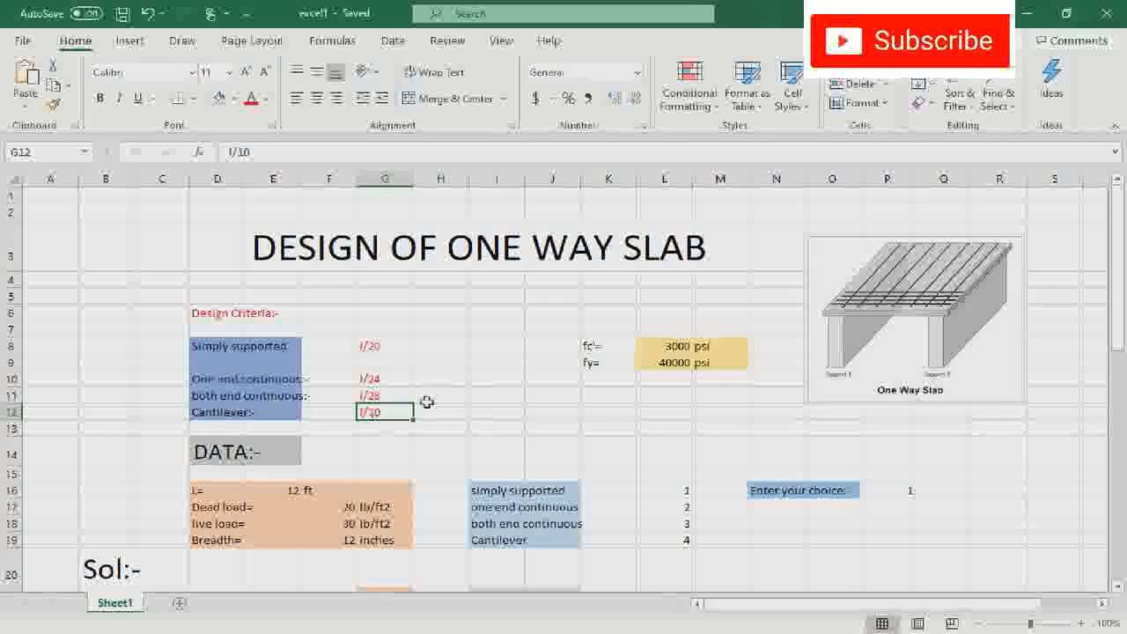
pyautogui.click(591, 350)
pyautogui.click(656, 348)
pyautogui.click(605, 365)
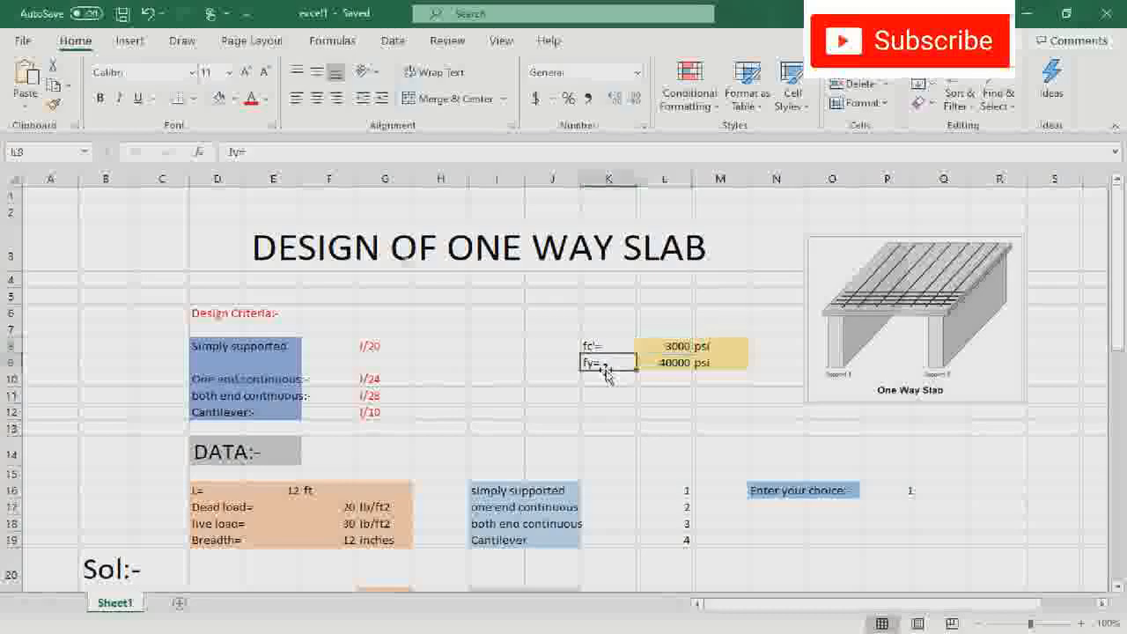
pyautogui.click(661, 362)
# - Examine the slab's length, dead load, live load and breadth, plus the support-condition options and the choice cell
pyautogui.scroll(-1, 446, 428)
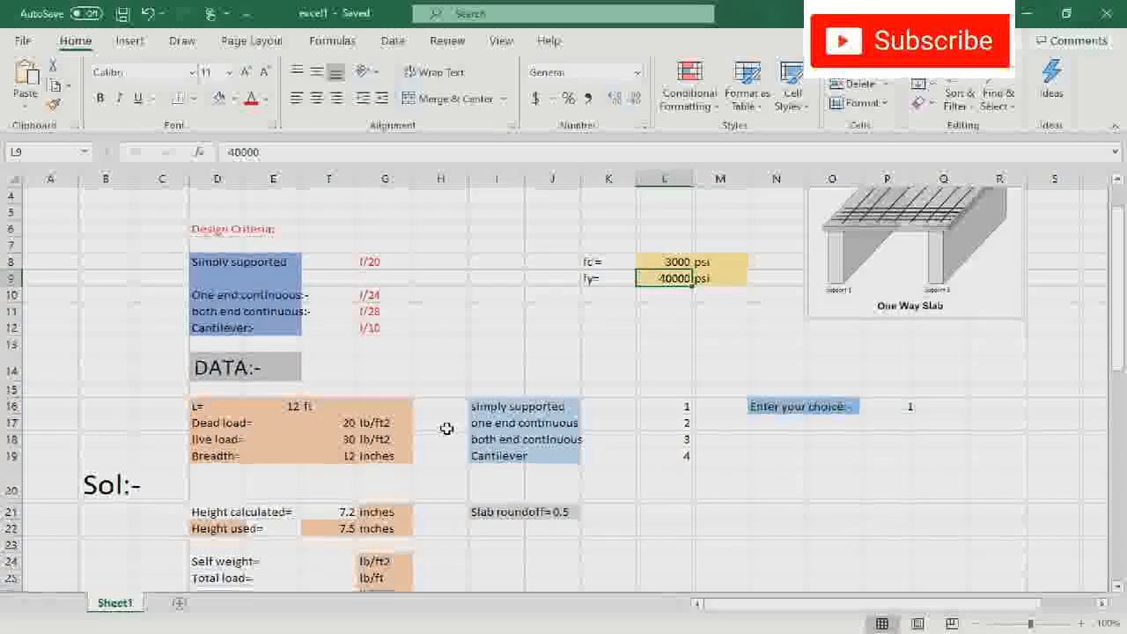
pyautogui.click(287, 406)
pyautogui.click(330, 423)
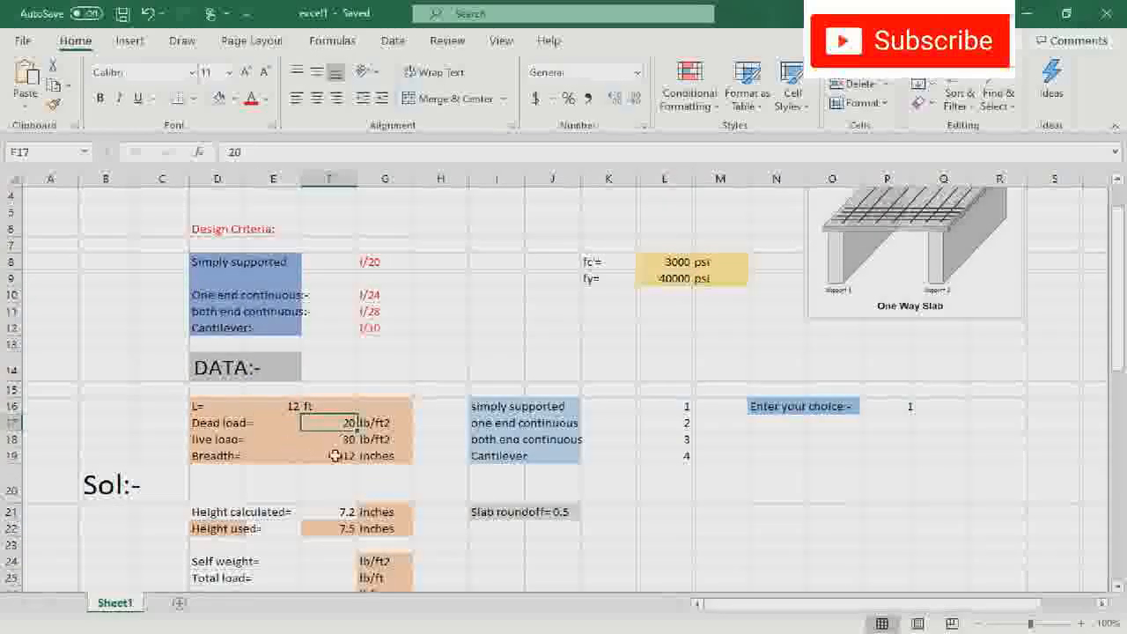
pyautogui.click(331, 439)
pyautogui.click(334, 458)
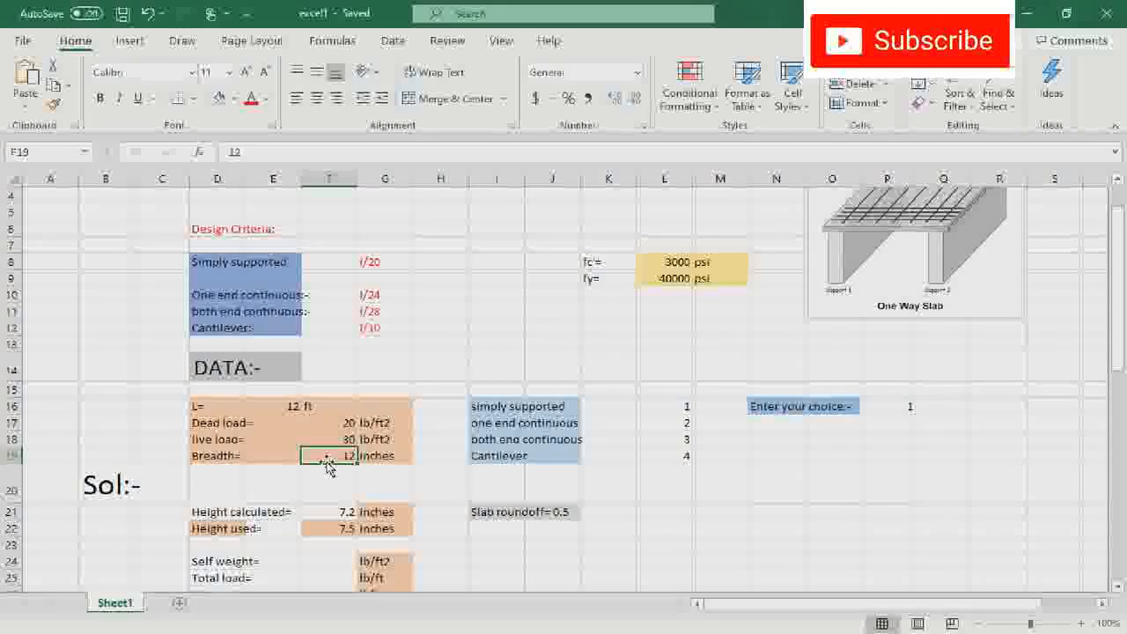
pyautogui.scroll(1, 521, 389)
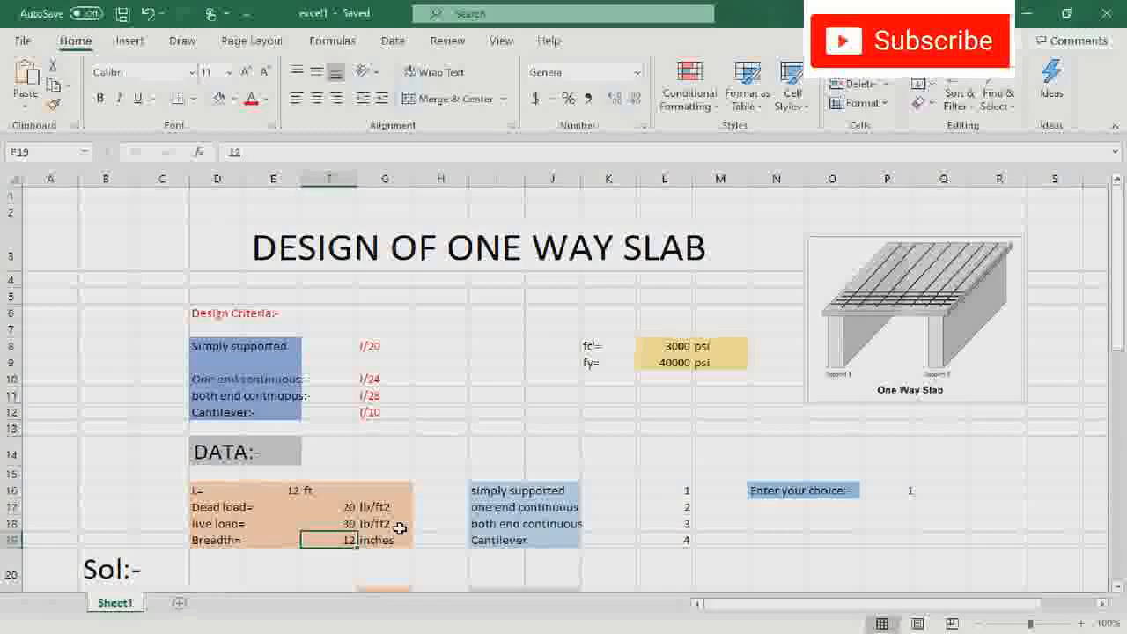
pyautogui.scroll(-1, 396, 528)
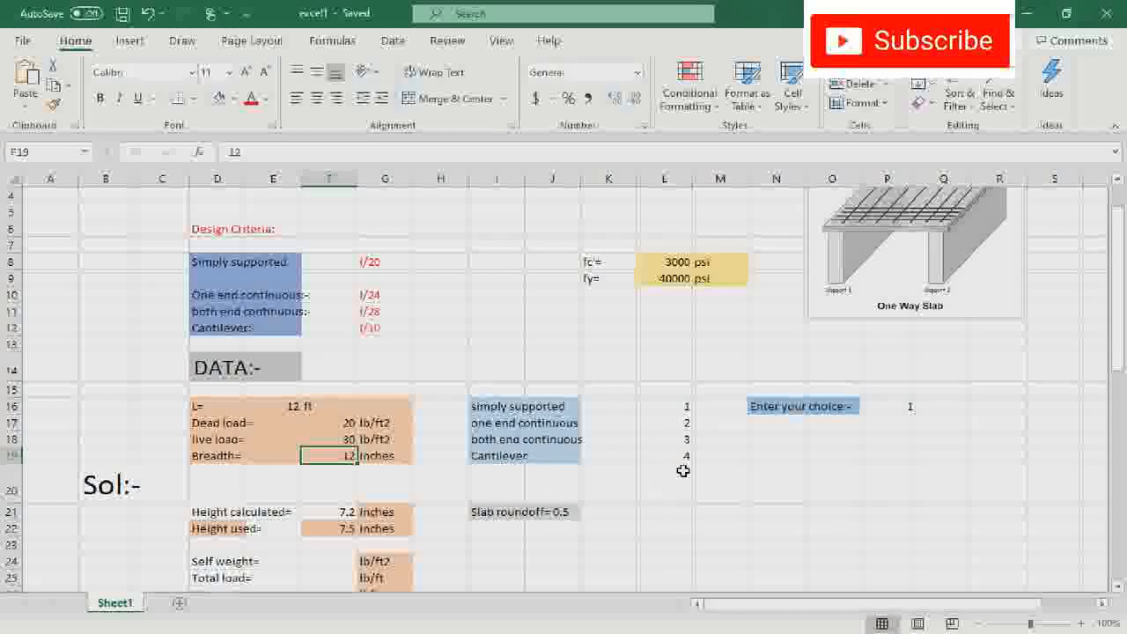
pyautogui.click(780, 406)
pyautogui.click(826, 409)
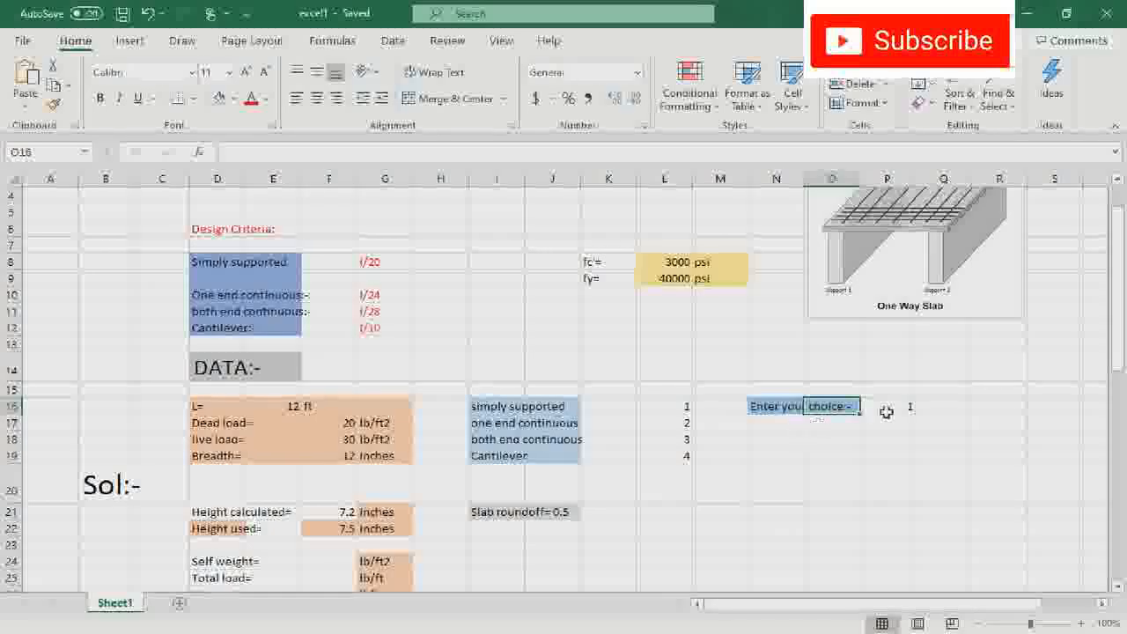
pyautogui.click(886, 407)
pyautogui.scroll(1, 835, 451)
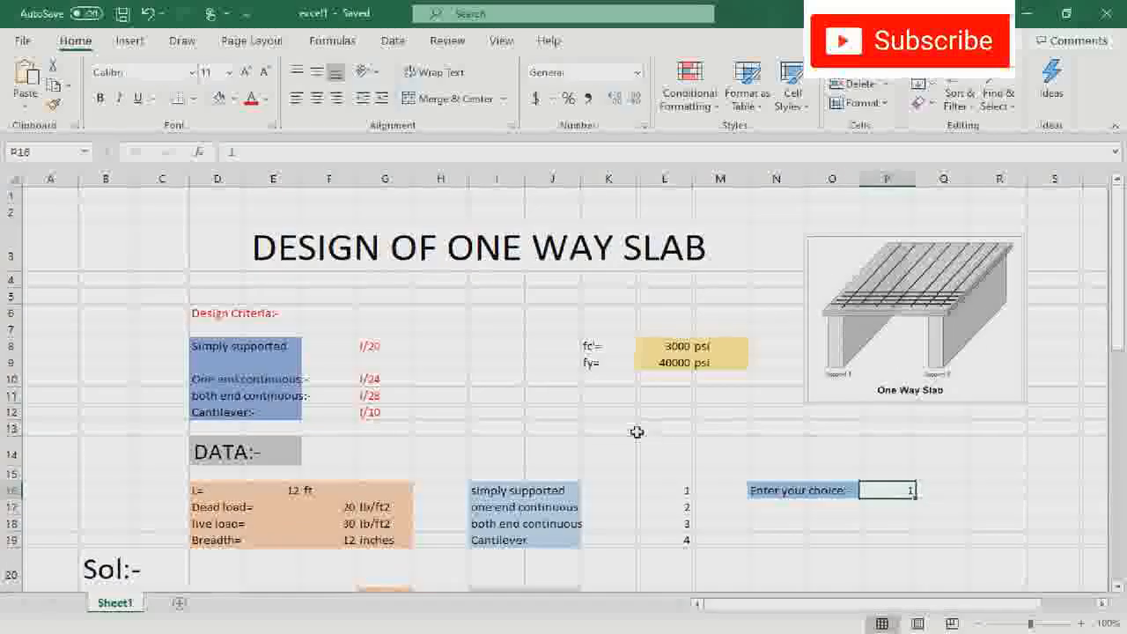
# - Select the empty calculated-height cell F21 in the solution section and bring the design criteria back into view
pyautogui.scroll(-1, 660, 449)
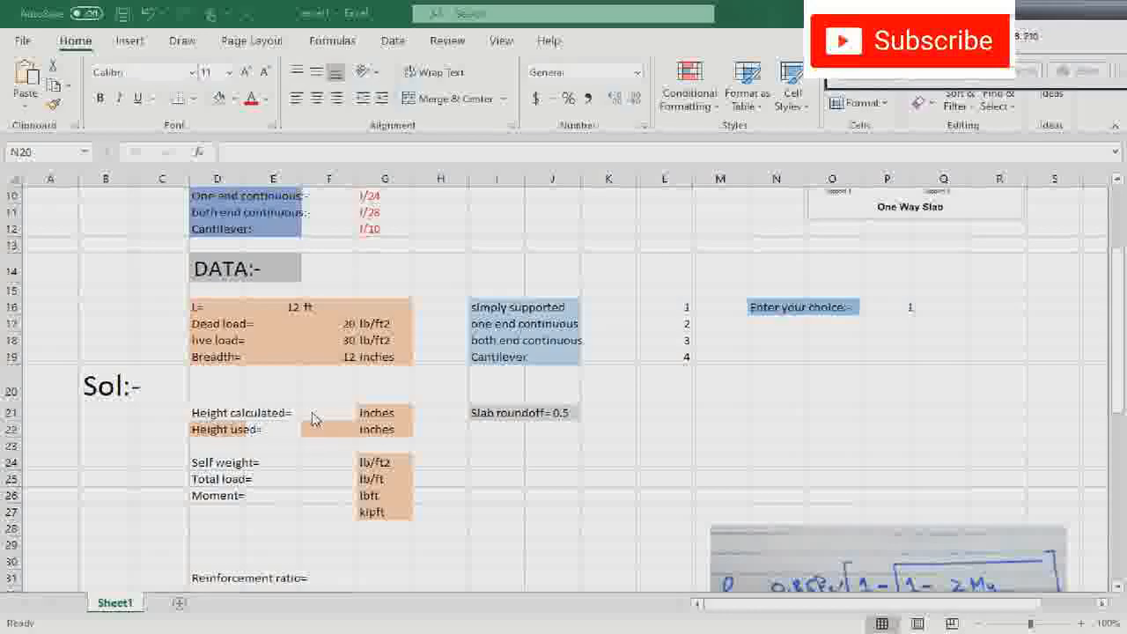
pyautogui.click(312, 412)
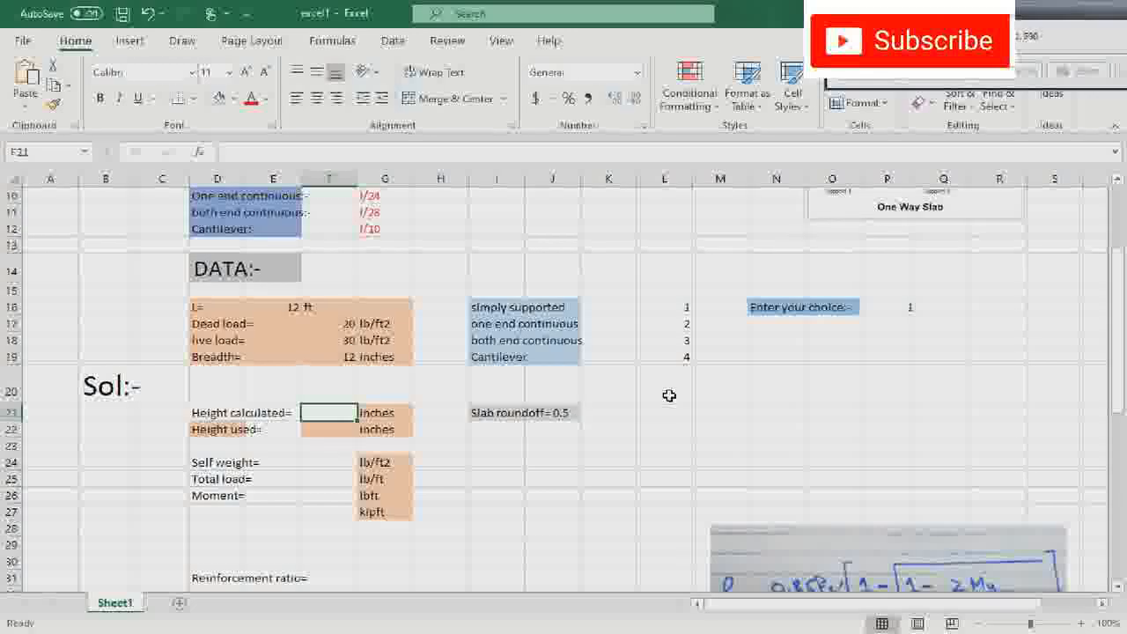
pyautogui.scroll(1, 670, 396)
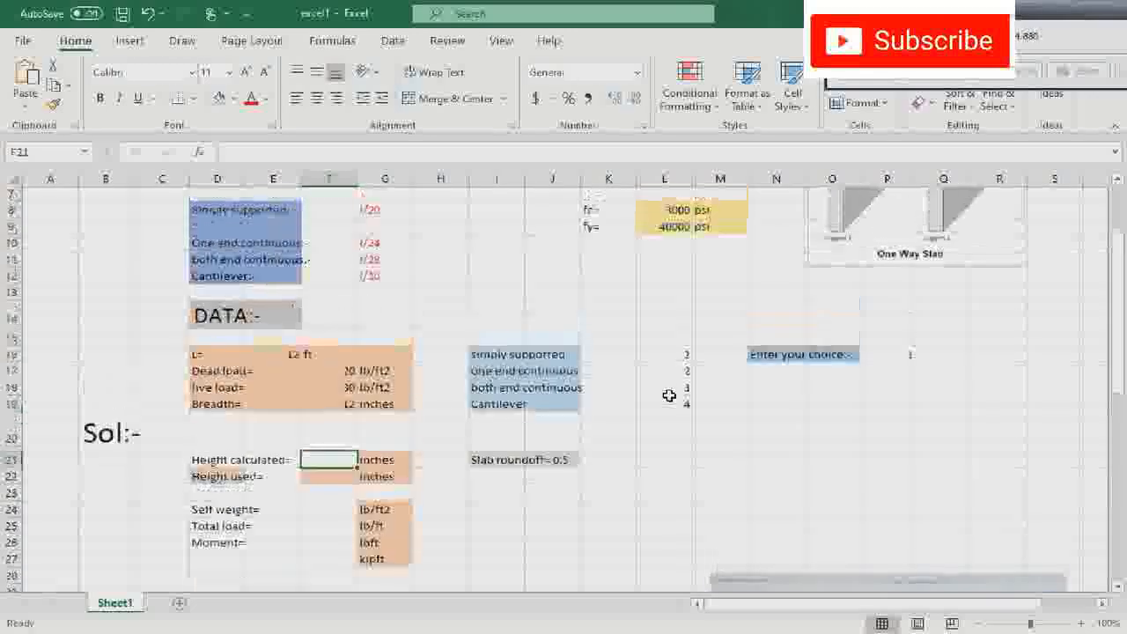
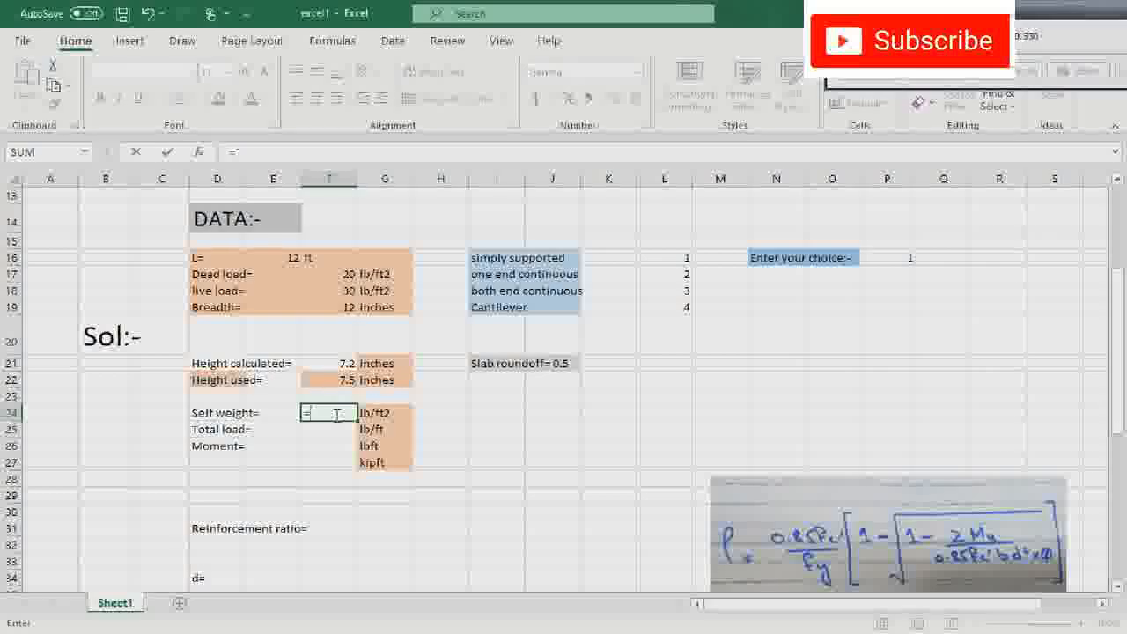
# - Calculate the slab self weight in F24 from the used height with the formula =(F22/12)*150
pyautogui.click(332, 379)
pyautogui.write('/12')
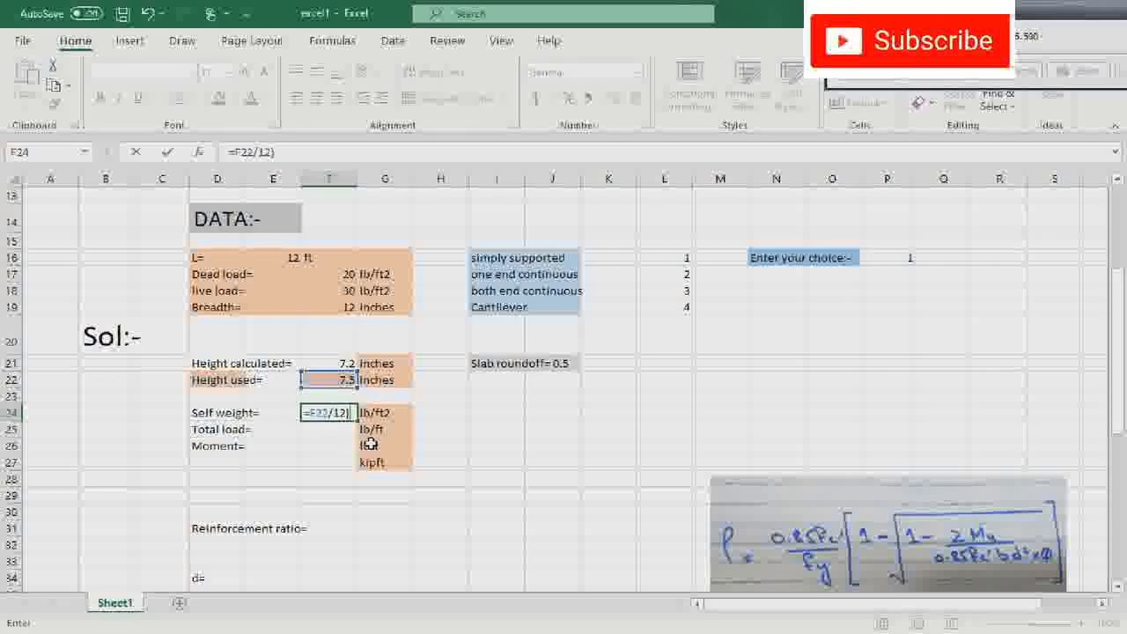
pyautogui.write(')')
pyautogui.press('F2')
pyautogui.press('Home')
pyautogui.press('Right')
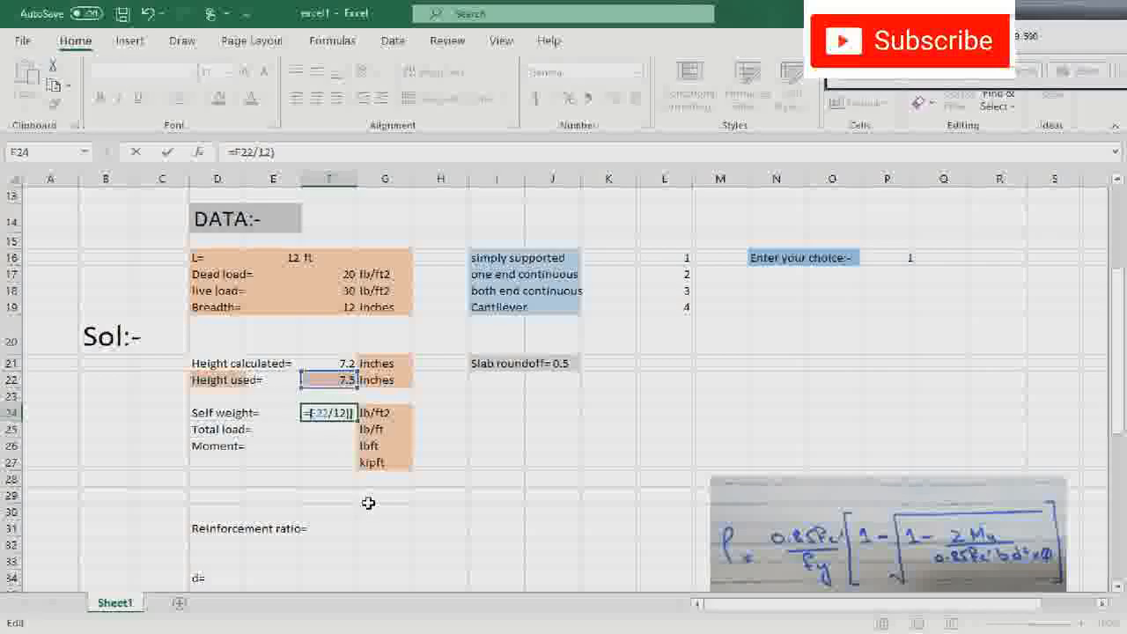
pyautogui.write('(')
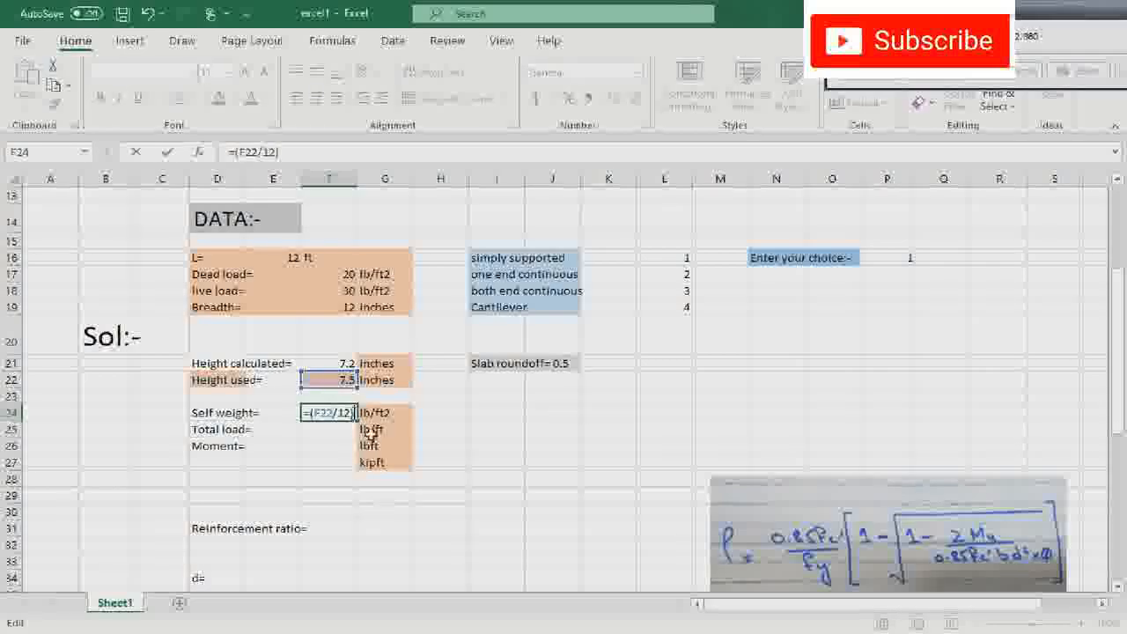
pyautogui.press('End')
pyautogui.write('*150')
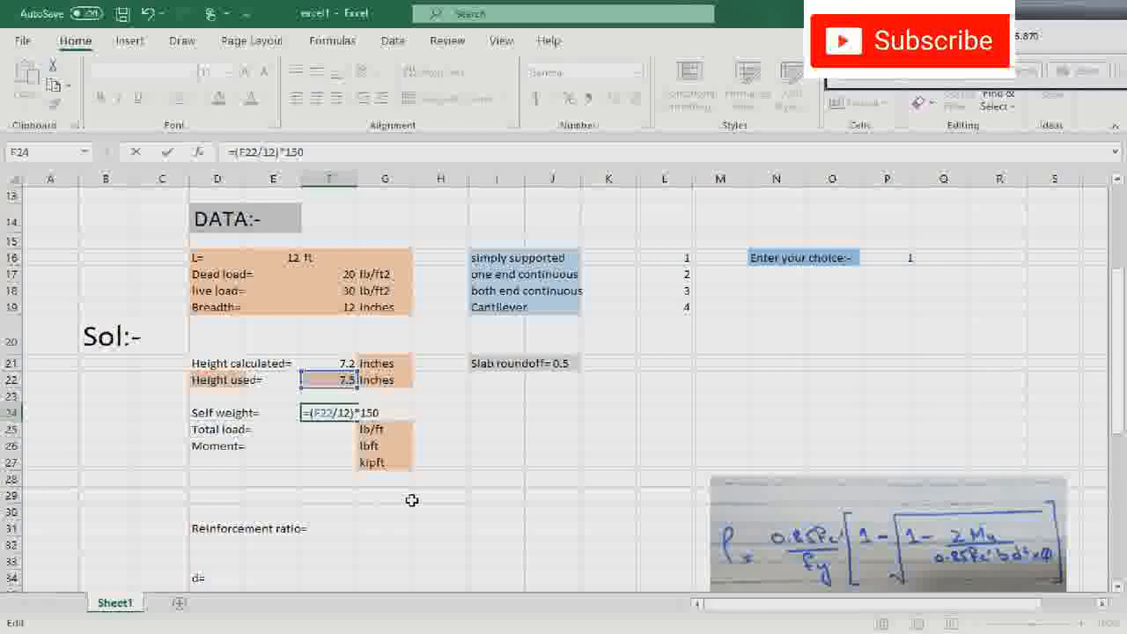
pyautogui.click(498, 494)
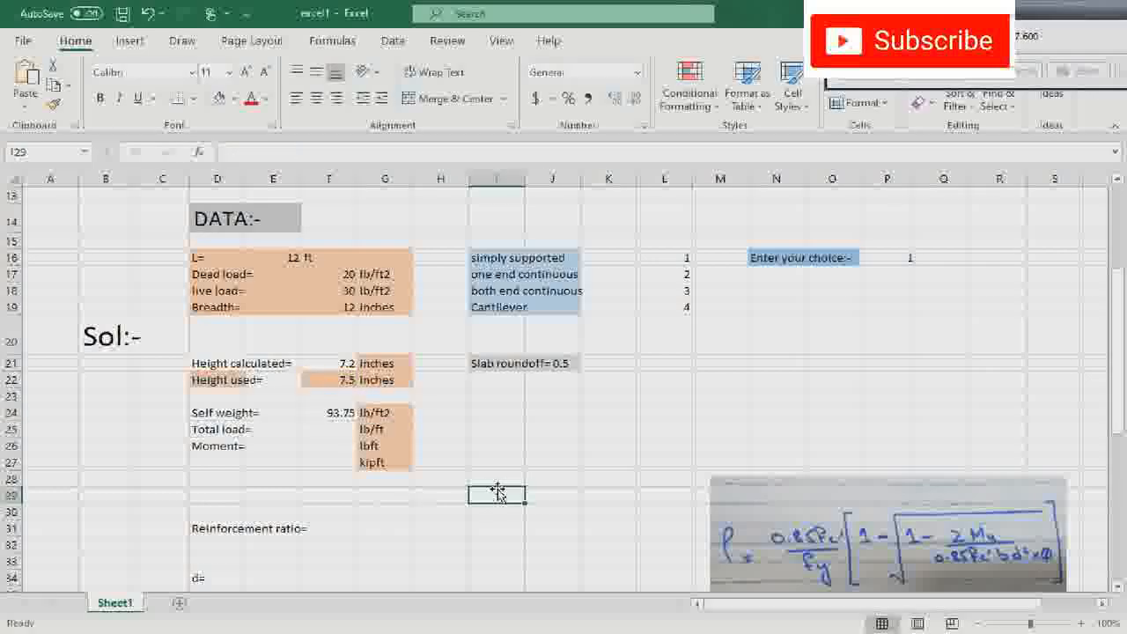
# - Calculate the factored total load in F25 from the dead load, self weight and live load as =1.2*(F17+F24)+1.6*(F18)
pyautogui.click(339, 430)
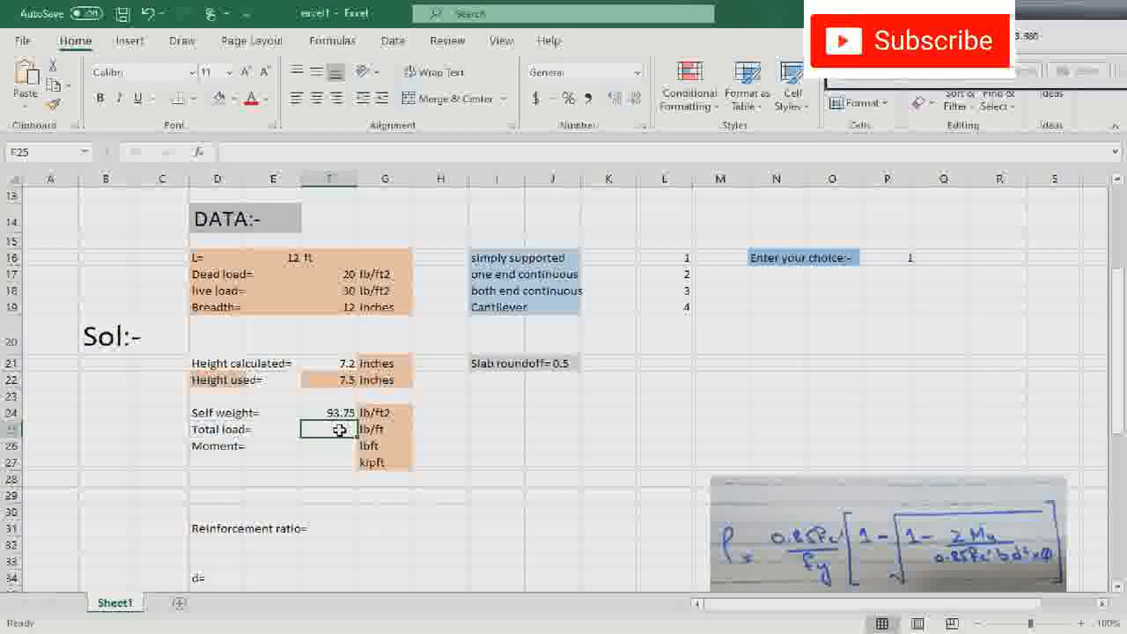
pyautogui.write('=')
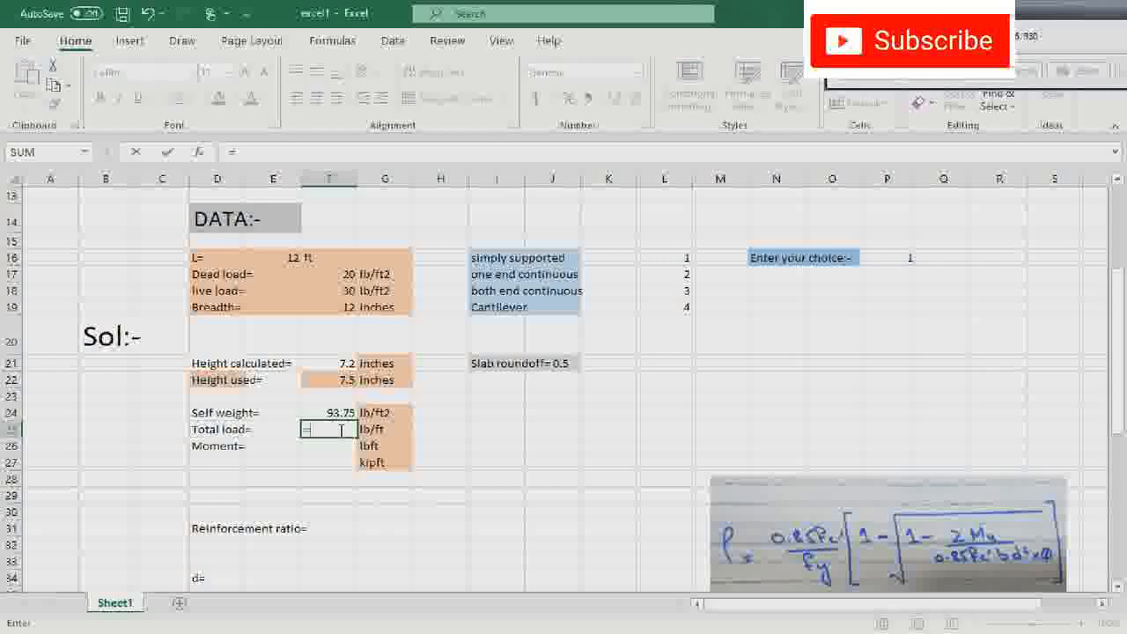
pyautogui.write('1.2(')
pyautogui.click(348, 276)
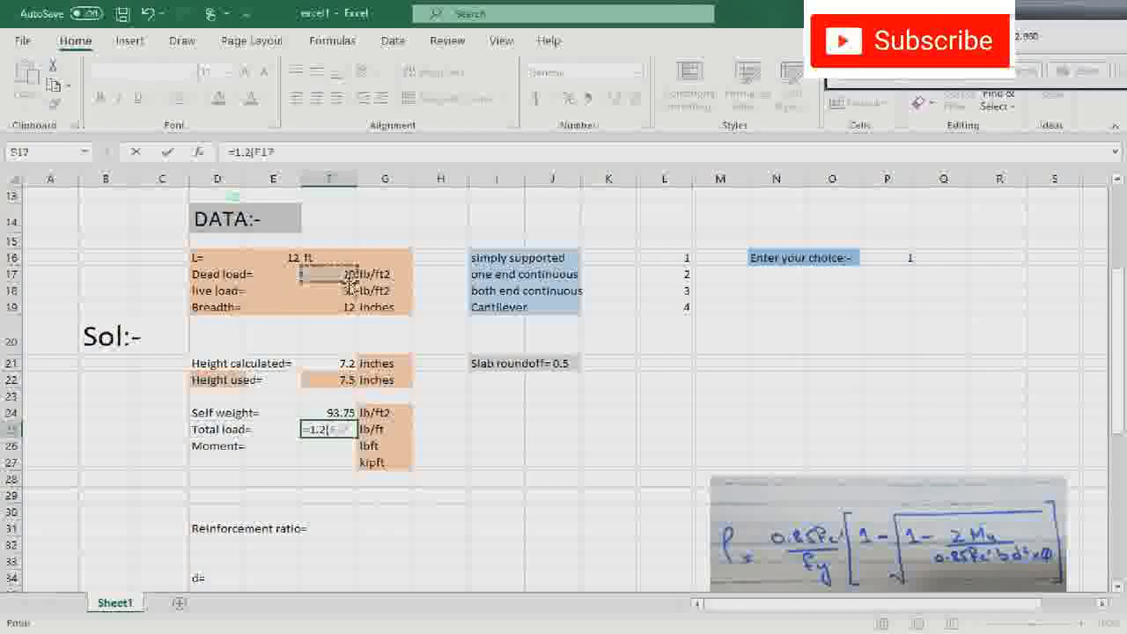
pyautogui.write('+')
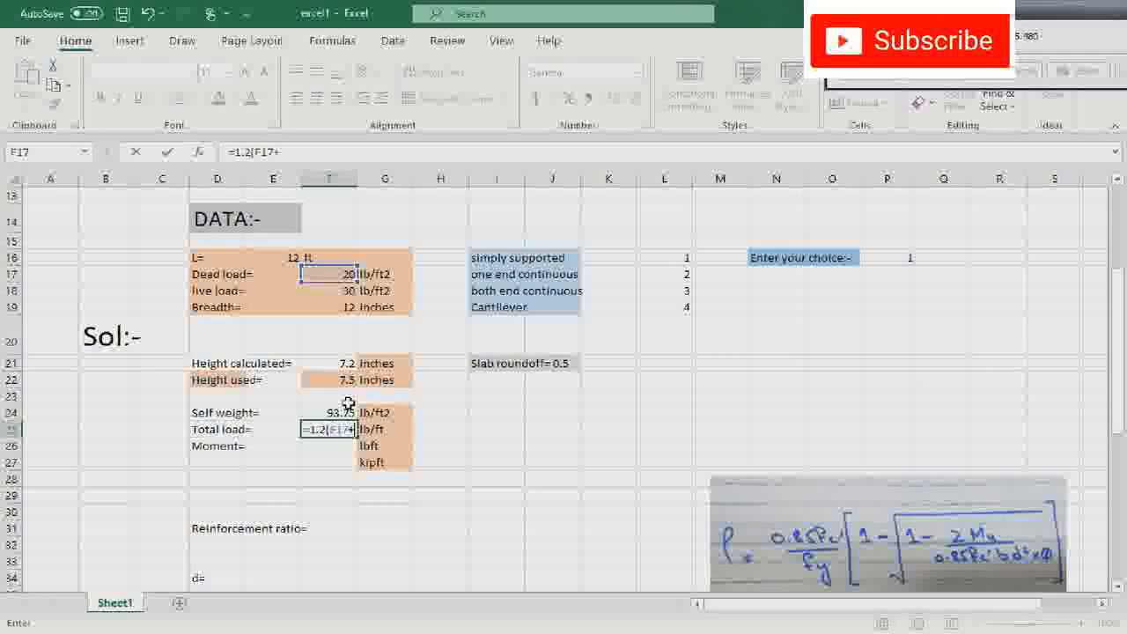
pyautogui.click(340, 411)
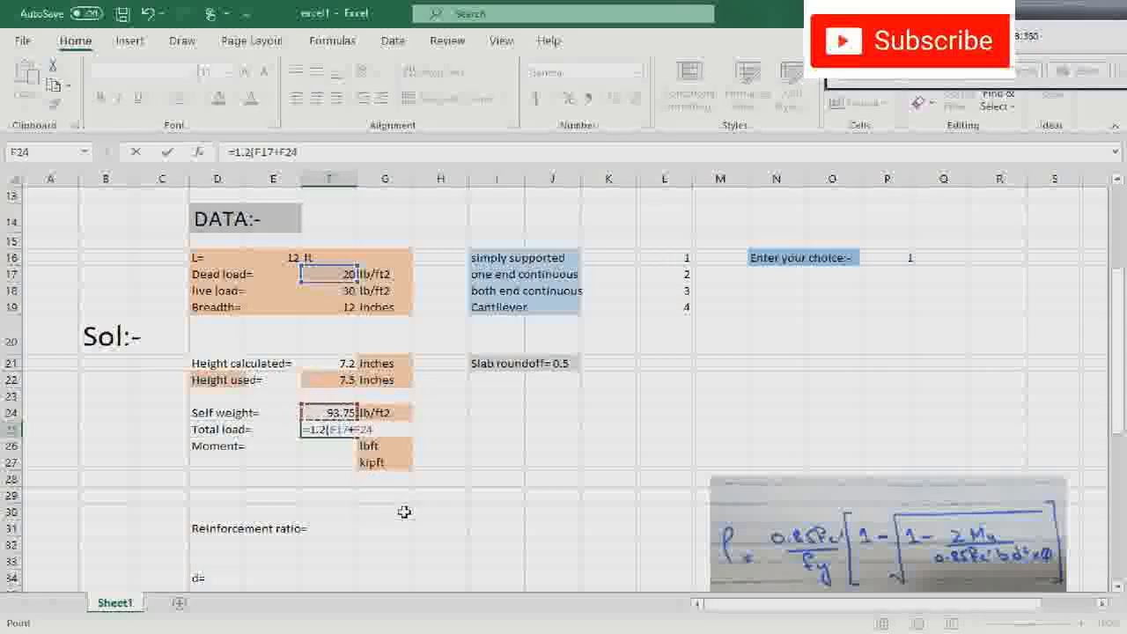
pyautogui.write(')')
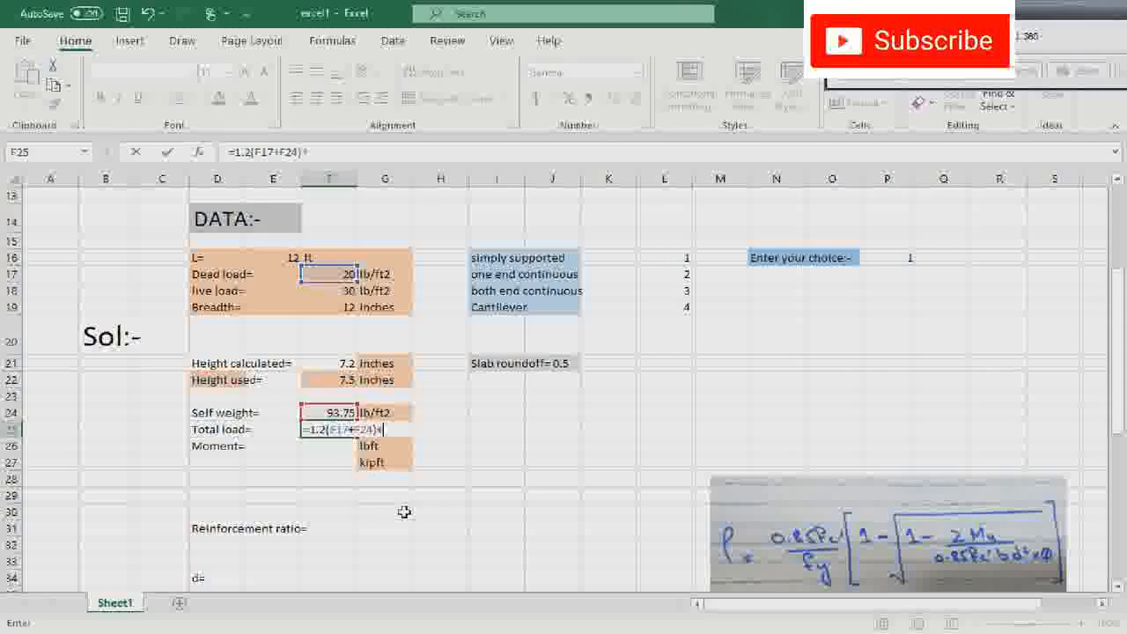
pyautogui.write('+1.6(')
pyautogui.click(333, 291)
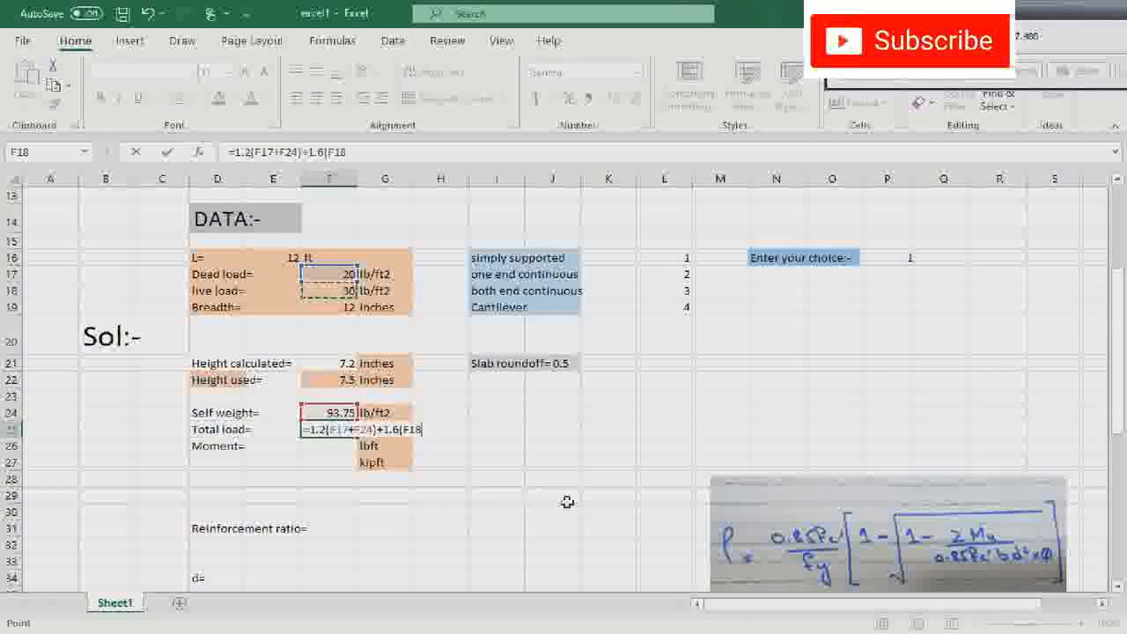
pyautogui.write(')')
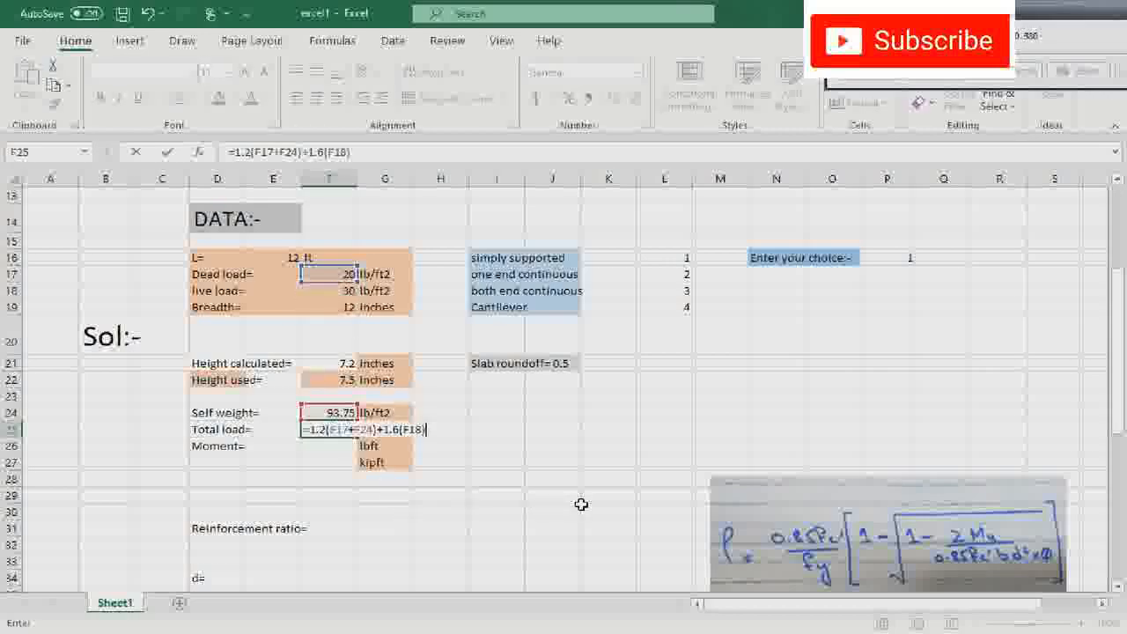
pyautogui.press('Return')
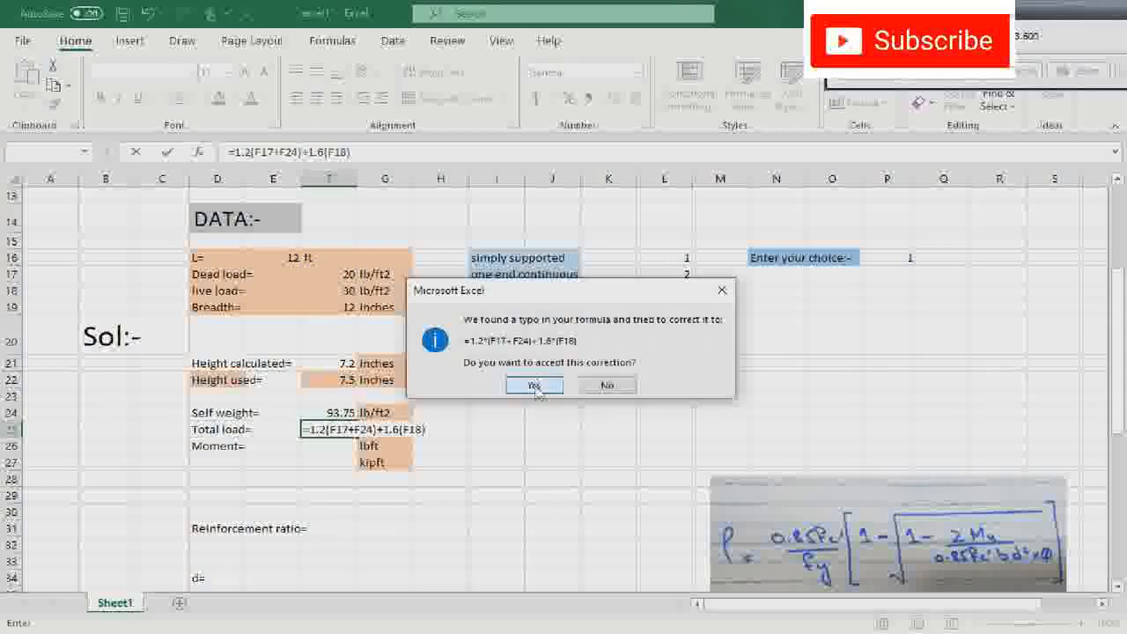
pyautogui.click(535, 386)
pyautogui.click(342, 429)
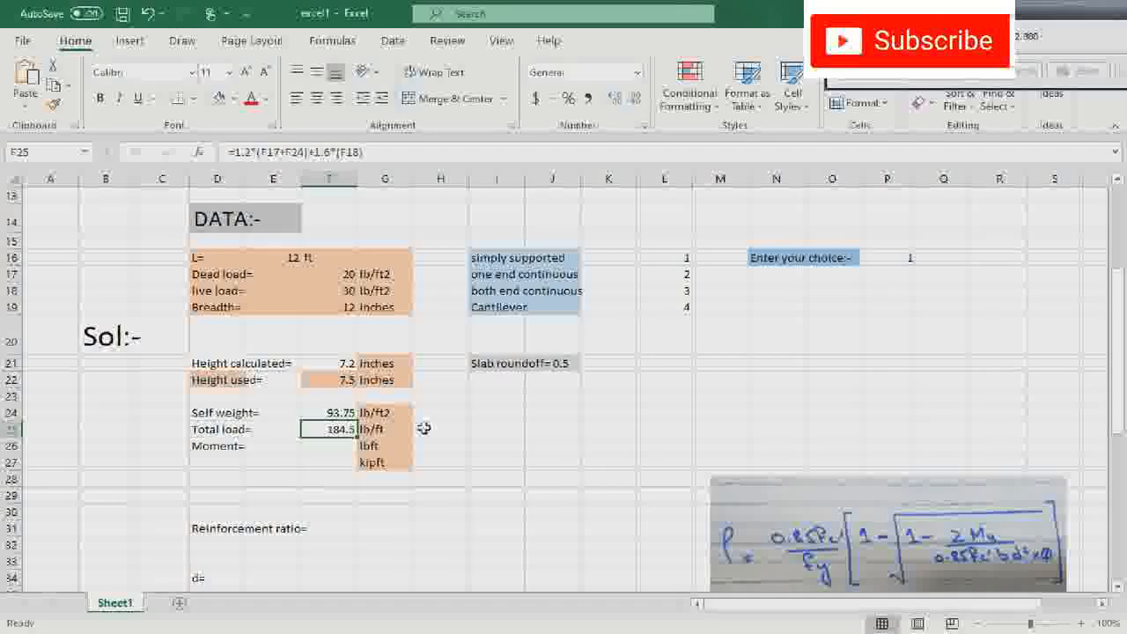
pyautogui.click(348, 310)
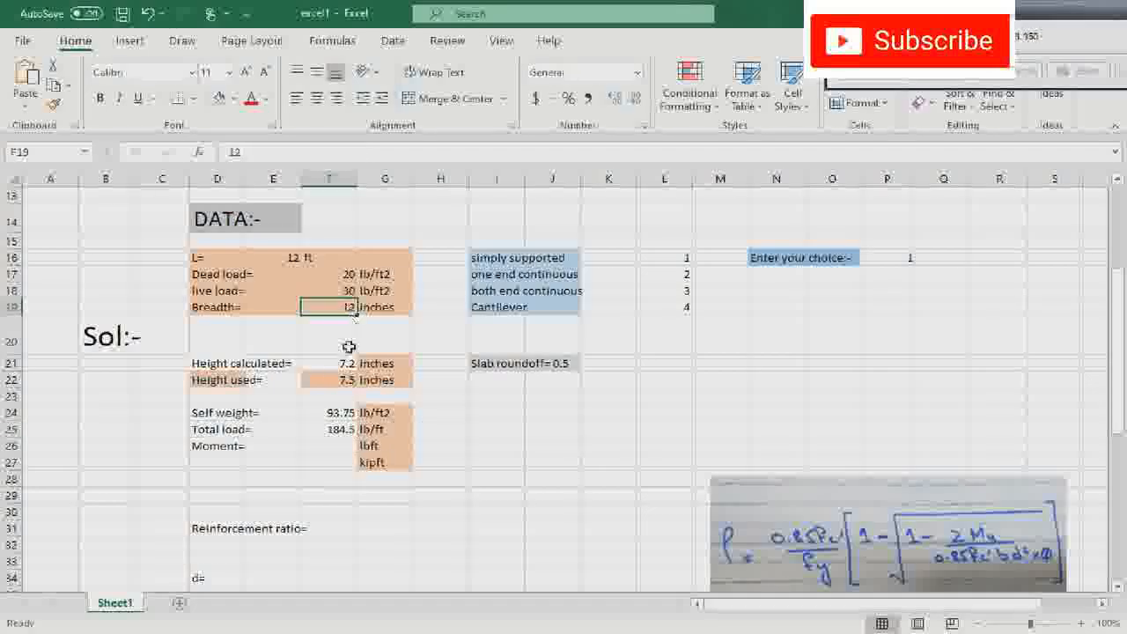
# - Calculate the moment in lbft in F26 from the total load and slab length with =F25*E16^2/8
pyautogui.doubleClick(330, 446)
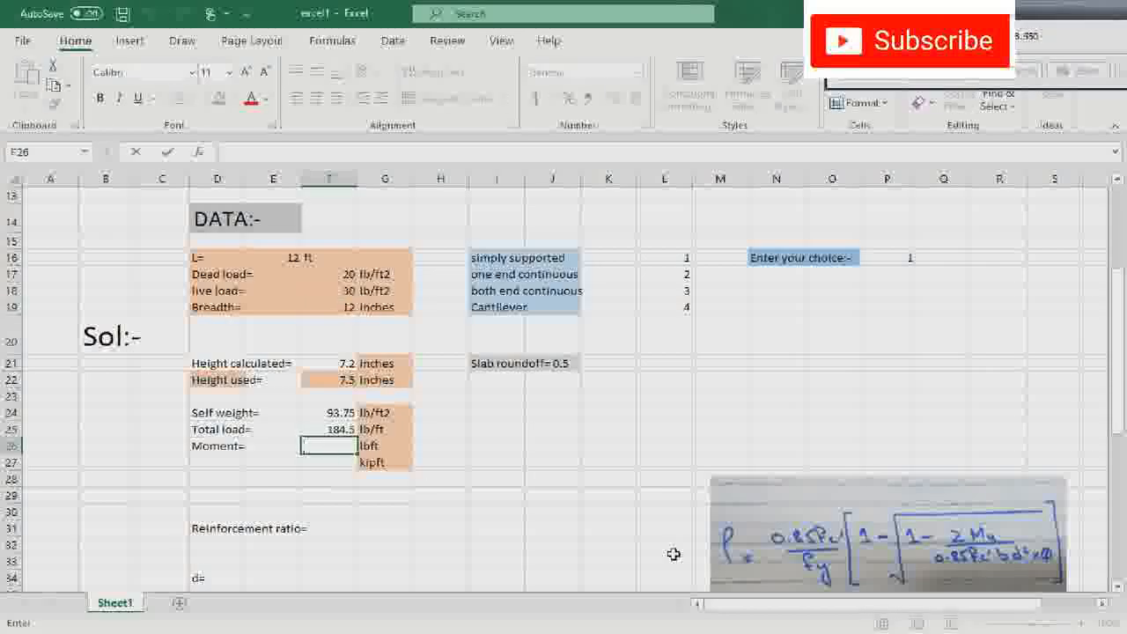
pyautogui.write('=')
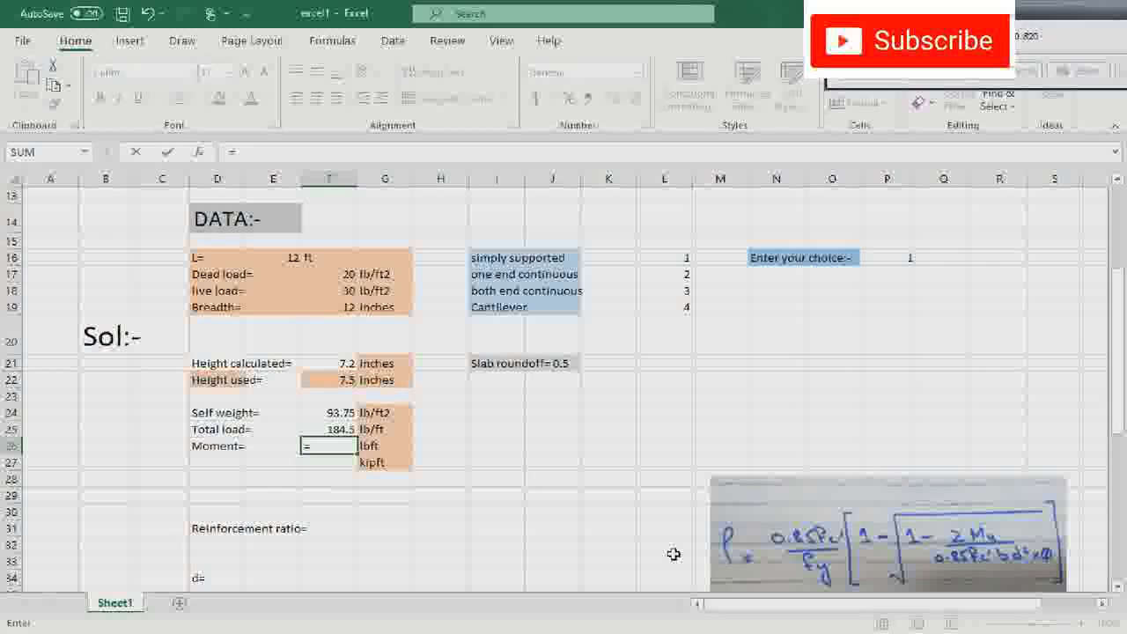
pyautogui.click(342, 428)
pyautogui.write('*')
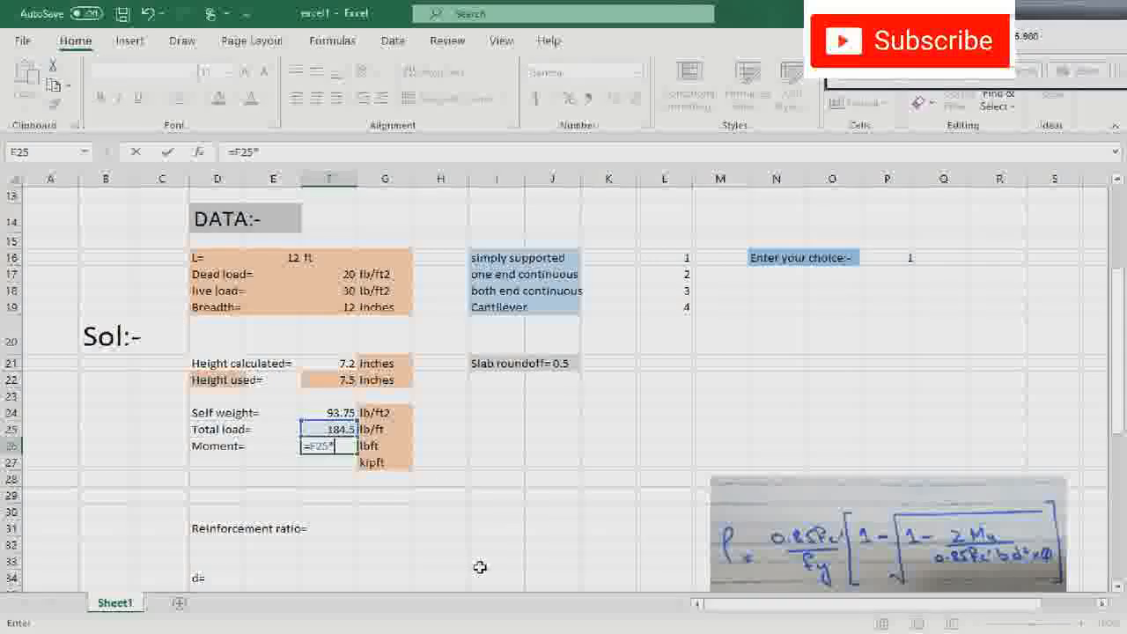
pyautogui.click(271, 259)
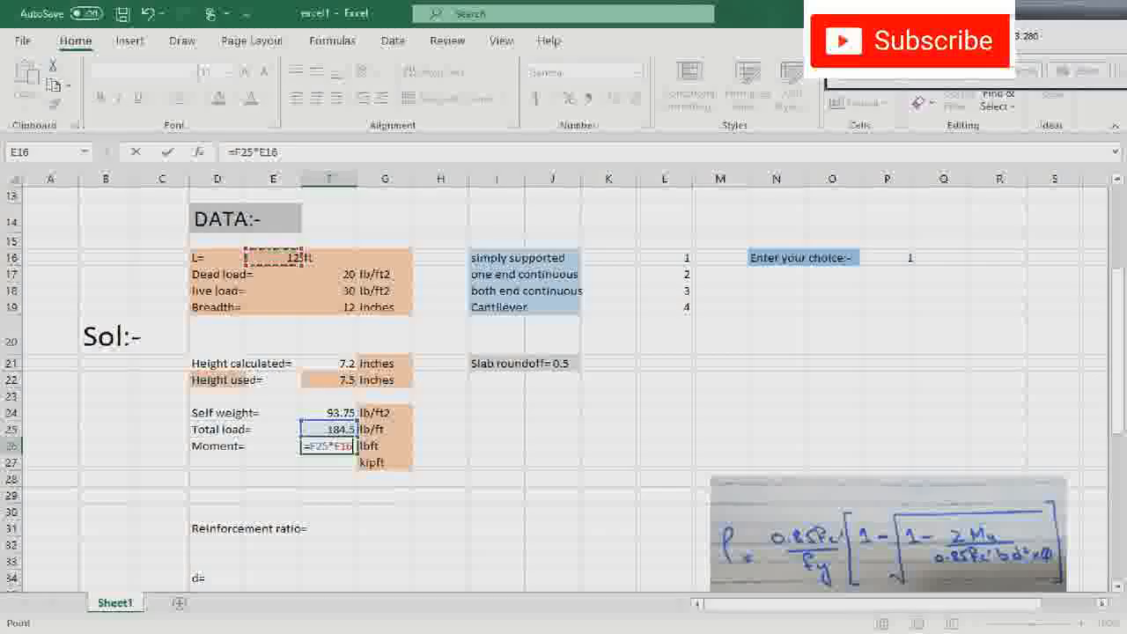
pyautogui.click(352, 446)
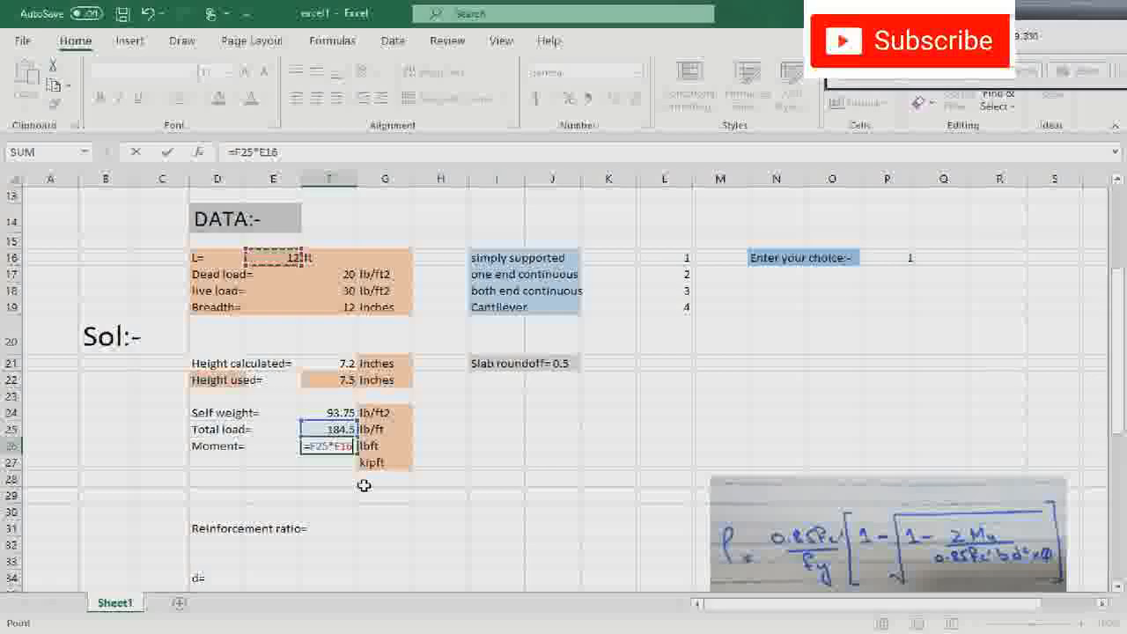
pyautogui.write('^2')
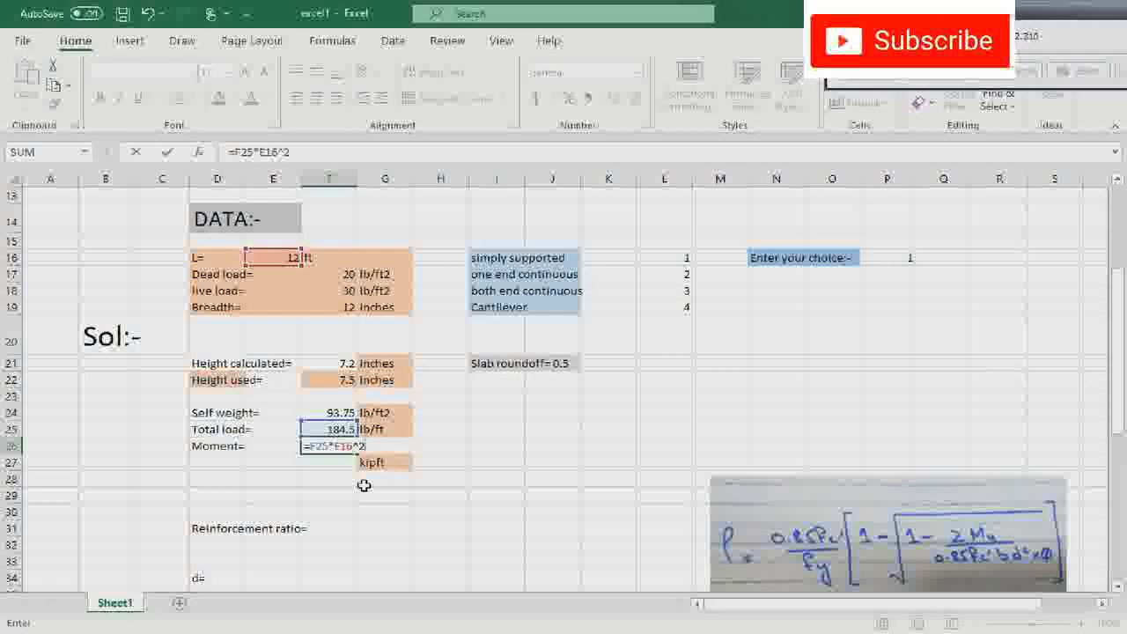
pyautogui.write('/8')
pyautogui.click(568, 459)
pyautogui.click(339, 445)
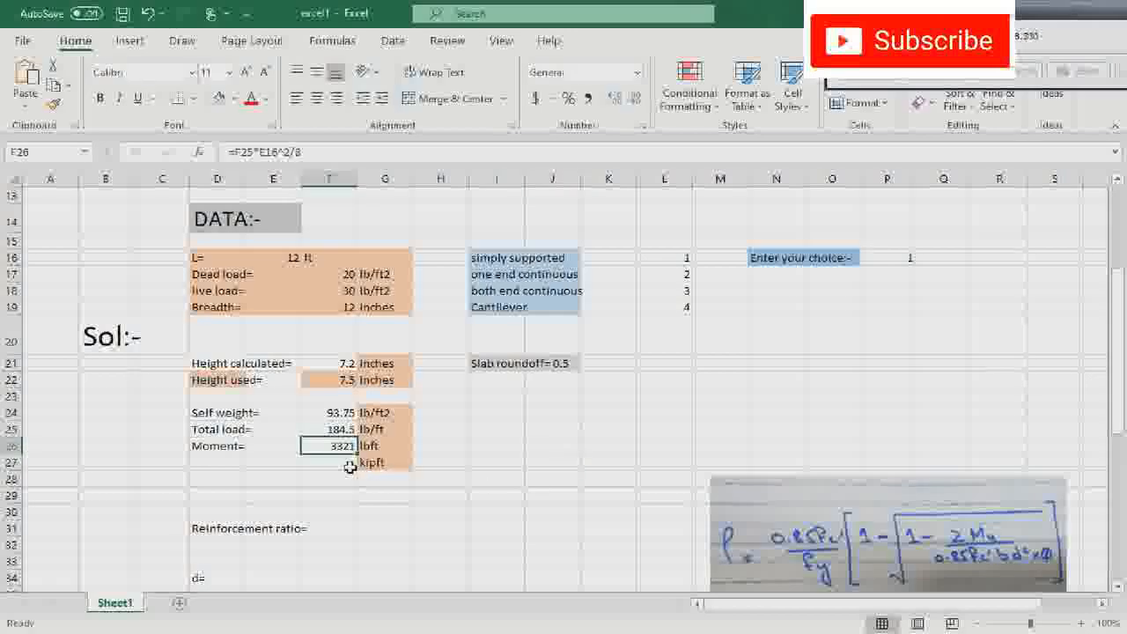
# - Convert the moment to kipft in F27 with the formula =F26/1000
pyautogui.click(327, 464)
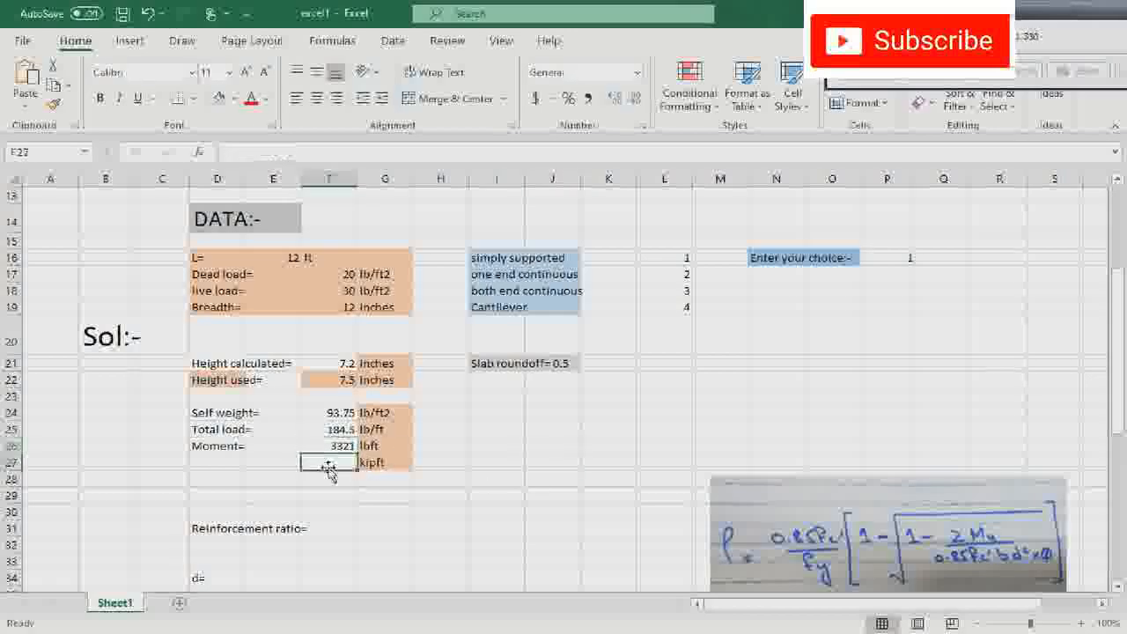
pyautogui.write('=')
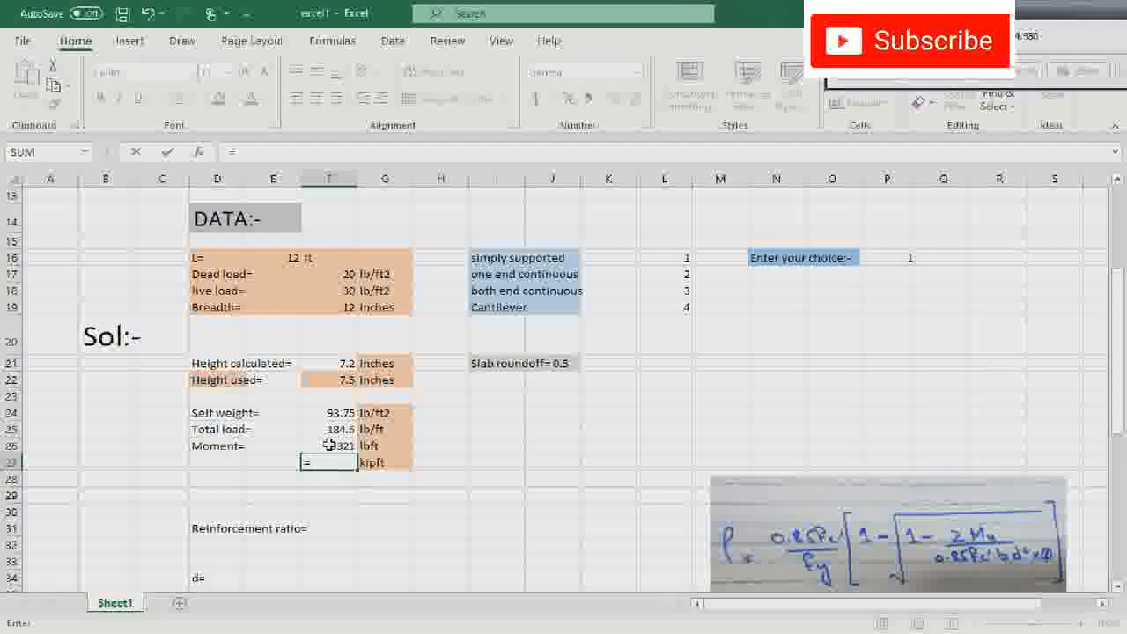
pyautogui.click(352, 445)
pyautogui.write('/1000')
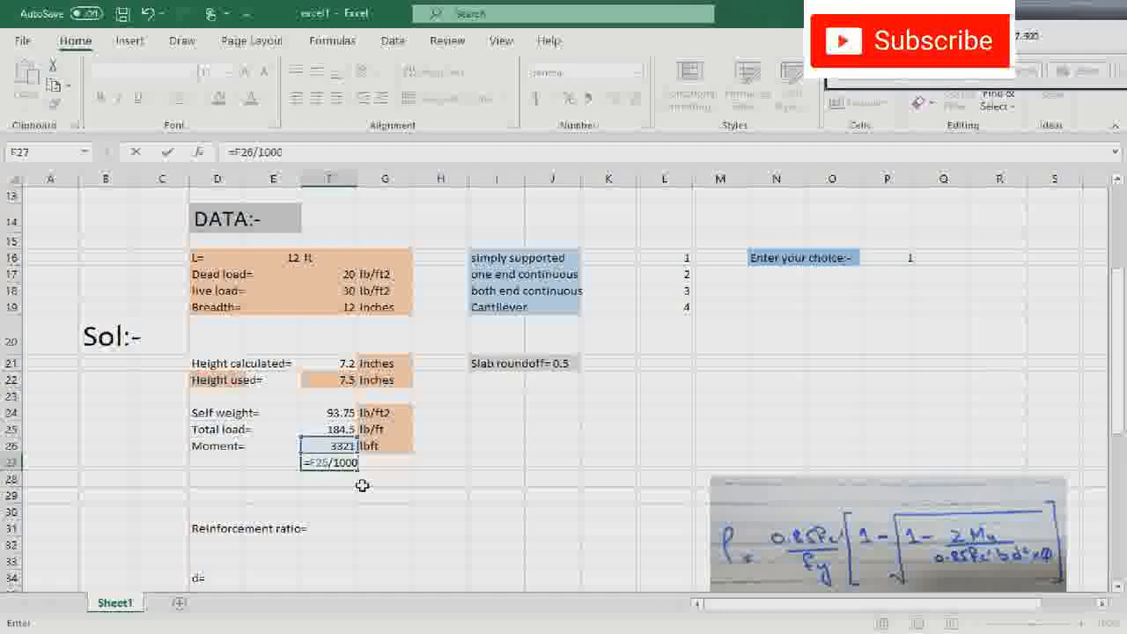
pyautogui.click(370, 495)
# - Examine the handwritten reinforcement ratio formula in the picture and the empty reinforcement ratio cell G31
pyautogui.scroll(-1, 369, 497)
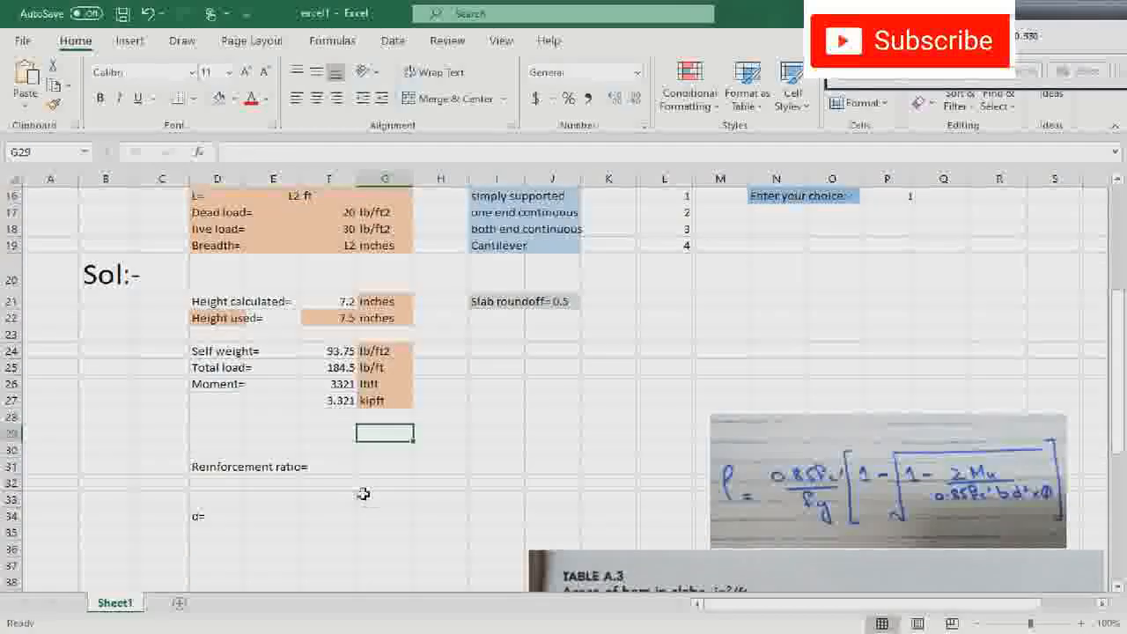
pyautogui.click(381, 466)
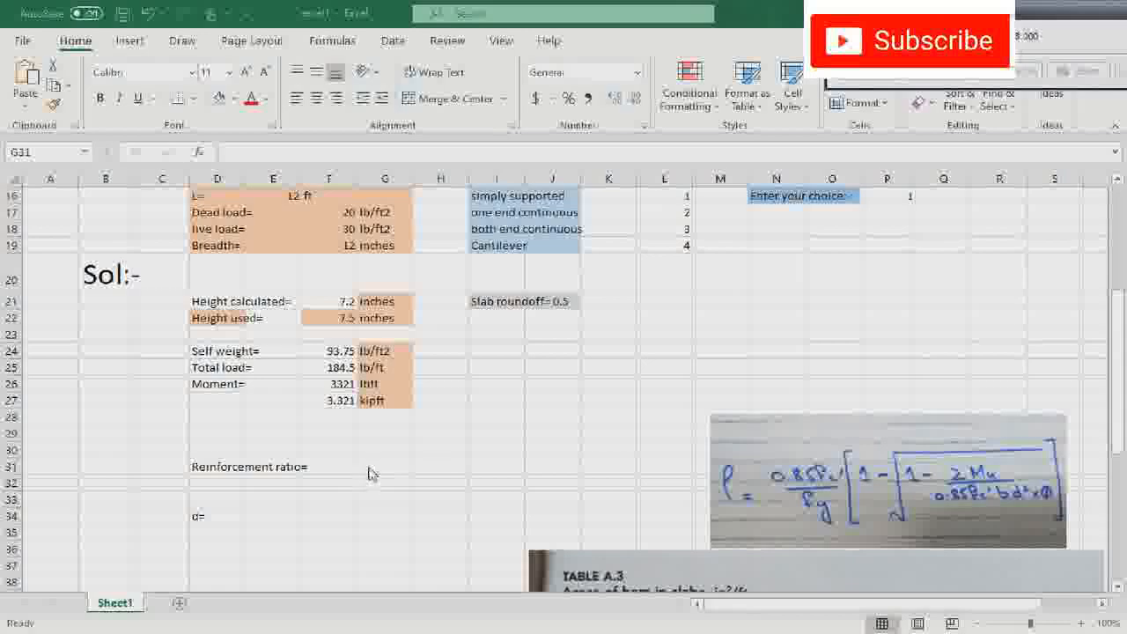
pyautogui.click(370, 467)
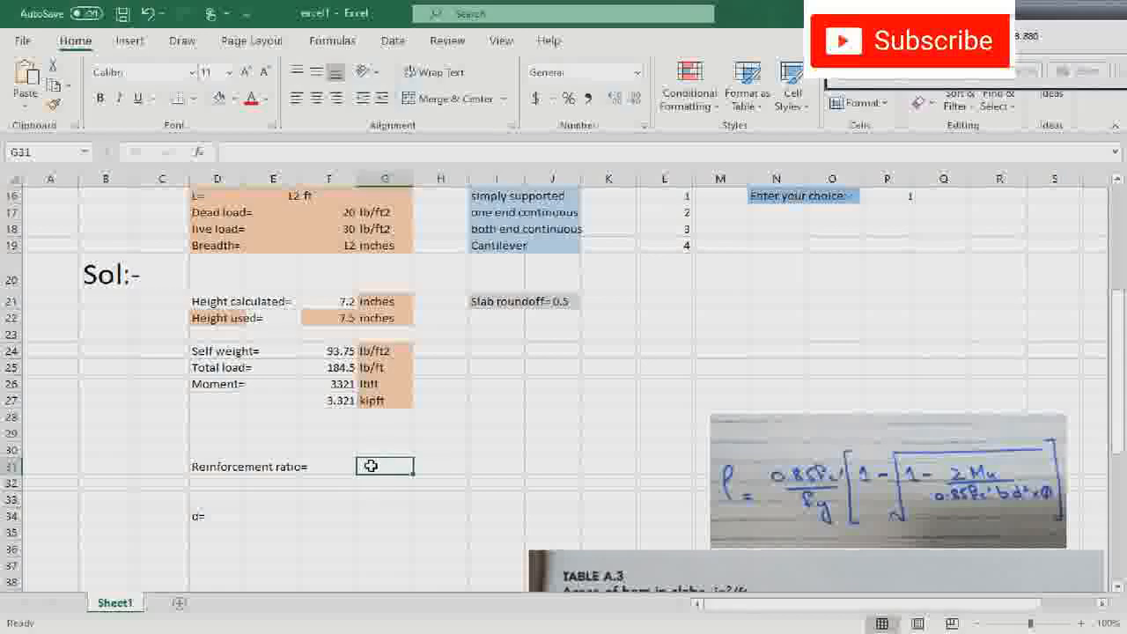
pyautogui.click(806, 472)
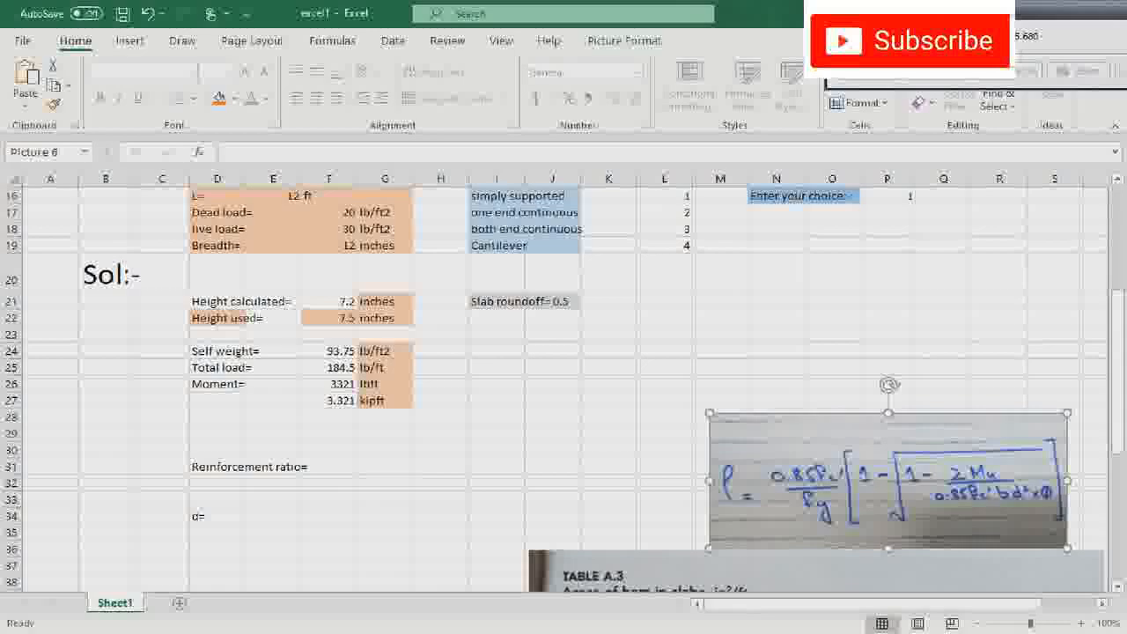
pyautogui.click(888, 42)
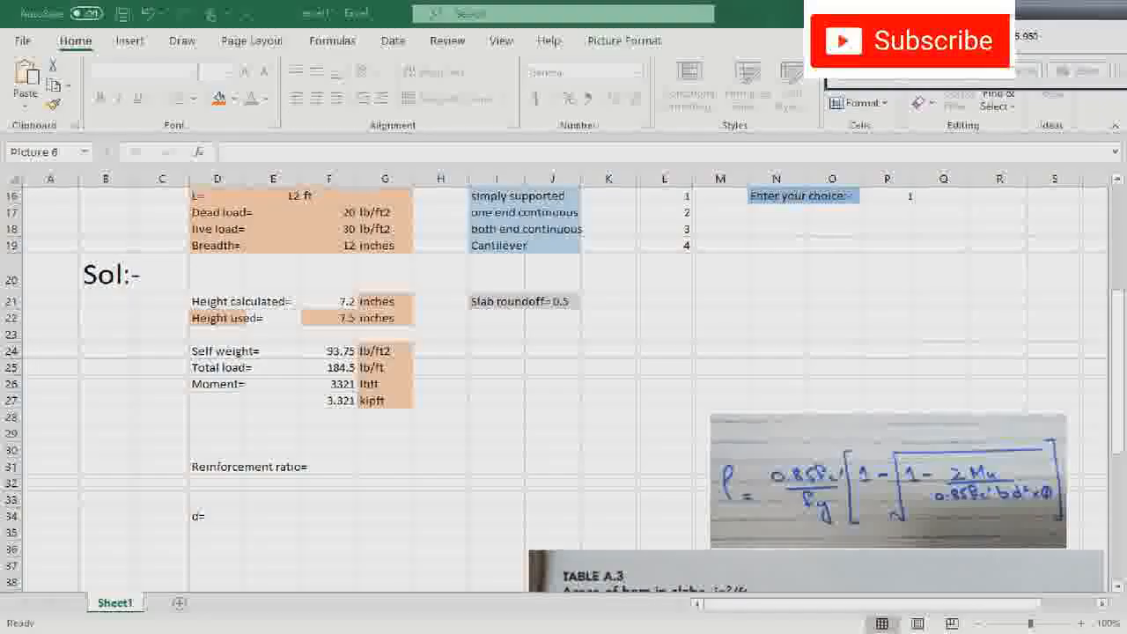
pyautogui.click(388, 467)
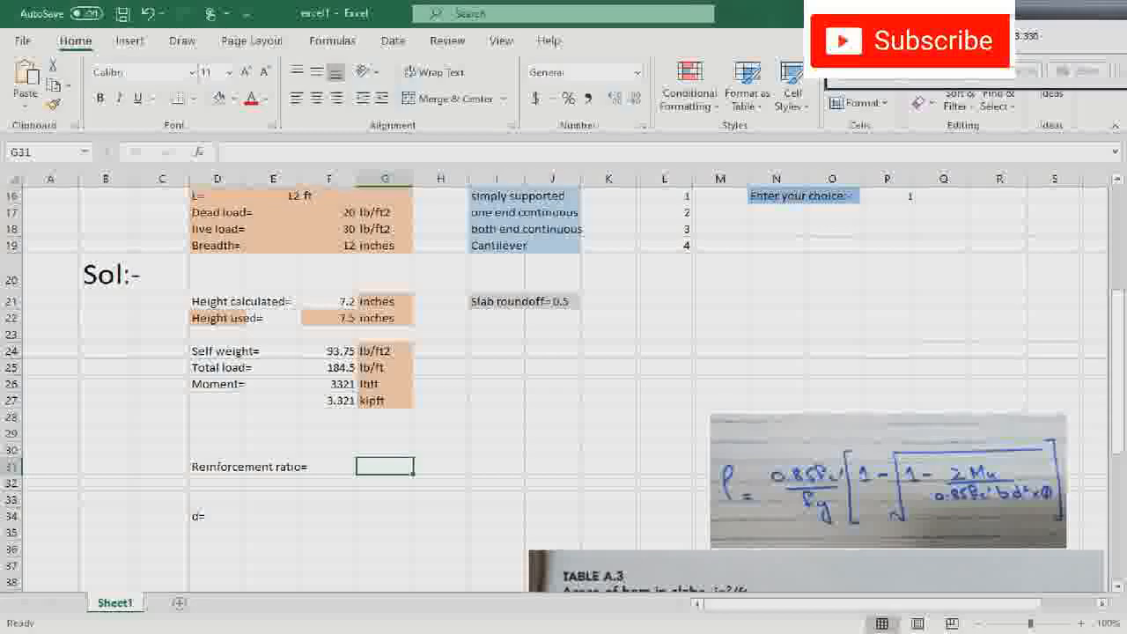
pyautogui.click(890, 44)
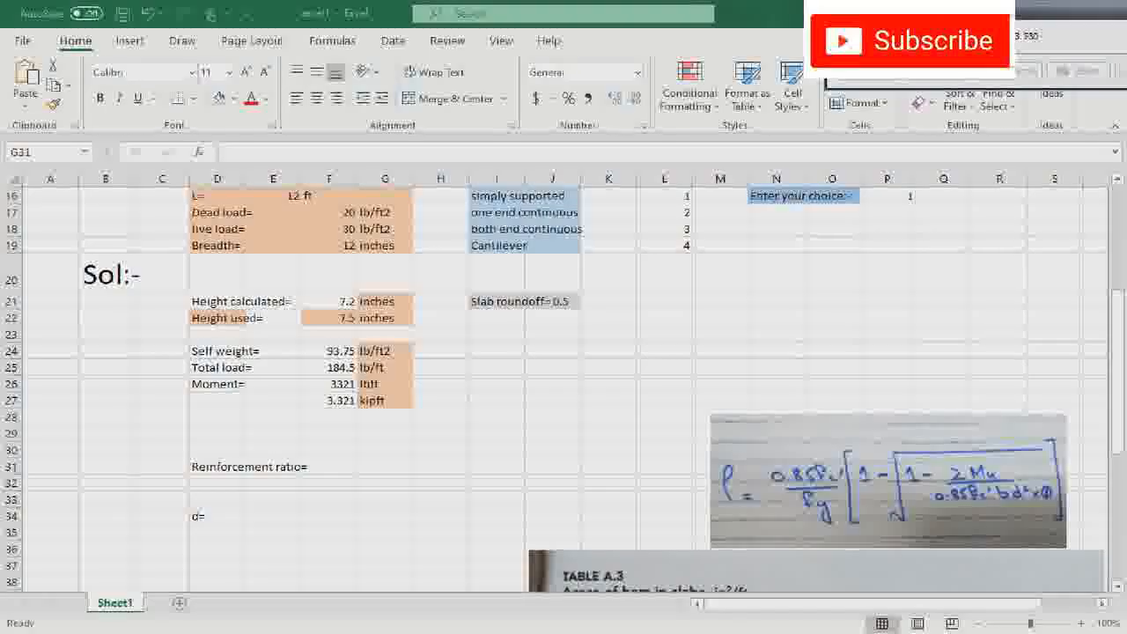
# - Start the reinforcement ratio formula in G31 with the fc' over fy term, =(0.85*L8)/L9)
pyautogui.click(397, 467)
pyautogui.write('=(0.85')
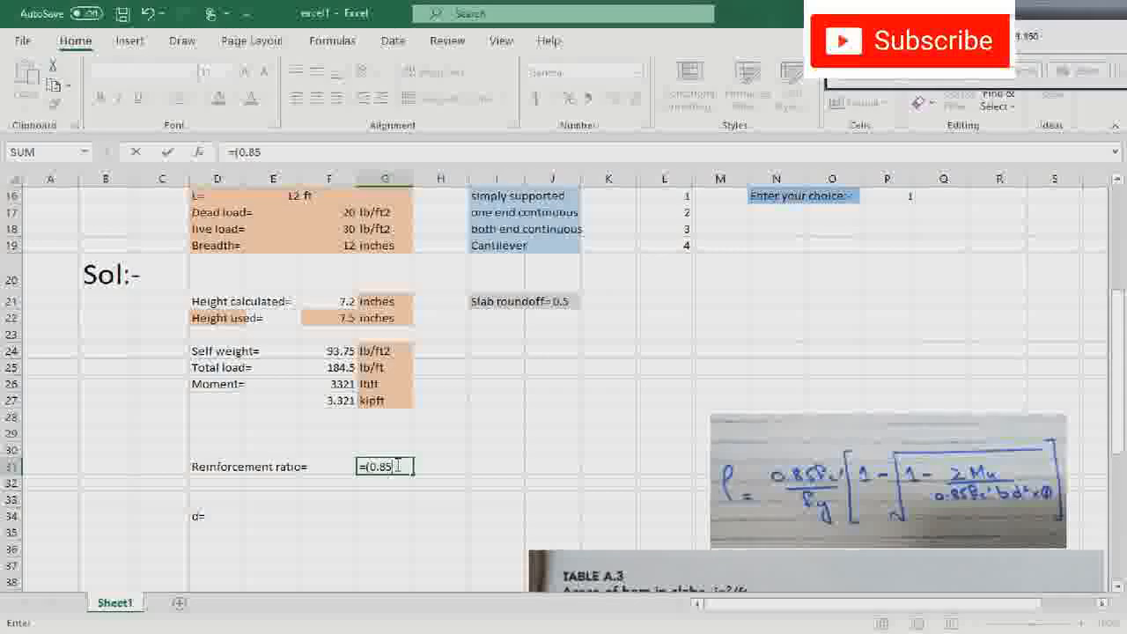
pyautogui.write('*')
pyautogui.scroll(4, 398, 467)
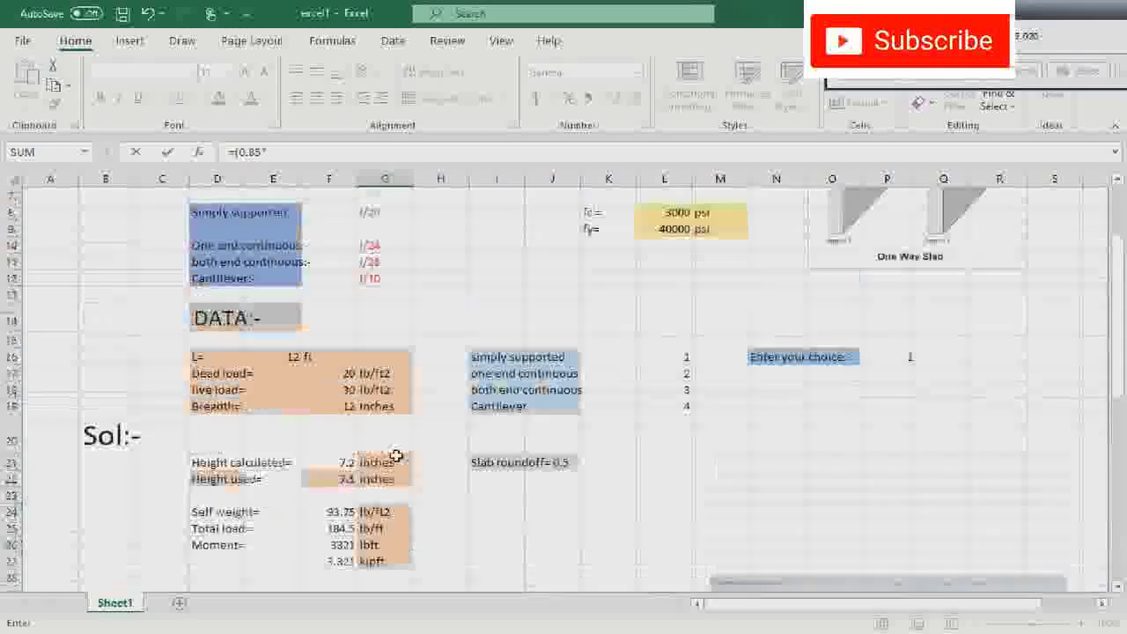
pyautogui.click(664, 262)
pyautogui.scroll(-4, 453, 486)
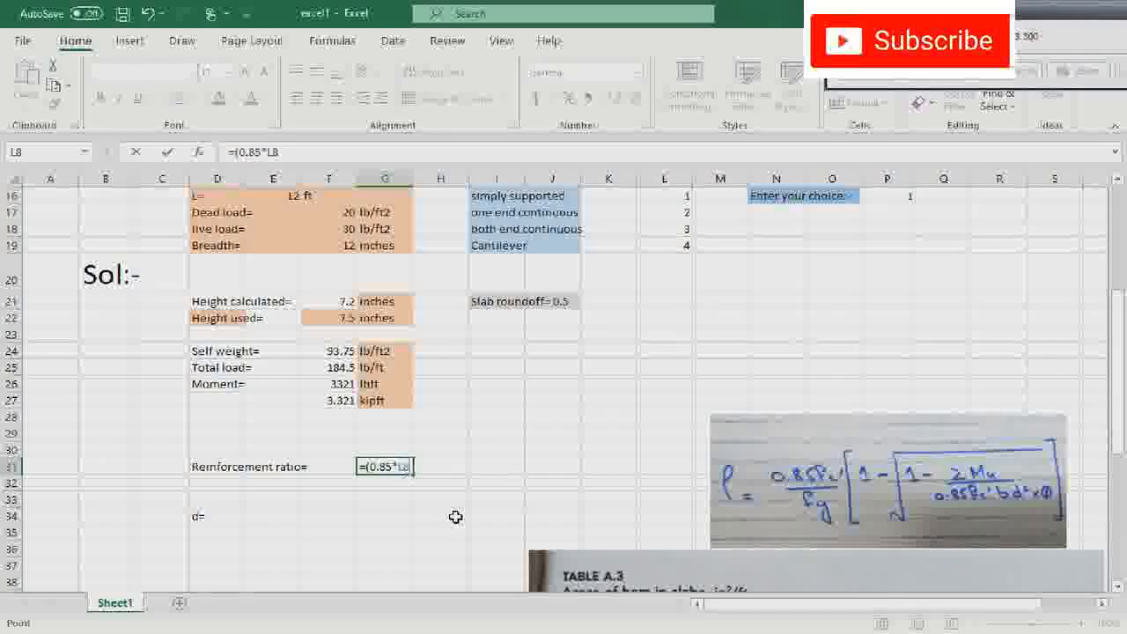
pyautogui.write(')')
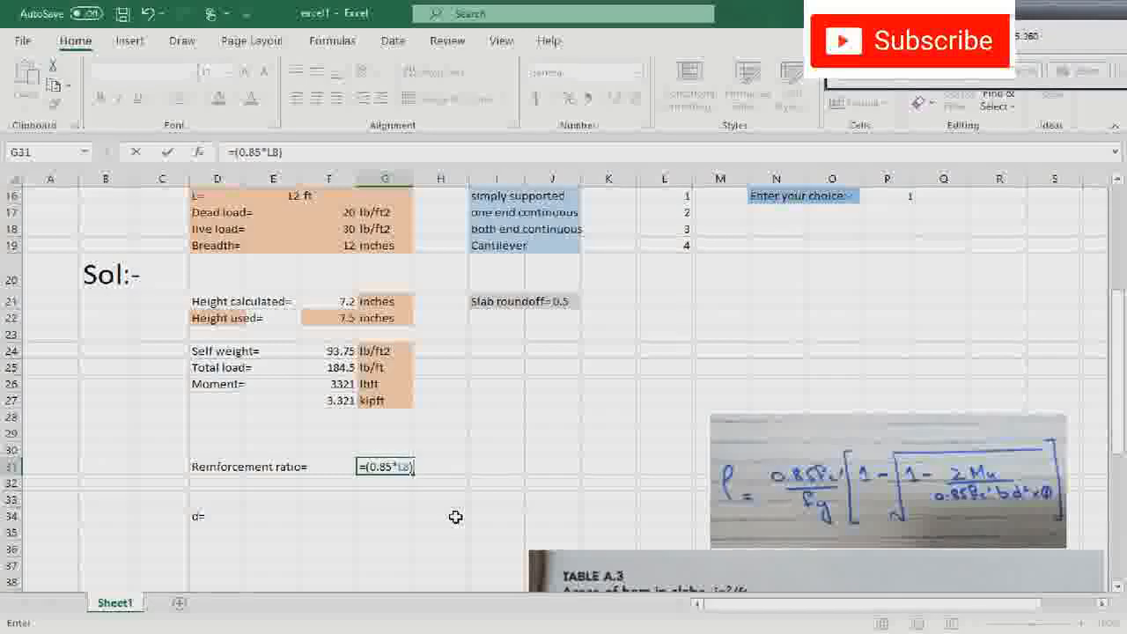
pyautogui.write('/')
pyautogui.scroll(4, 455, 517)
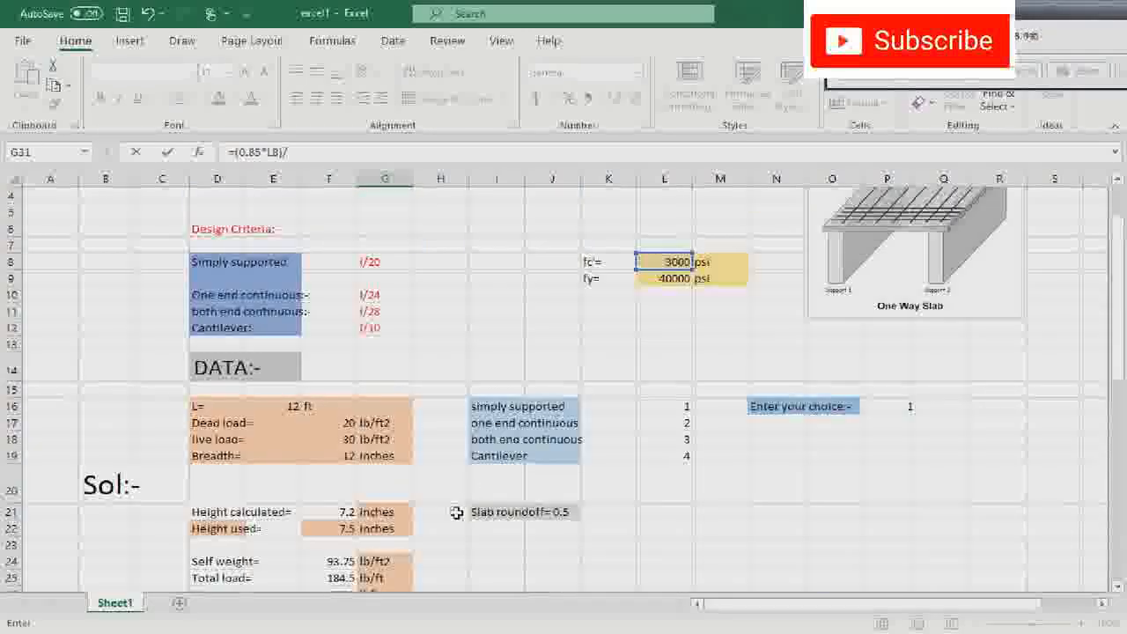
pyautogui.click(669, 278)
pyautogui.scroll(-3, 527, 530)
pyautogui.scroll(-1, 526, 530)
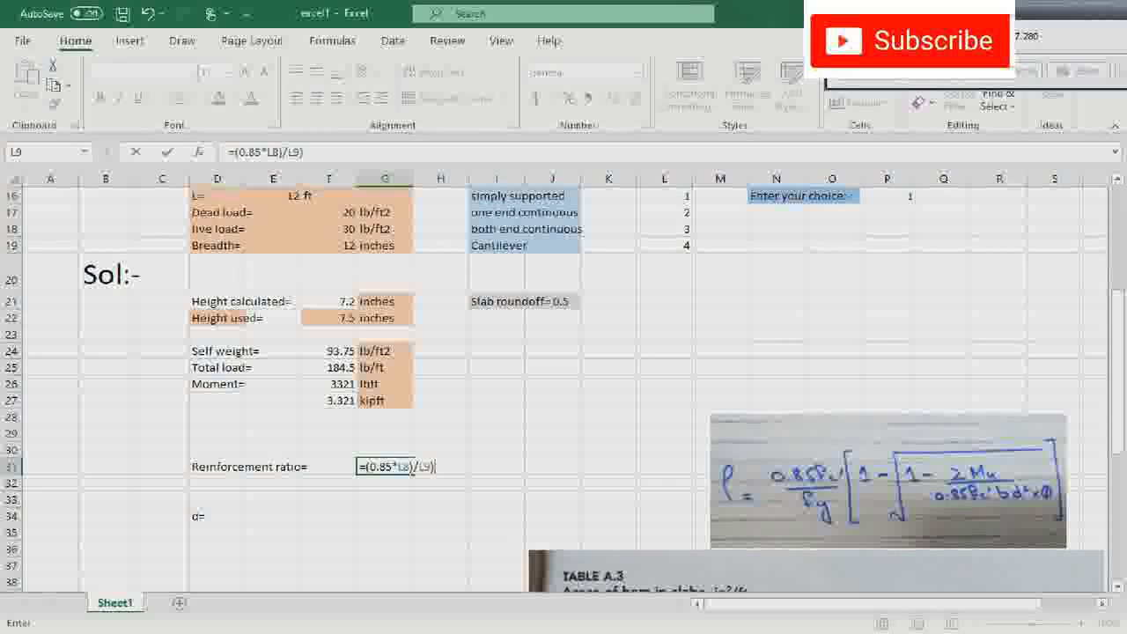
# - Extend the G31 formula with (1-(1-(2*F26*12), using the lbft moment multiplied by 12 as the numerator
pyautogui.click(889, 49)
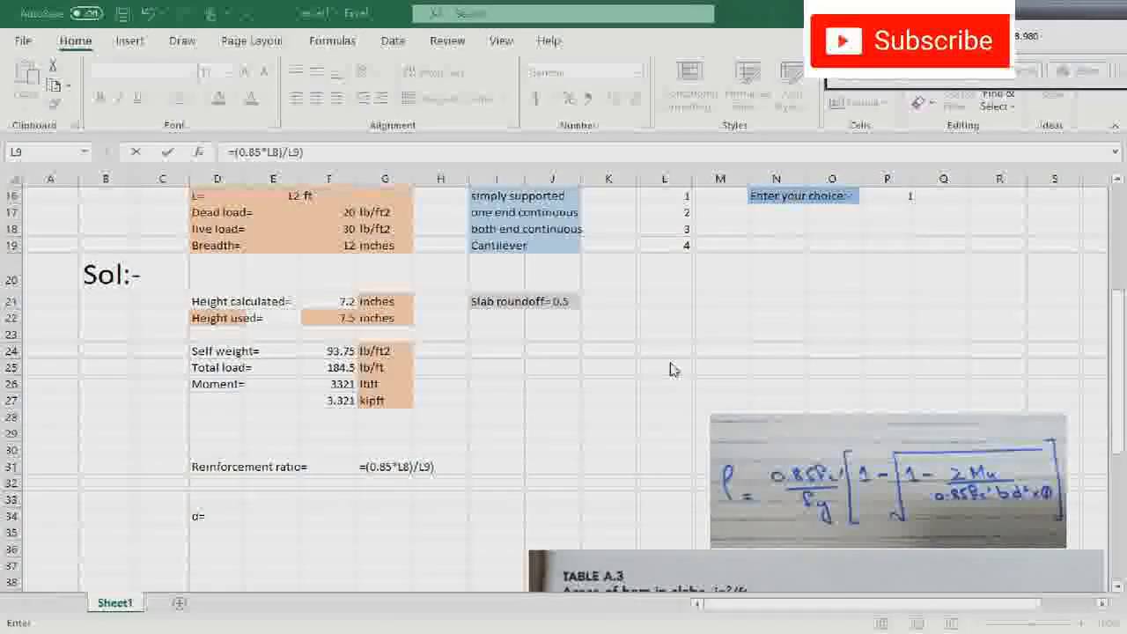
pyautogui.click(458, 468)
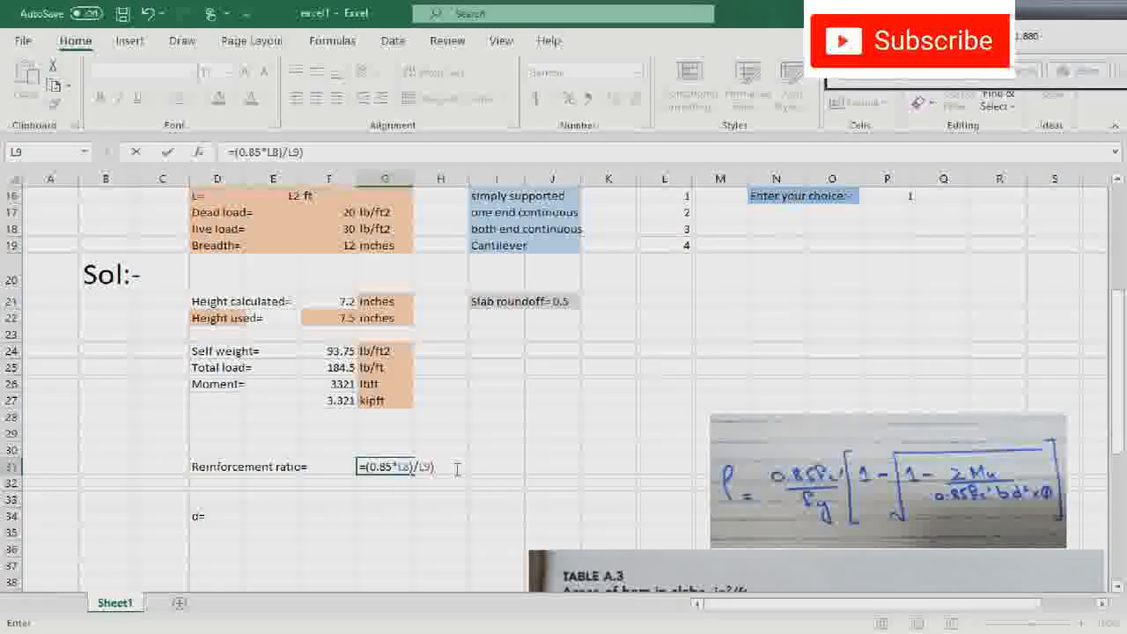
pyautogui.write('(1-')
pyautogui.write('(1-')
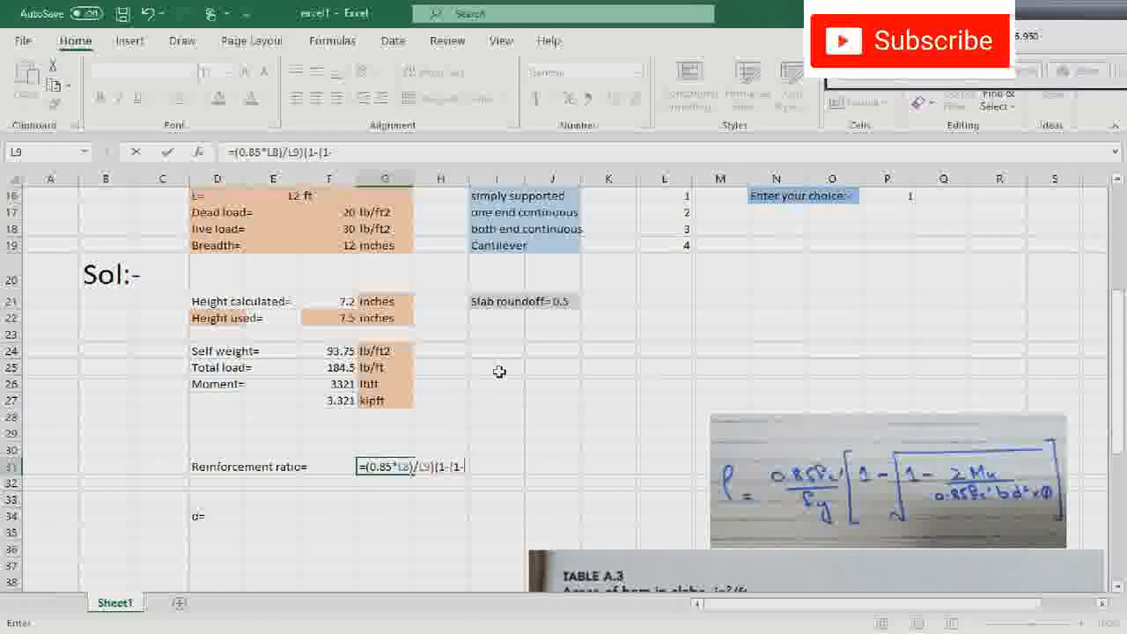
pyautogui.write('(2*')
pyautogui.click(337, 384)
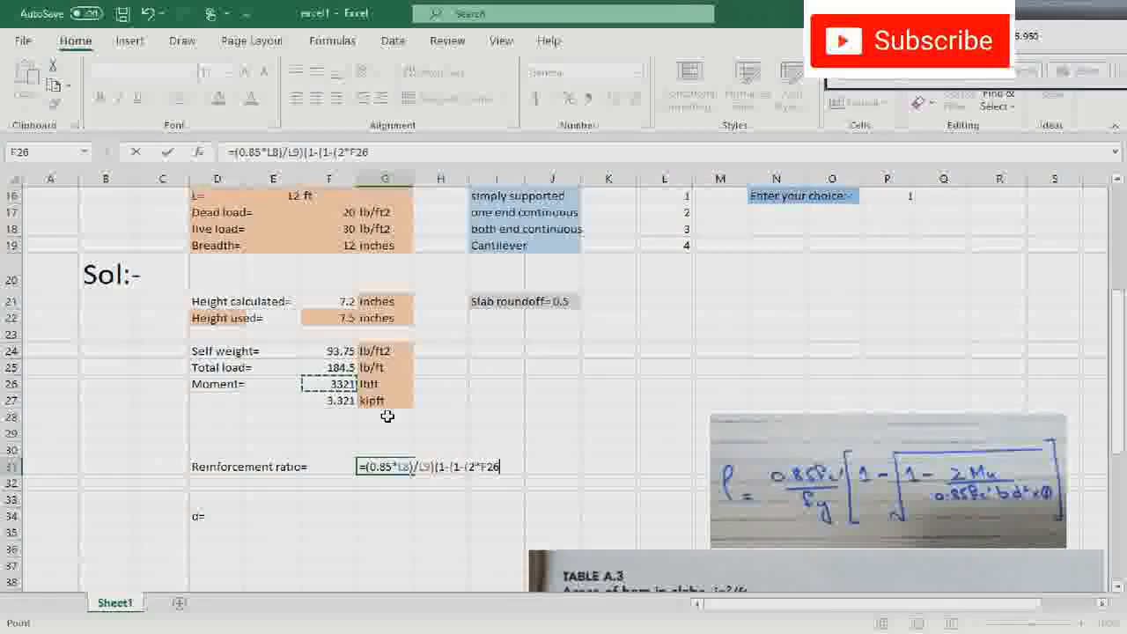
pyautogui.write('*')
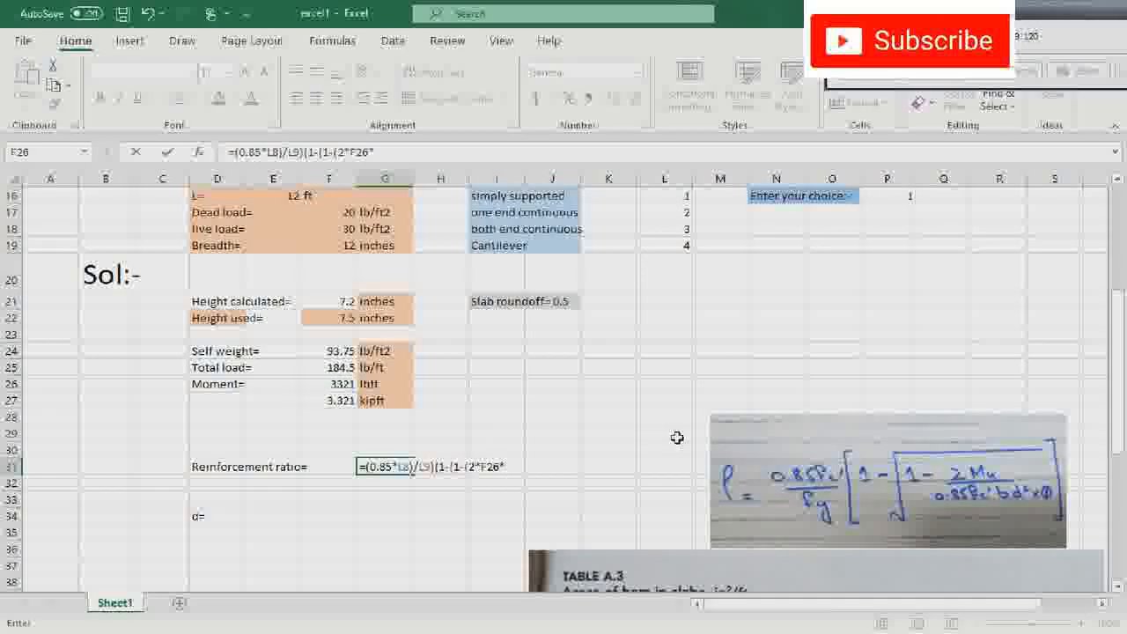
pyautogui.write('12')
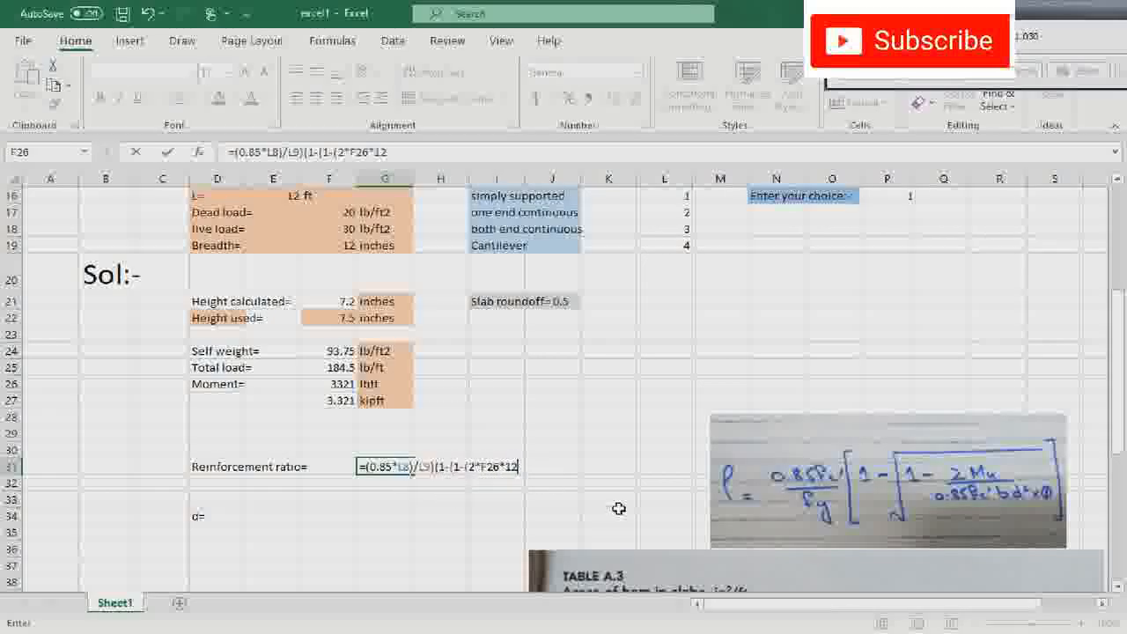
pyautogui.write(')/(0.85')
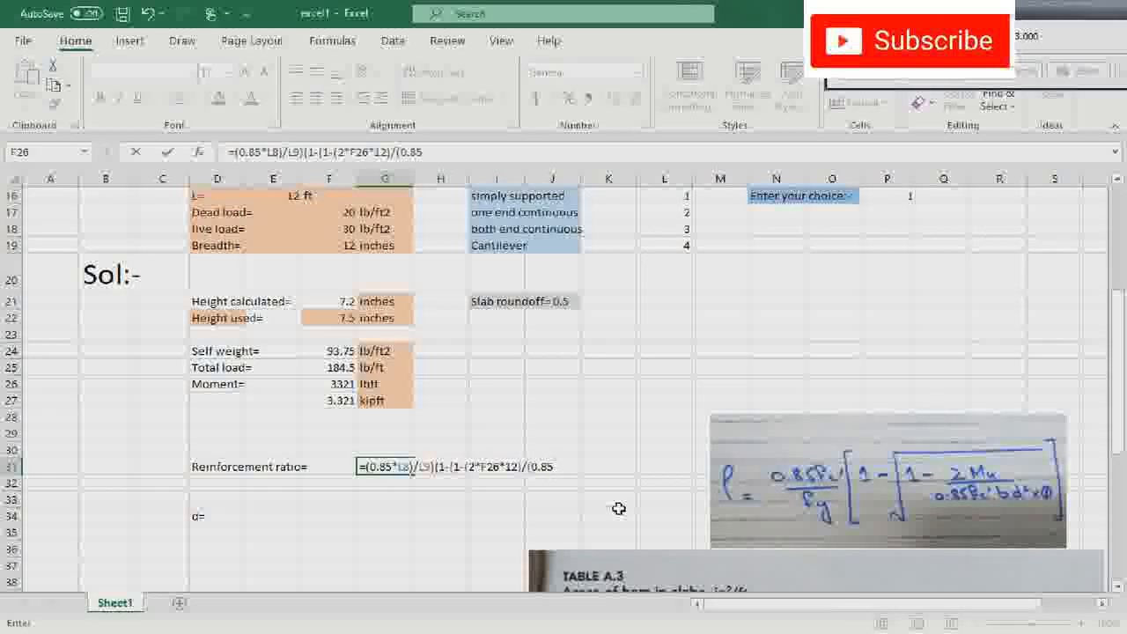
pyautogui.write('*')
# - Add the divisor to the G31 formula from fc', the slab breadth and the 0.9 factor as /(0.85*L8*F19*0.9*
pyautogui.scroll(2, 619, 508)
pyautogui.scroll(3, 619, 508)
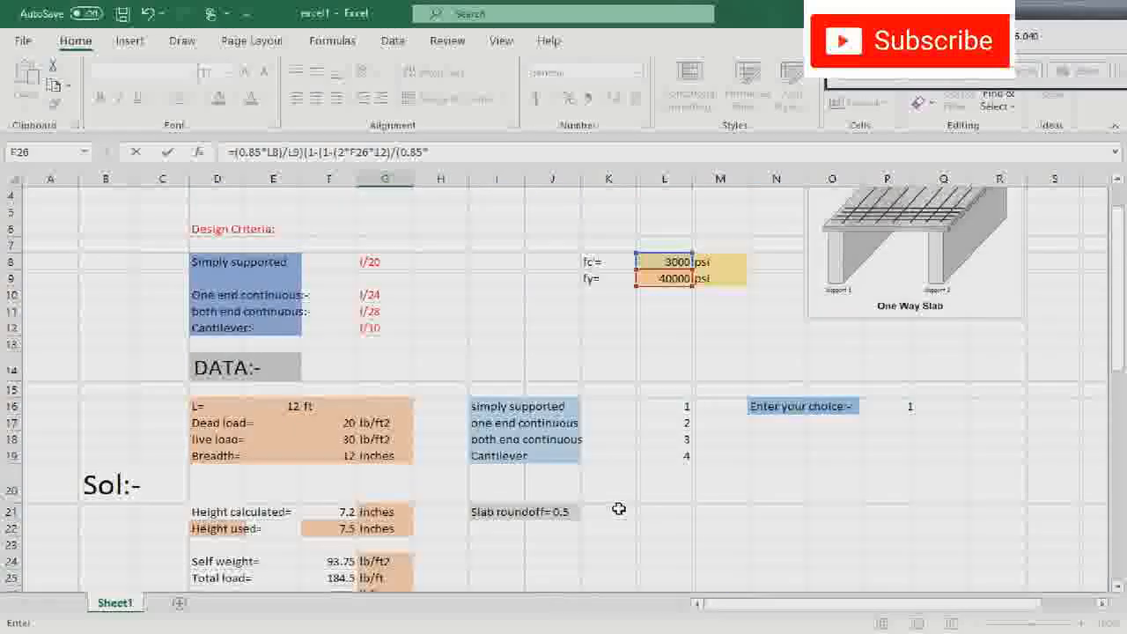
pyautogui.click(647, 344)
pyautogui.scroll(-4, 649, 397)
pyautogui.scroll(-1, 650, 472)
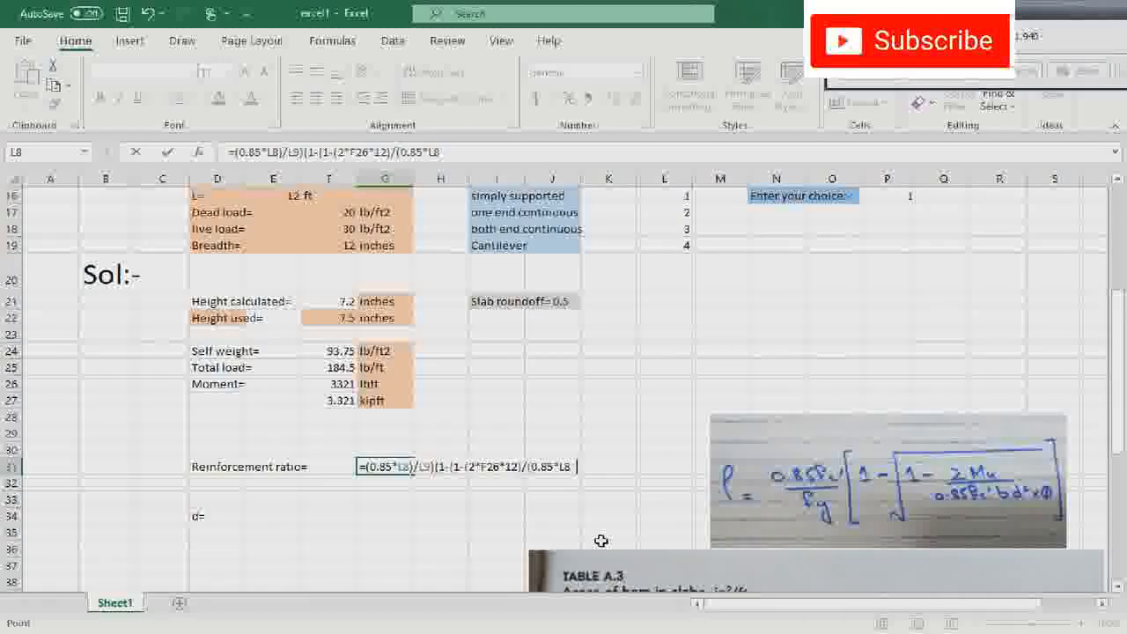
pyautogui.write('*')
pyautogui.click(346, 248)
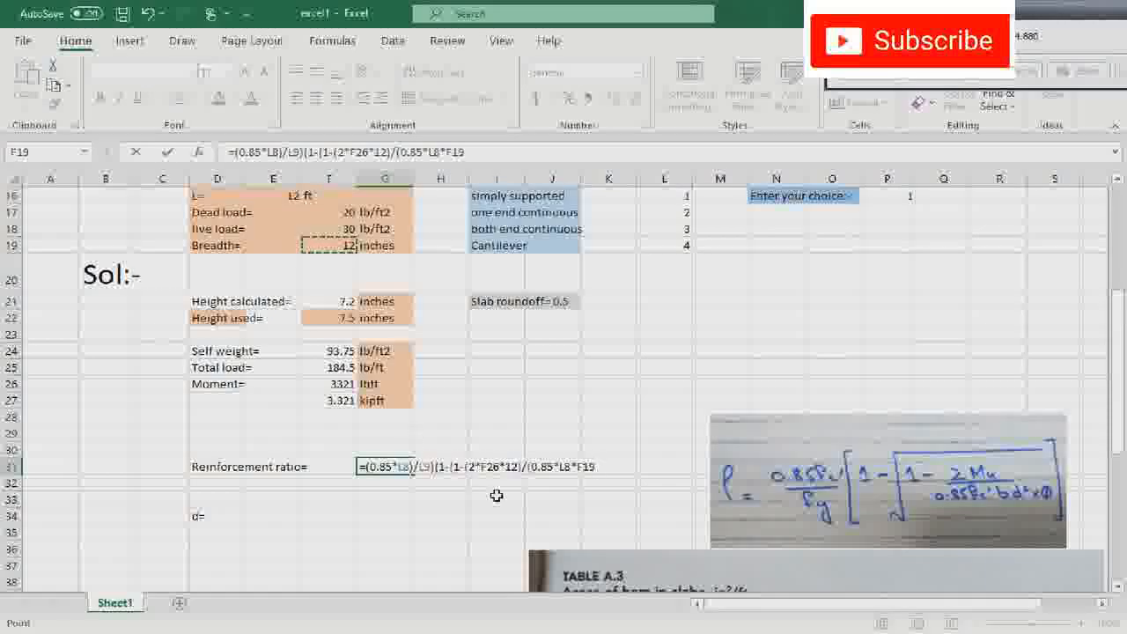
pyautogui.write('*')
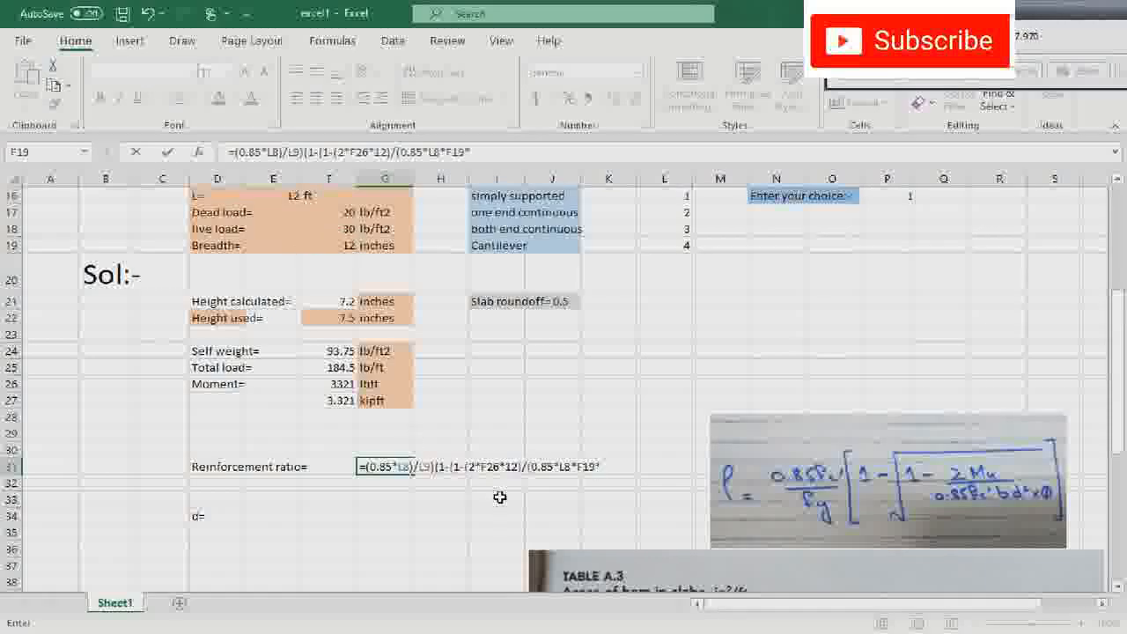
pyautogui.write('0.9*')
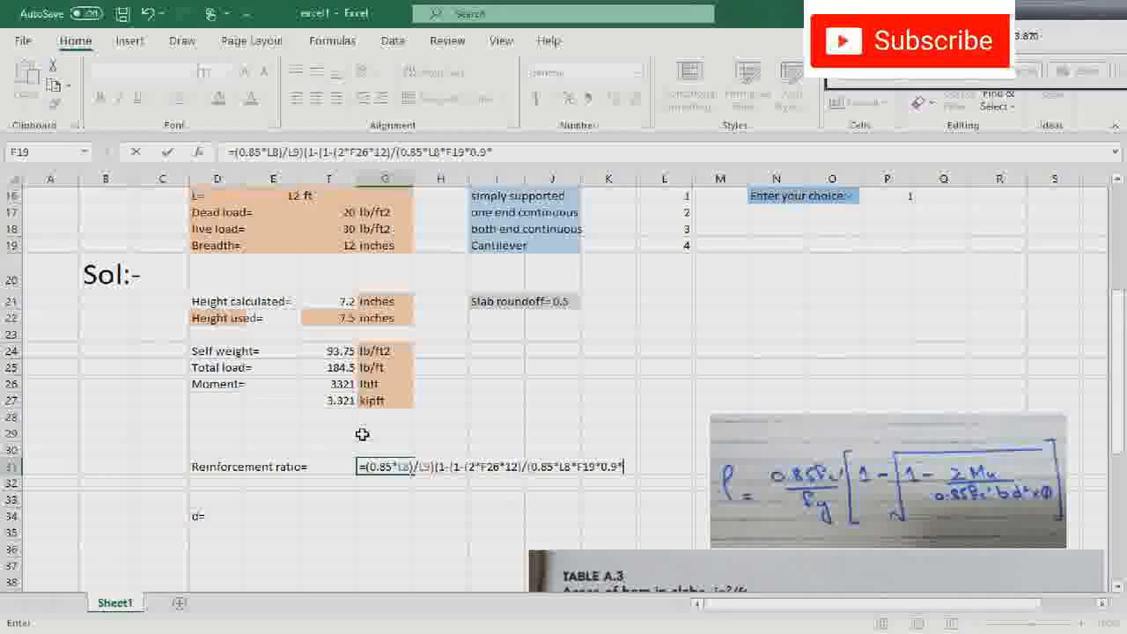
# - Complete the divisor in the G31 formula with the squared effective depth, K24^2, and close its parenthesis
pyautogui.click(549, 368)
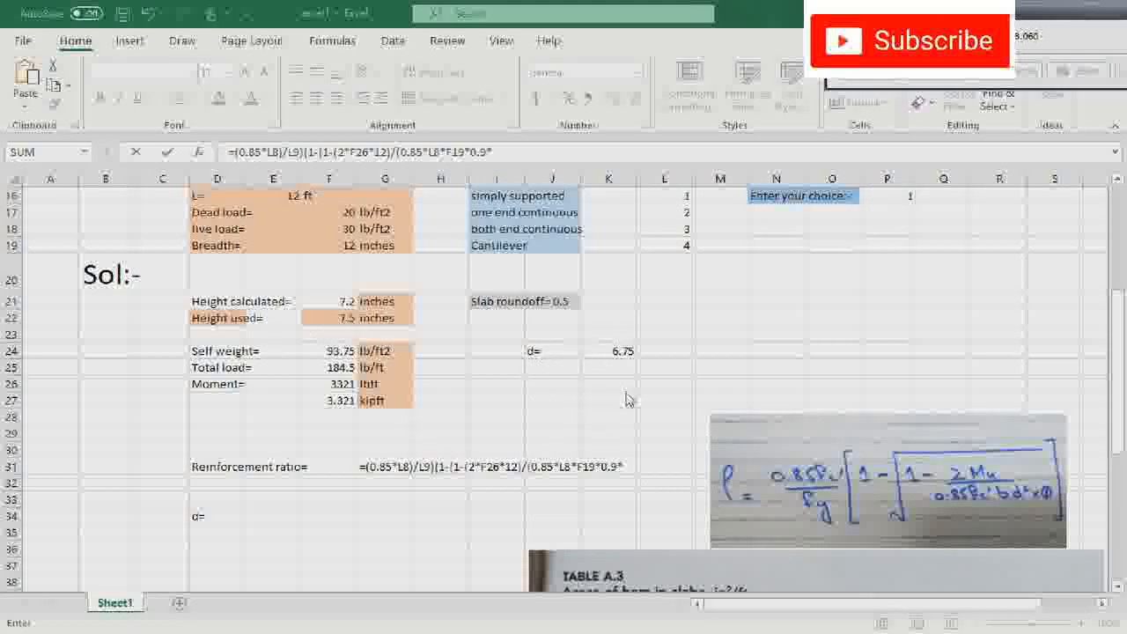
pyautogui.click(630, 466)
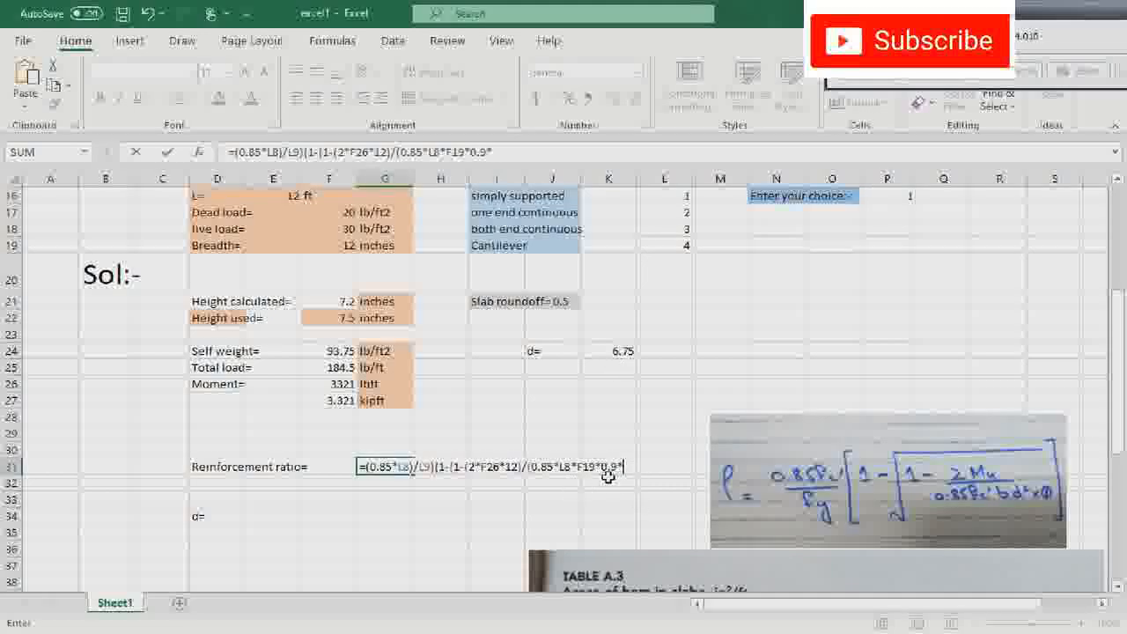
pyautogui.click(616, 350)
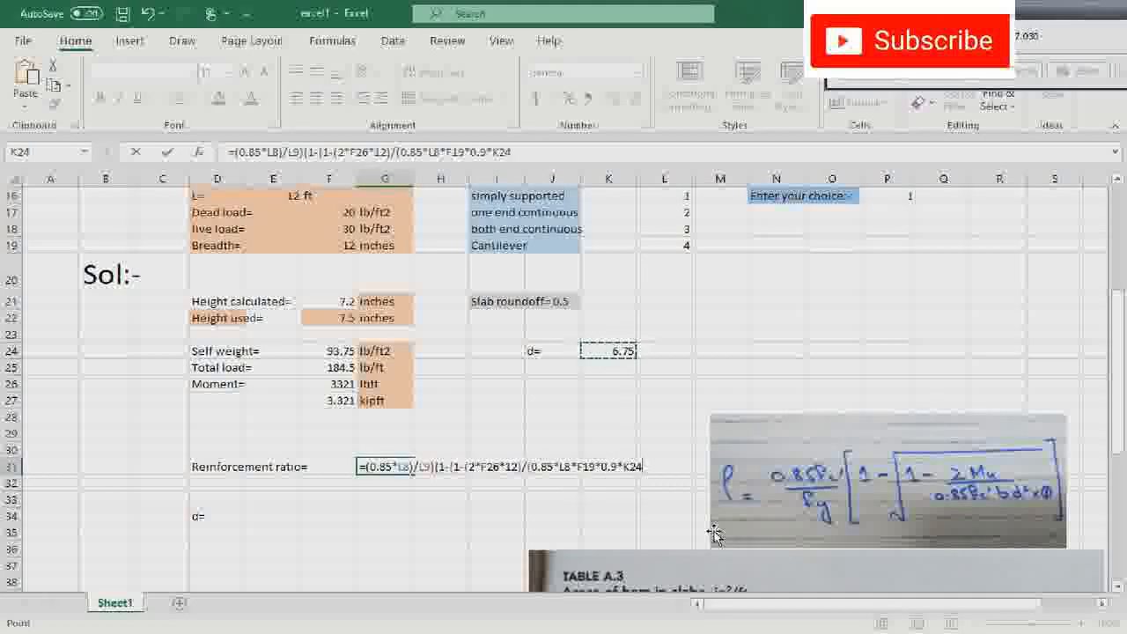
pyautogui.write('^')
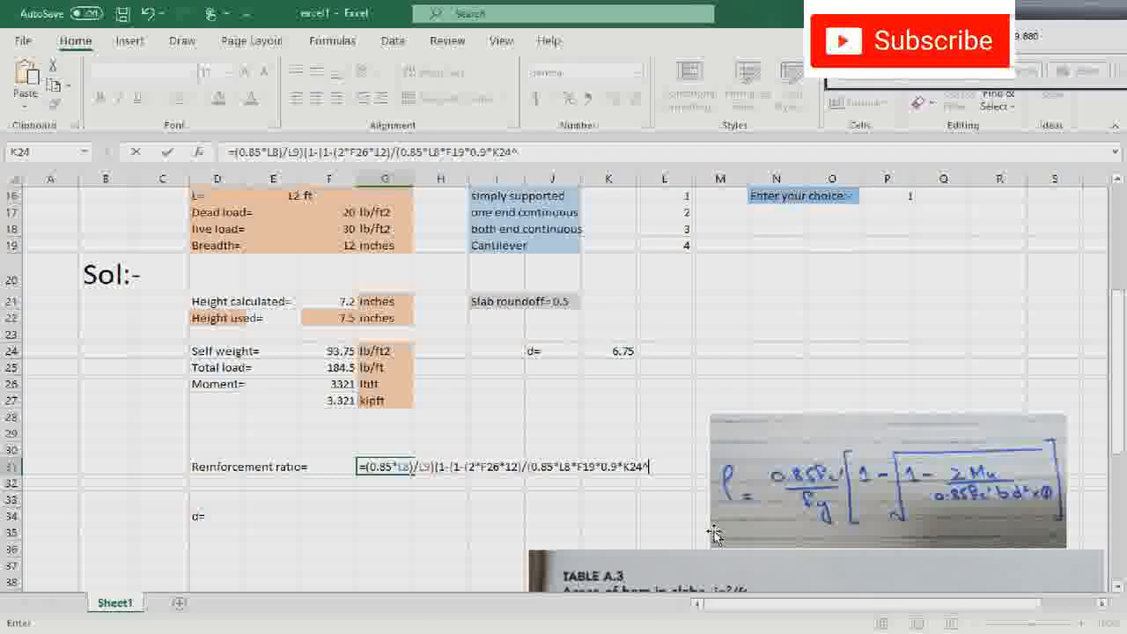
pyautogui.write('2')
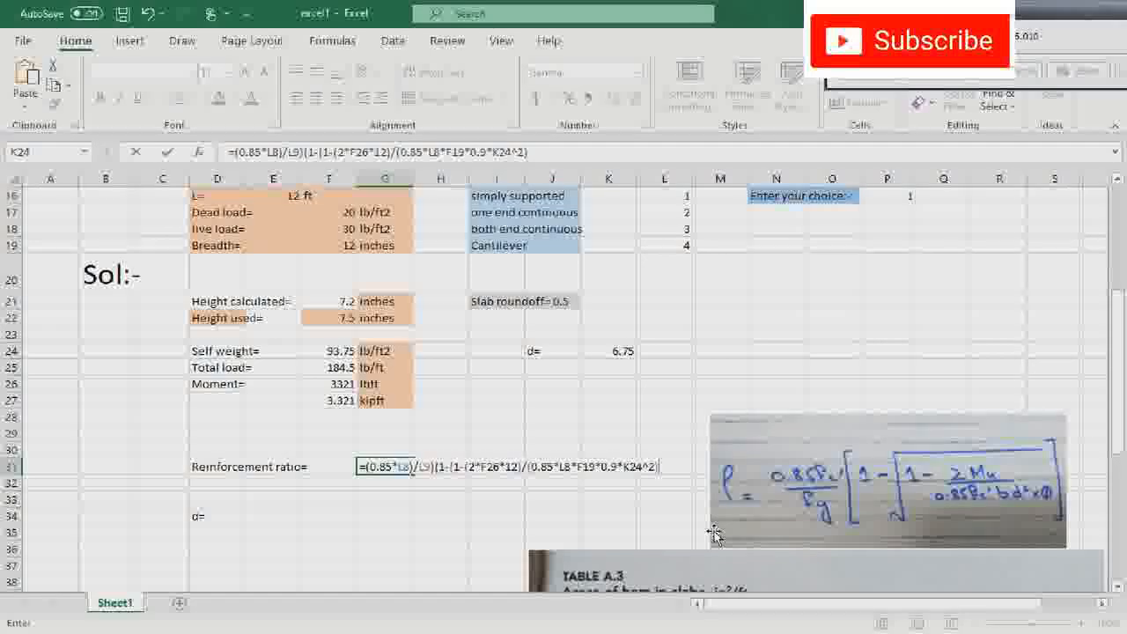
pyautogui.write('))))')
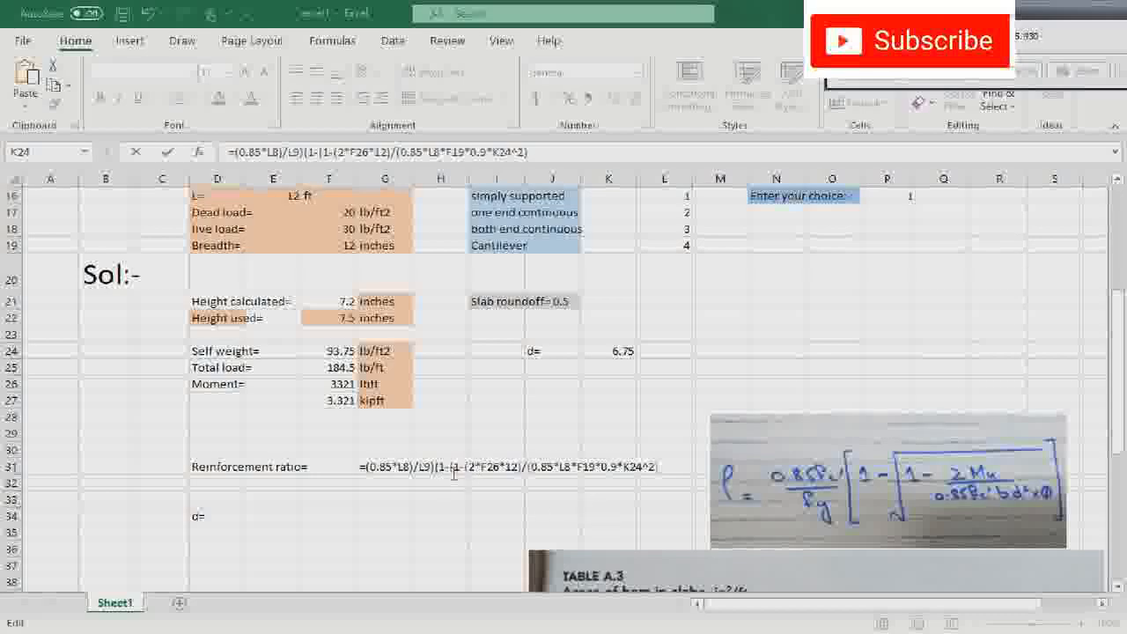
# - Close the inner bracket of the G31 formula with )^0.5 and add an extra opening parenthesis before (0.85*L8)
pyautogui.click(659, 467)
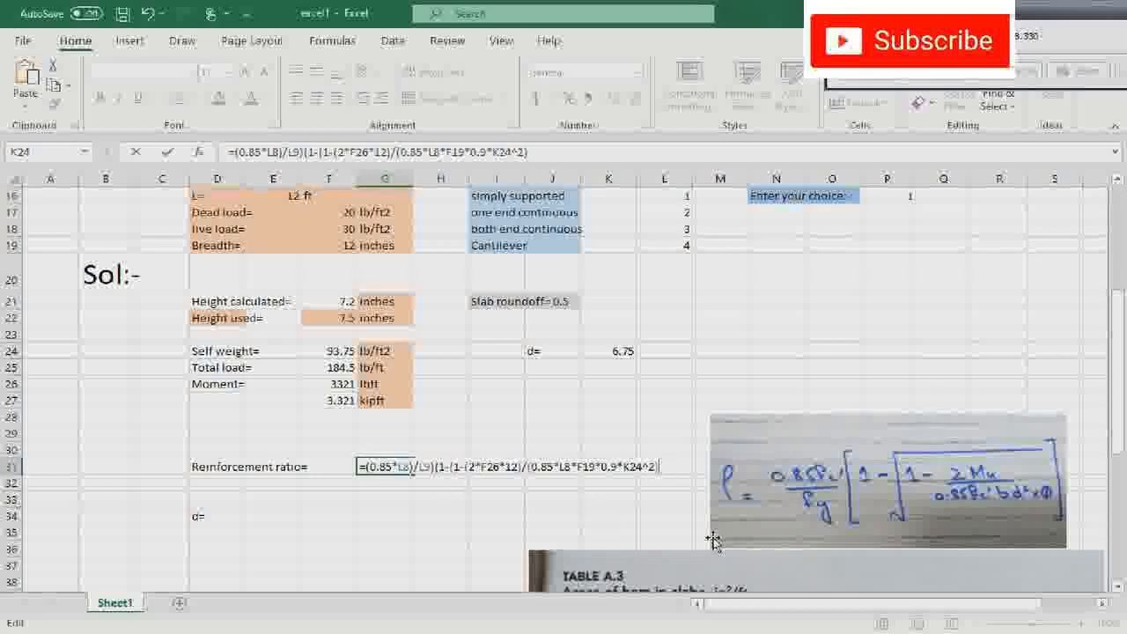
pyautogui.write(')*0.5')
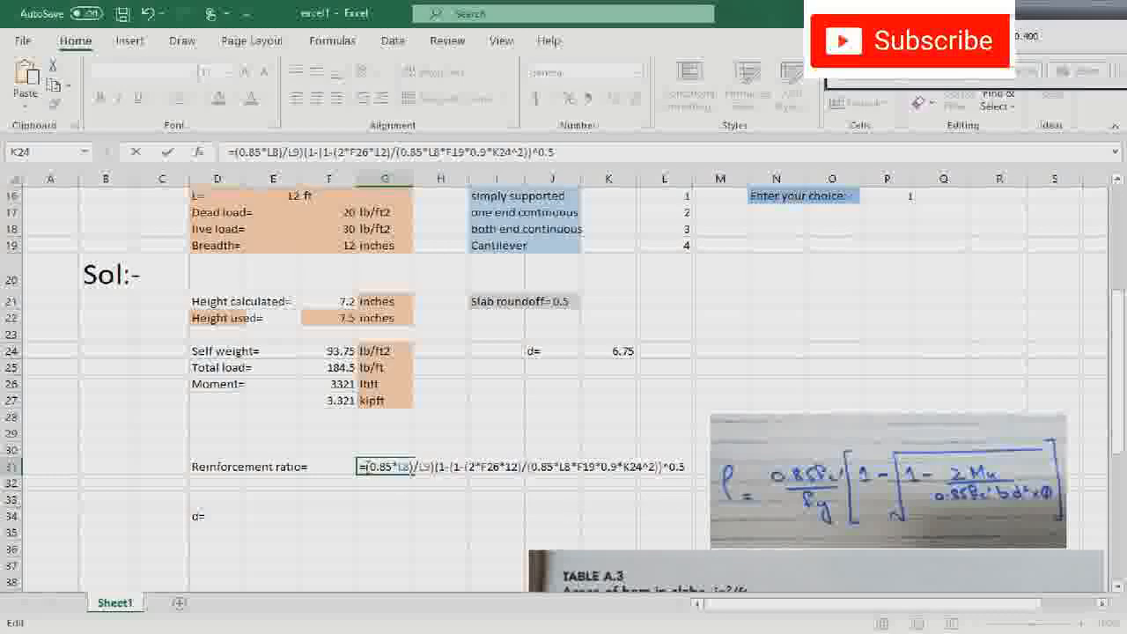
pyautogui.press('Home')
pyautogui.press('Right')
pyautogui.write('(')
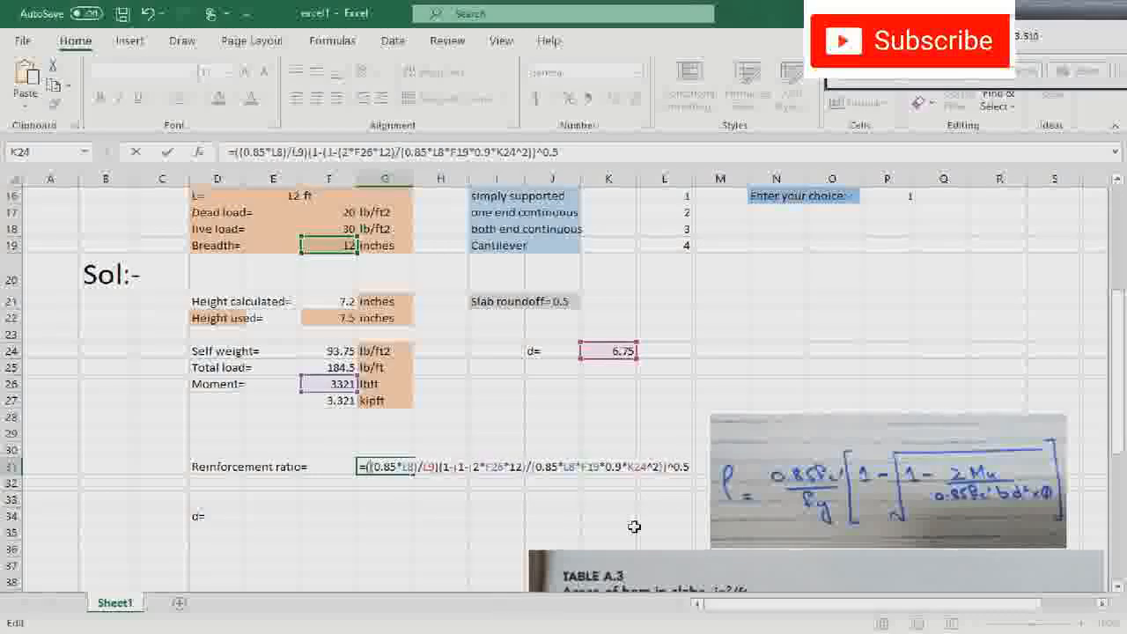
# - Close the formula with a final parenthesis and enter it in G31 as =((0.85*L8)/L9)*(1-(1-(2*F26*12)/(0.85*L8*F19*0.9*K24^2))^0.5)
pyautogui.click(693, 467)
pyautogui.write(')')
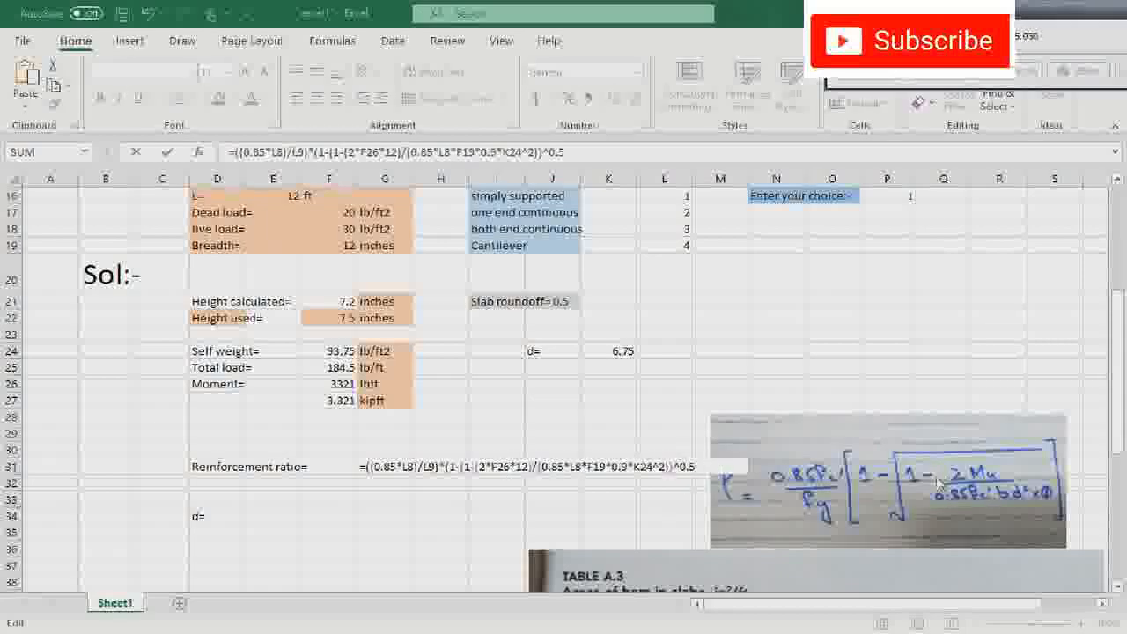
pyautogui.click(700, 467)
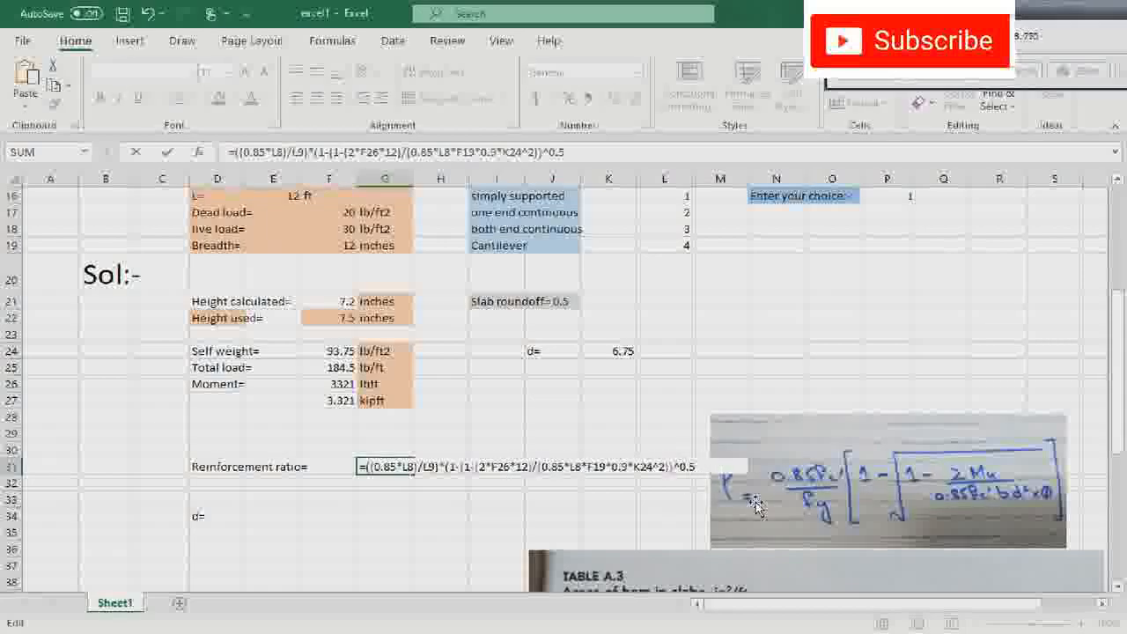
pyautogui.write(')')
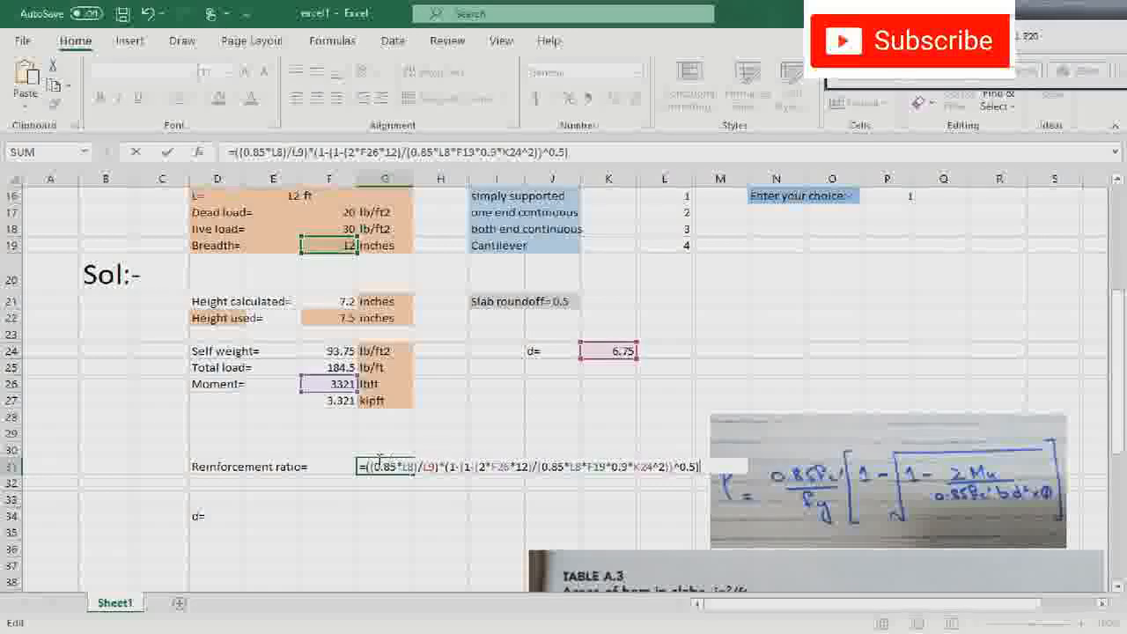
pyautogui.click(643, 431)
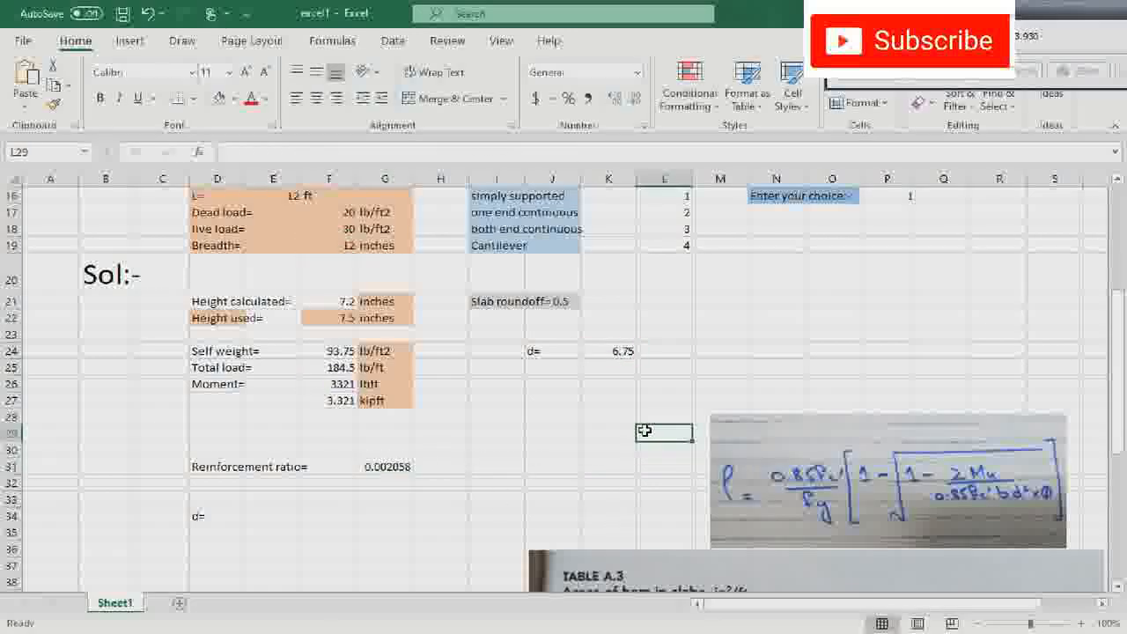
# - Review the reinforcement ratio formula in G31 and its referenced cells, then select the d= label in D34
pyautogui.click(383, 469)
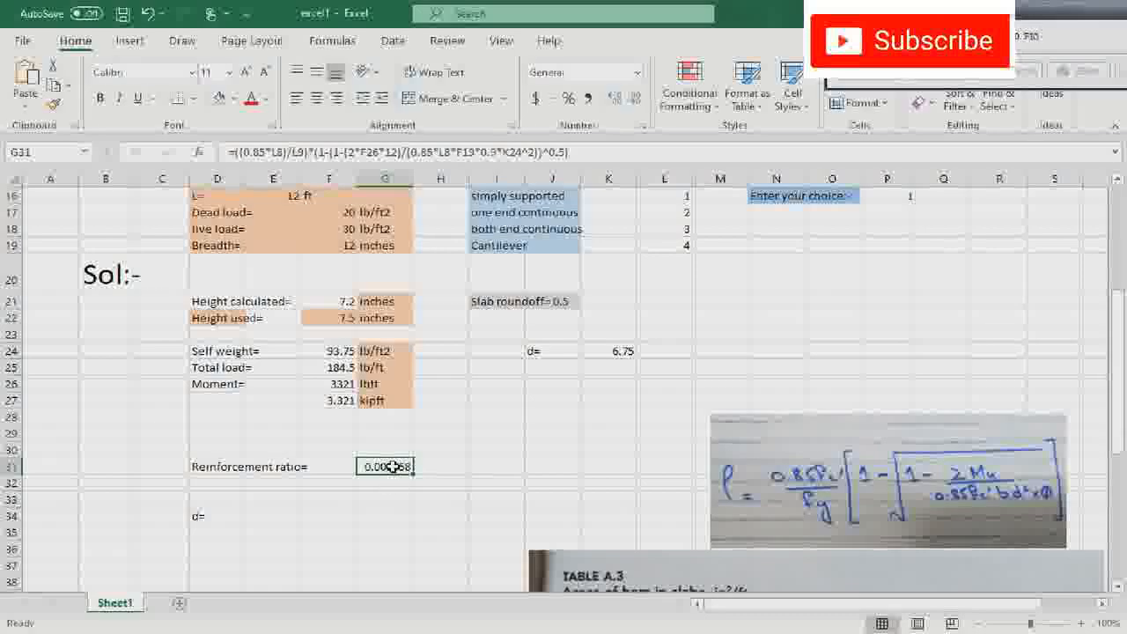
pyautogui.doubleClick(393, 467)
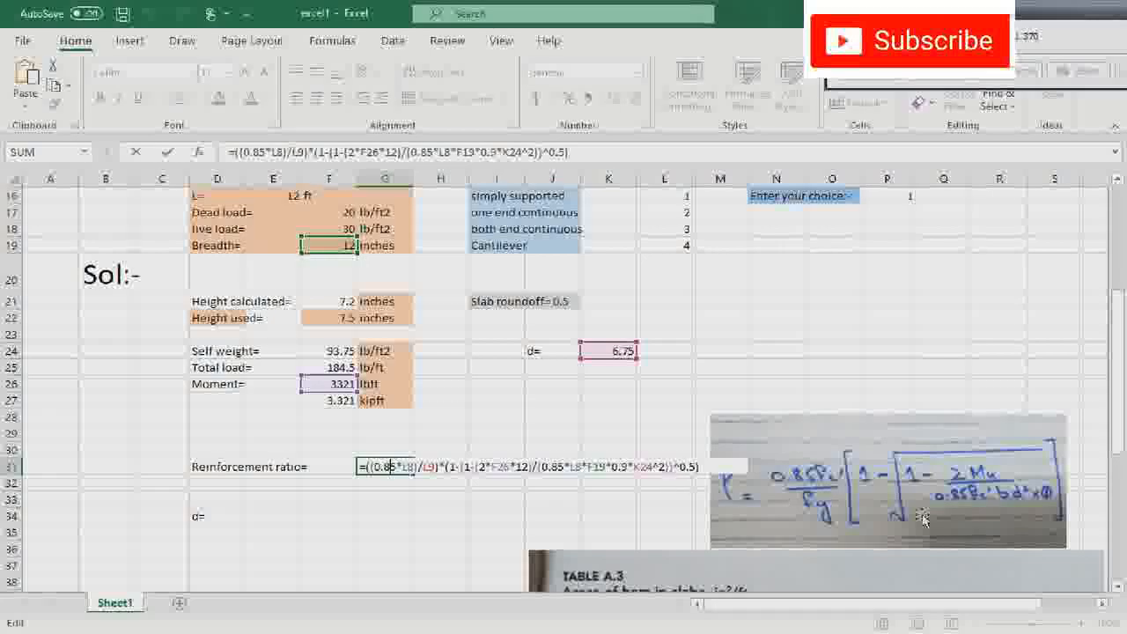
pyautogui.click(571, 416)
pyautogui.click(376, 469)
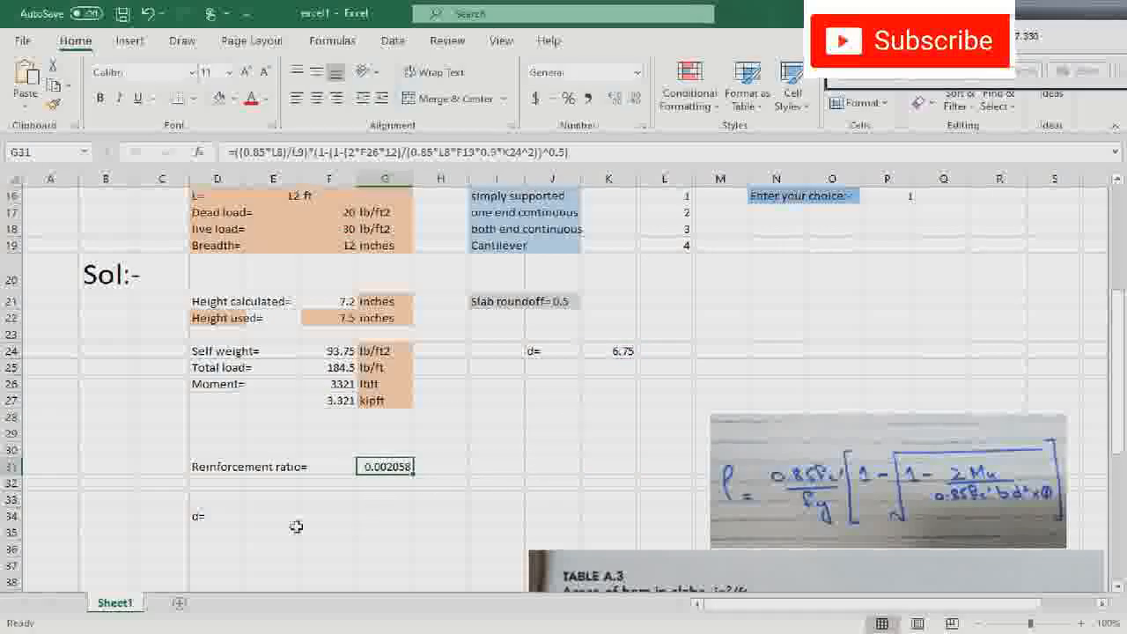
pyautogui.click(218, 519)
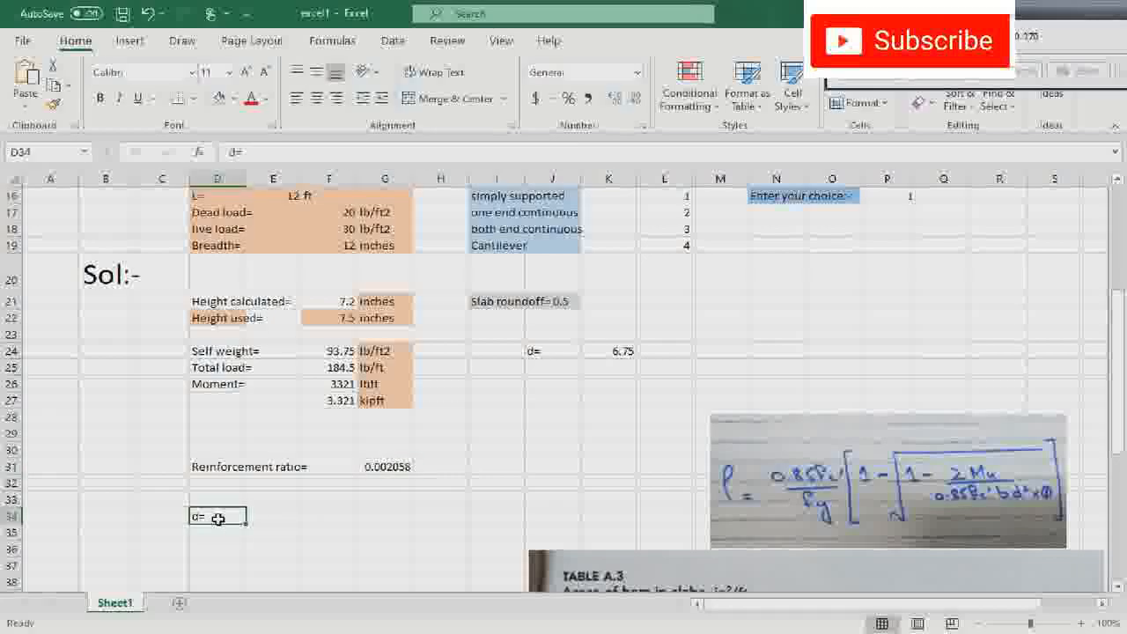
# - Replace the label in D34 with As= for the steel area
pyautogui.press('BackSpace')
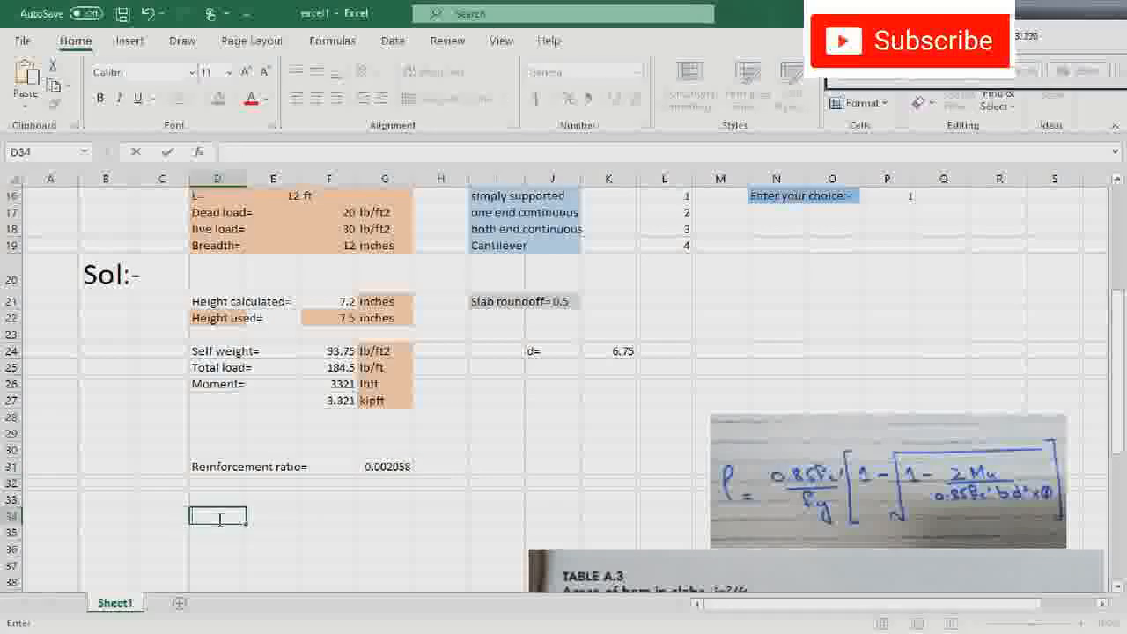
pyautogui.write('AS')
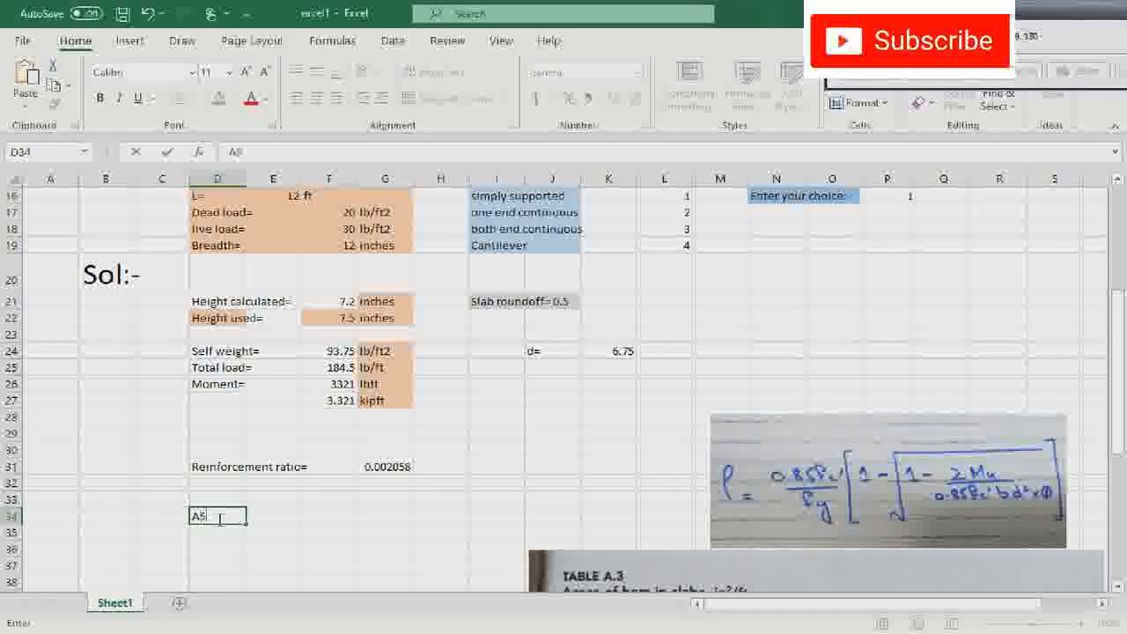
pyautogui.press('BackSpace')
pyautogui.write('s=')
# - Start the steel area formula in E34 by multiplying the reinforcement ratio by the breadth, as =G31*F19*
pyautogui.click(262, 519)
pyautogui.write('=')
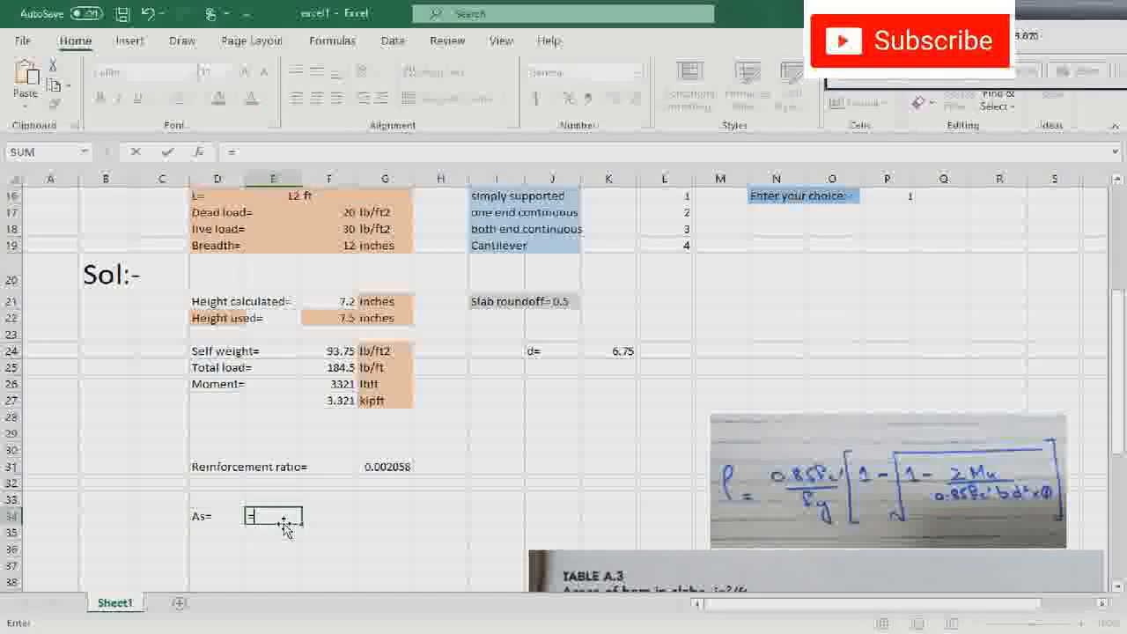
pyautogui.click(379, 467)
pyautogui.write('*')
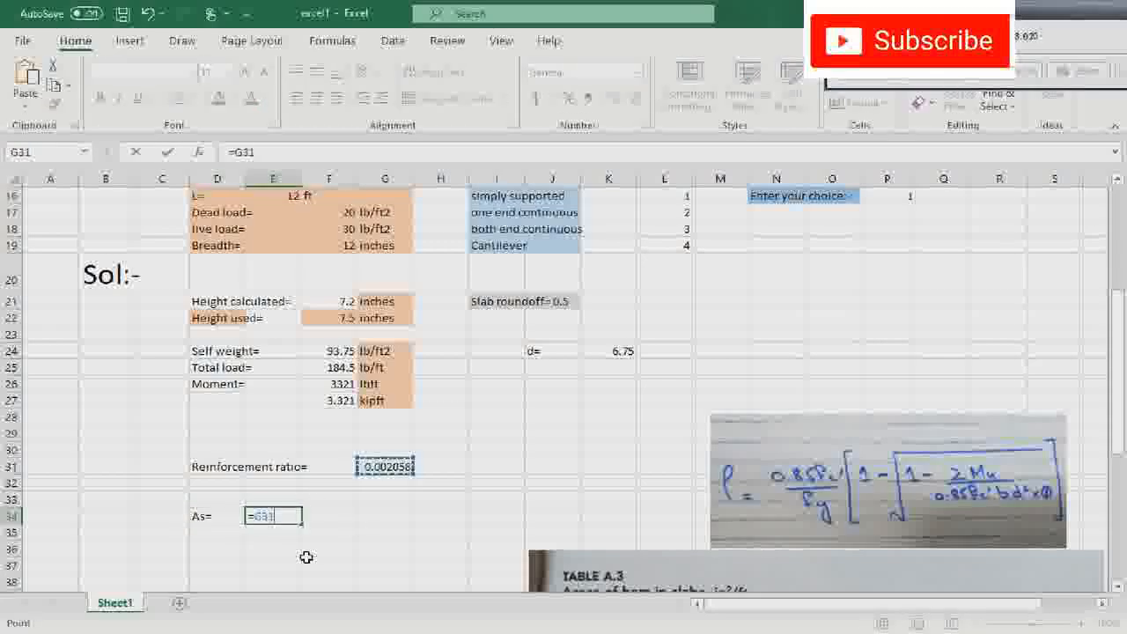
pyautogui.click(328, 246)
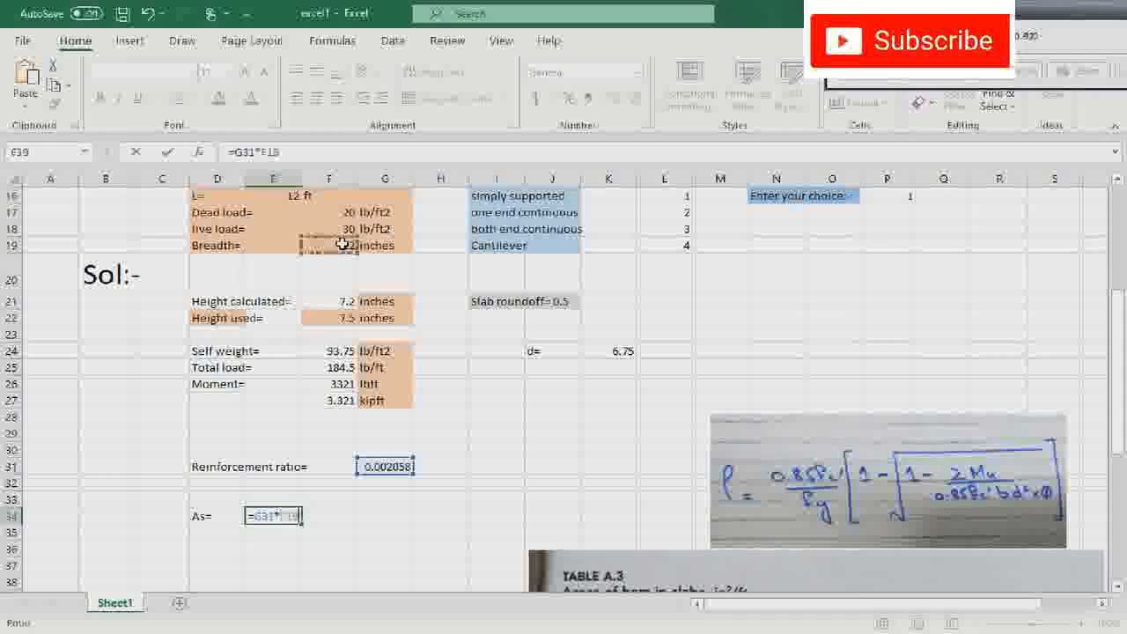
pyautogui.write('*')
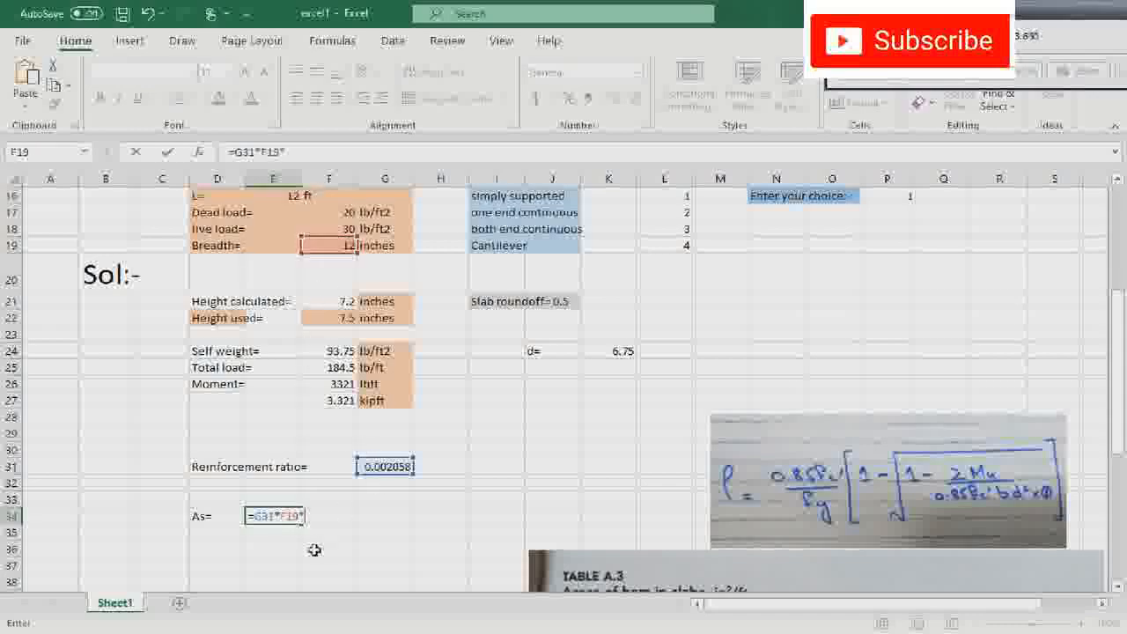
# - Try to complete the E34 formula with the effective depth in K24 and enter it
pyautogui.click(625, 350)
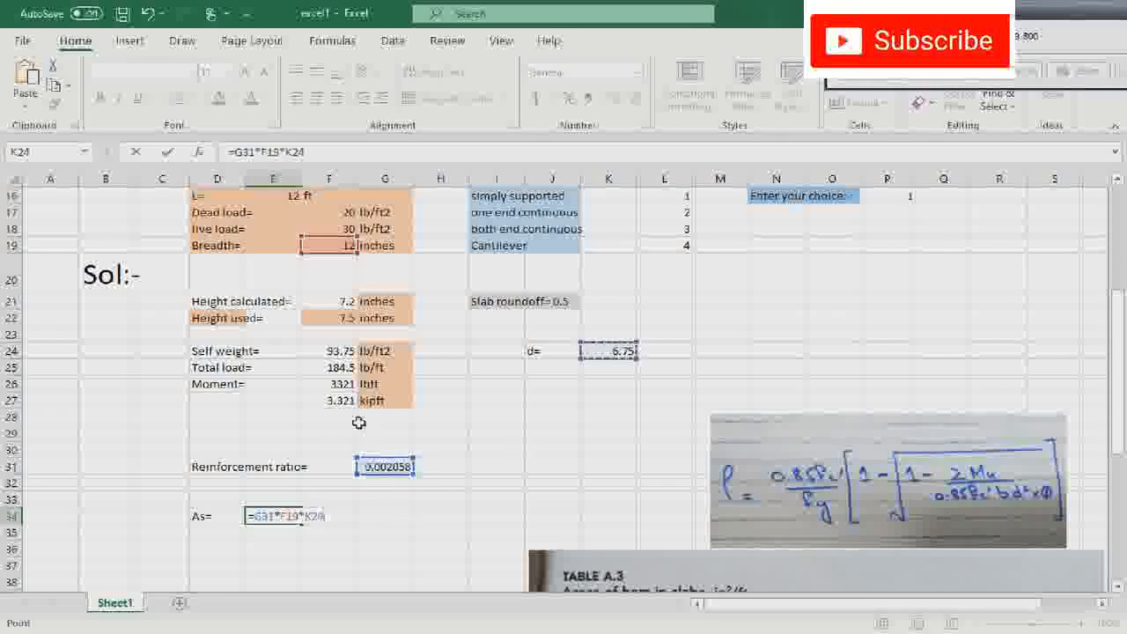
pyautogui.click(337, 548)
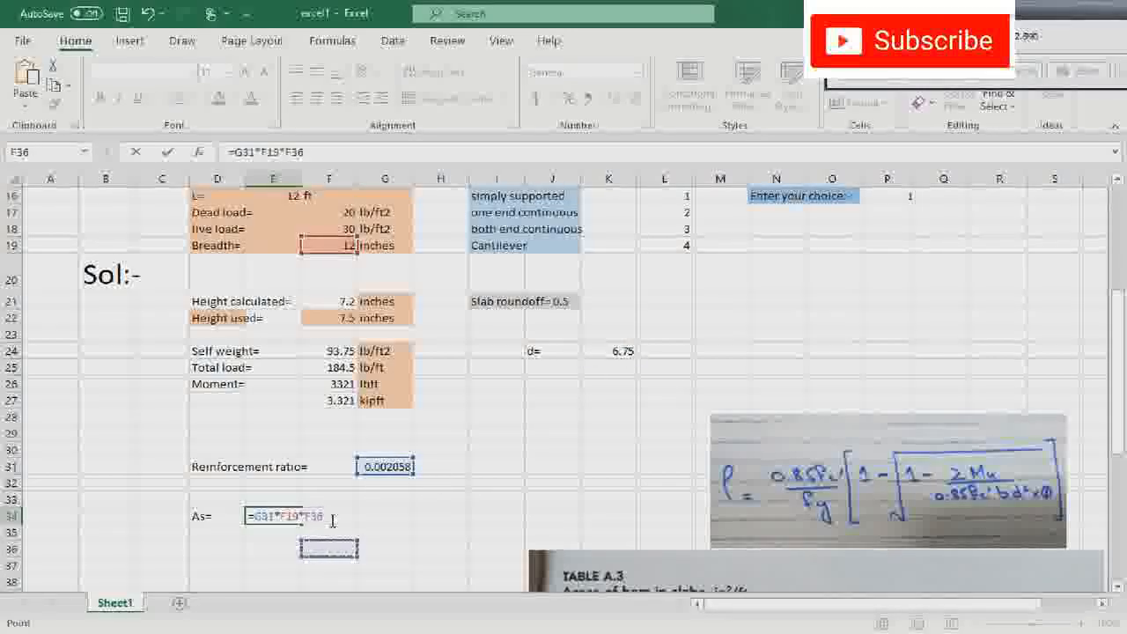
pyautogui.press('Return')
pyautogui.click(338, 486)
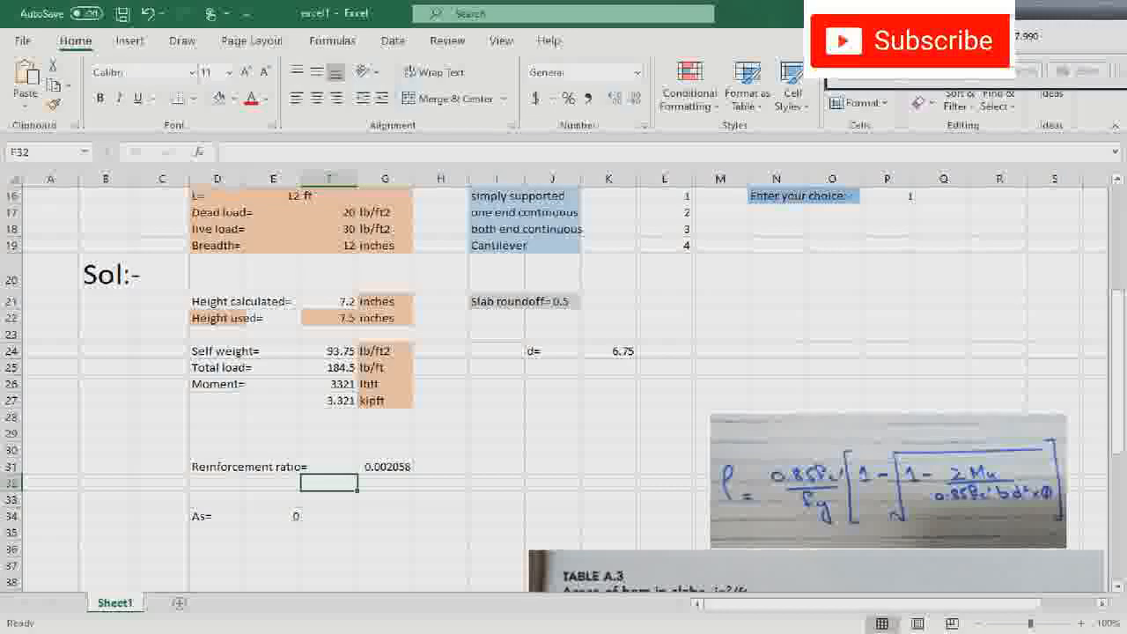
# - Correct the last factor of the E34 formula to the effective depth and enter it as =G31*F19*K24
pyautogui.doubleClick(291, 515)
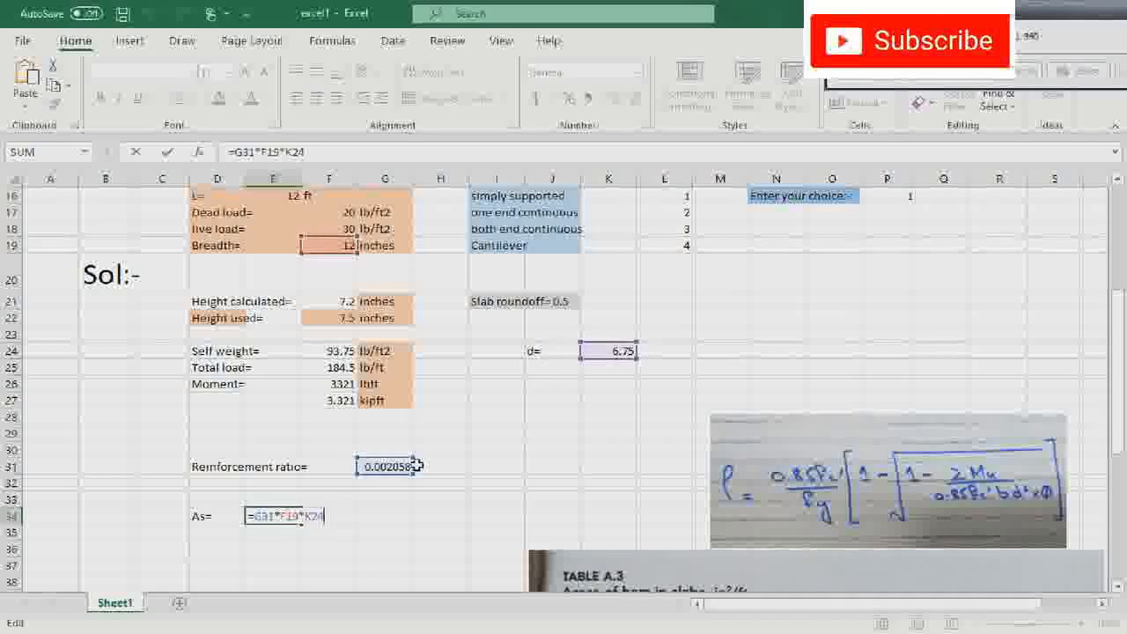
pyautogui.press('BackSpace')
pyautogui.press('BackSpace')
pyautogui.press('BackSpace')
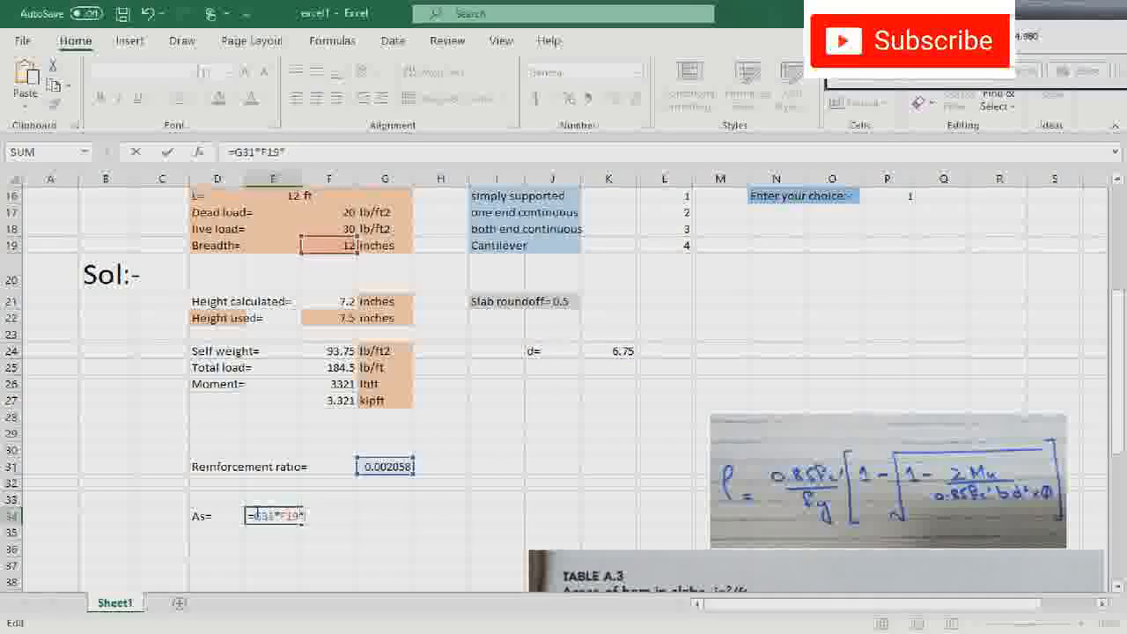
pyautogui.click(617, 352)
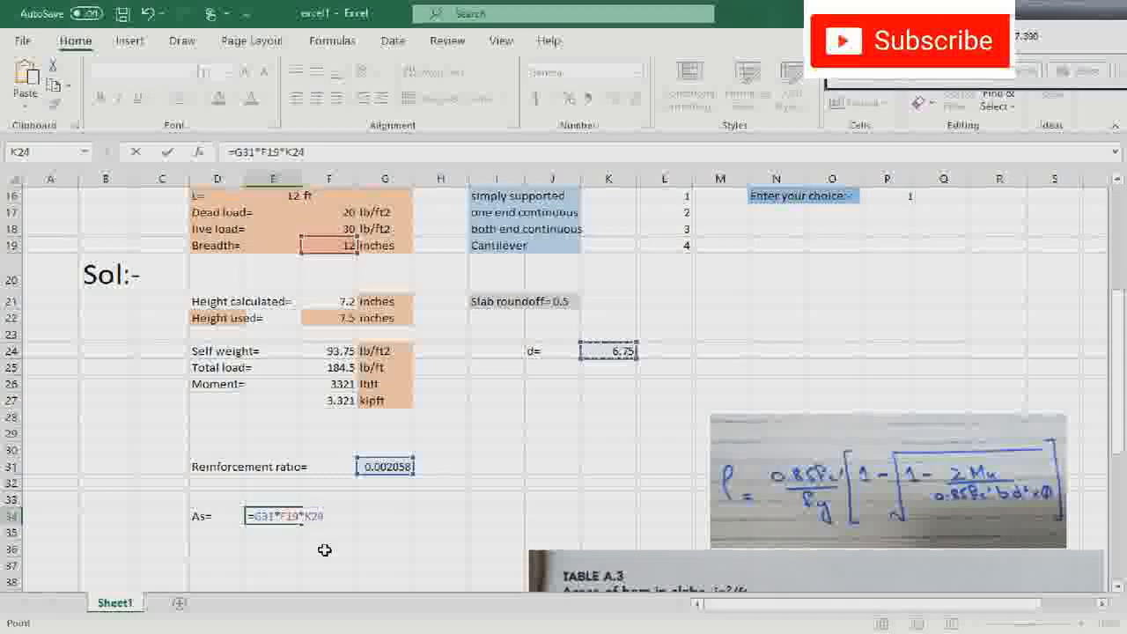
pyautogui.press('Return')
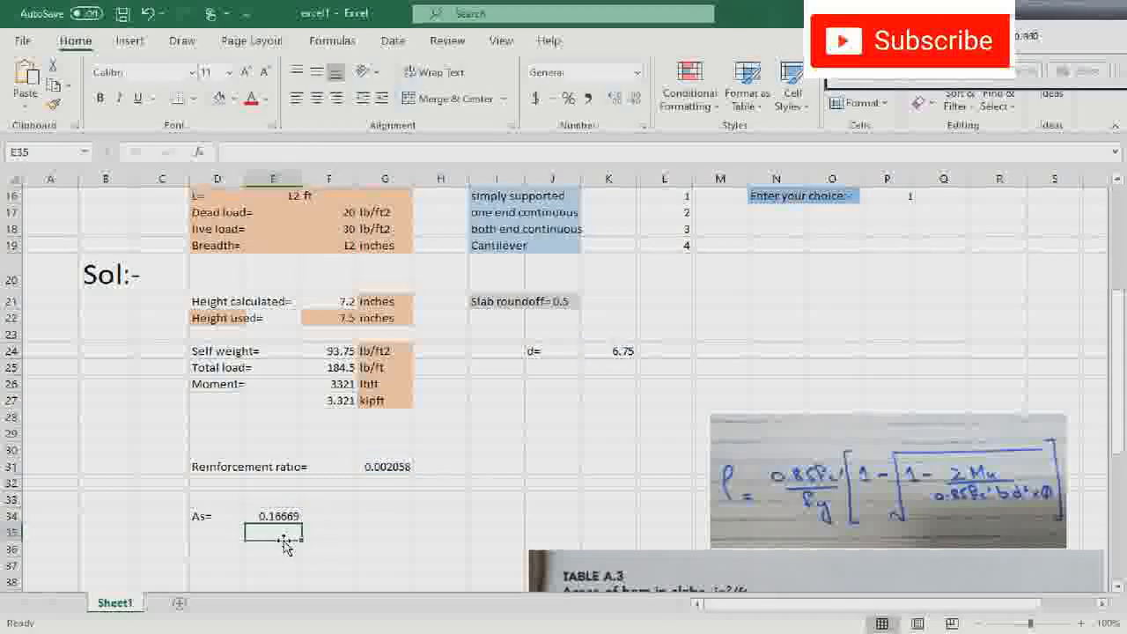
# - Add the unit in2 in F34 beside the steel area value
pyautogui.click(351, 517)
pyautogui.write('In')
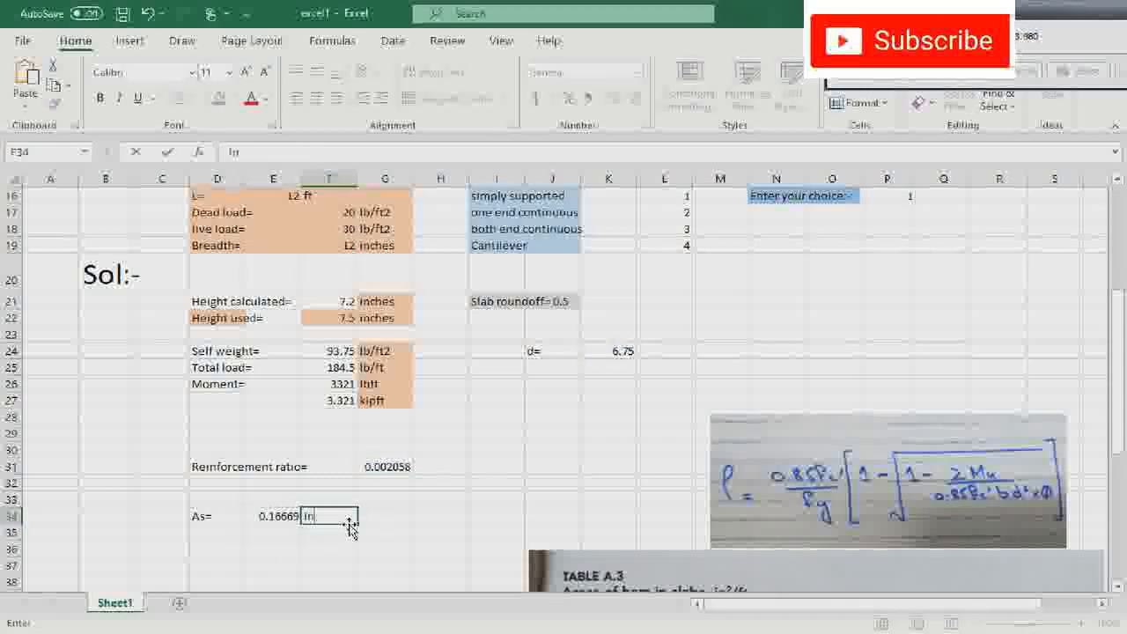
pyautogui.write('2')
pyautogui.click(347, 546)
# - Compare the steel area with the bar areas in Table A.3 and write the bar choice #3,8 inches in F37
pyautogui.scroll(-1, 362, 498)
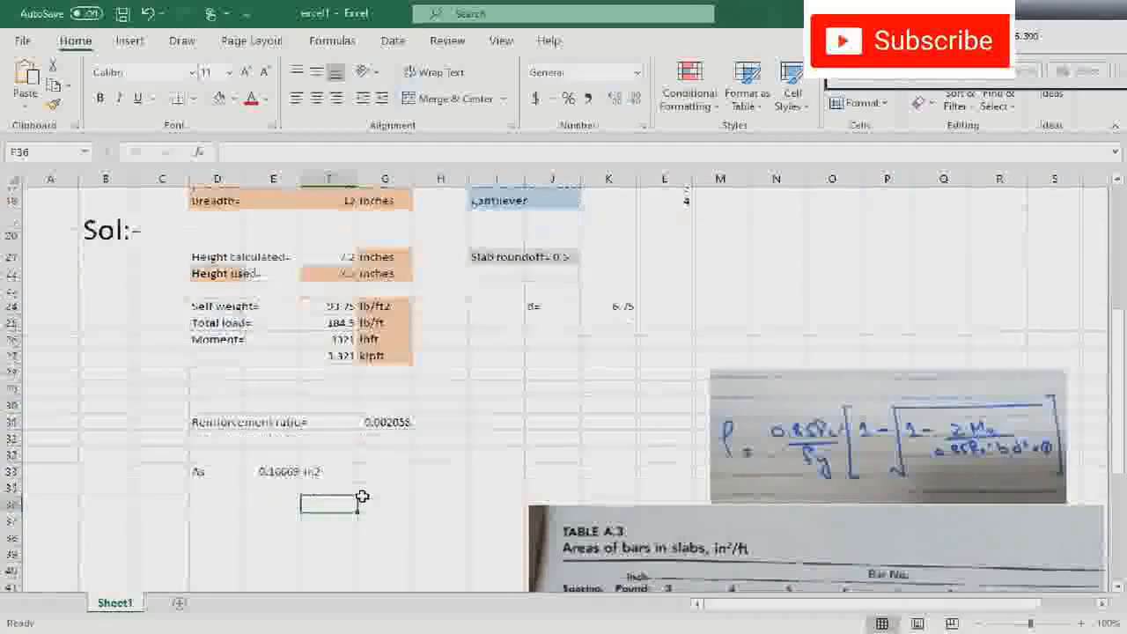
pyautogui.scroll(-6, 362, 497)
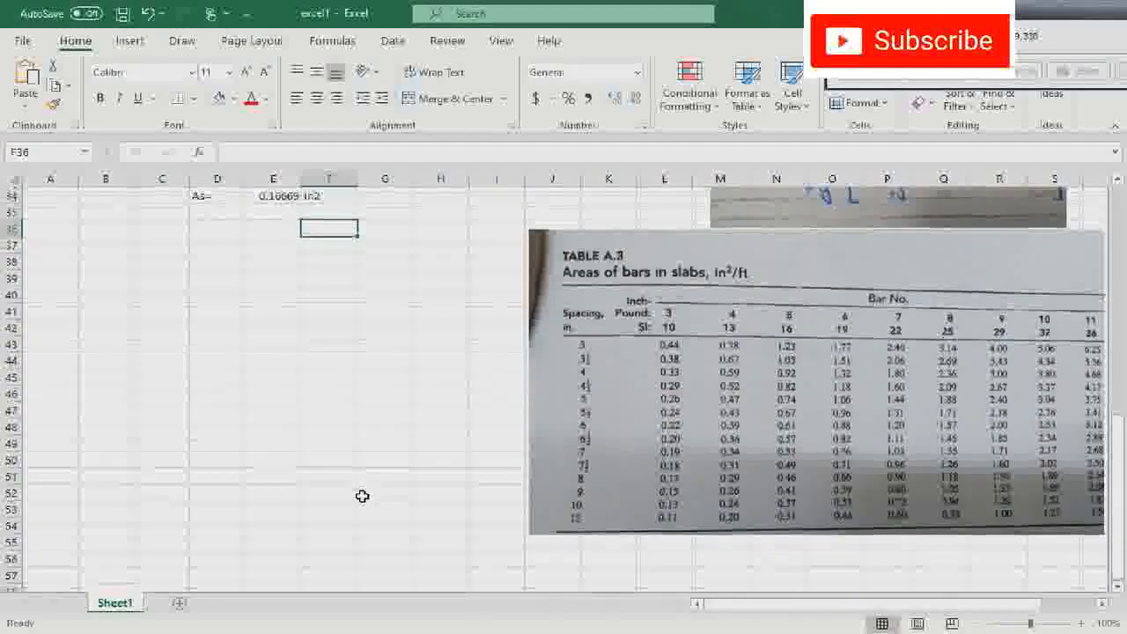
pyautogui.moveTo(722, 606); pyautogui.dragTo(755, 606)
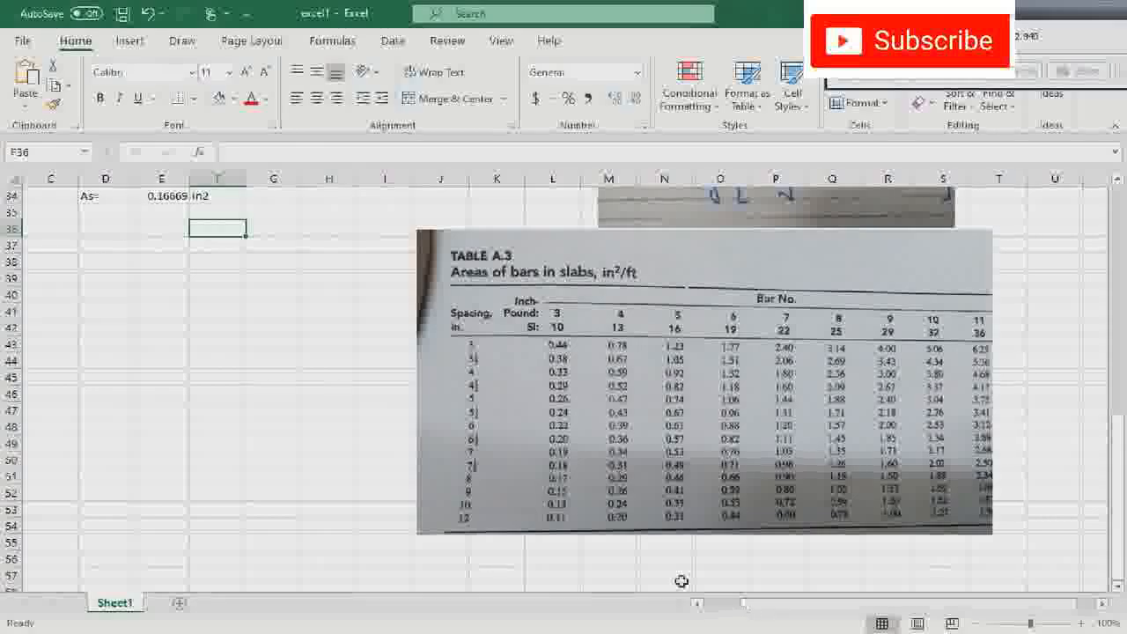
pyautogui.scroll(1, 597, 549)
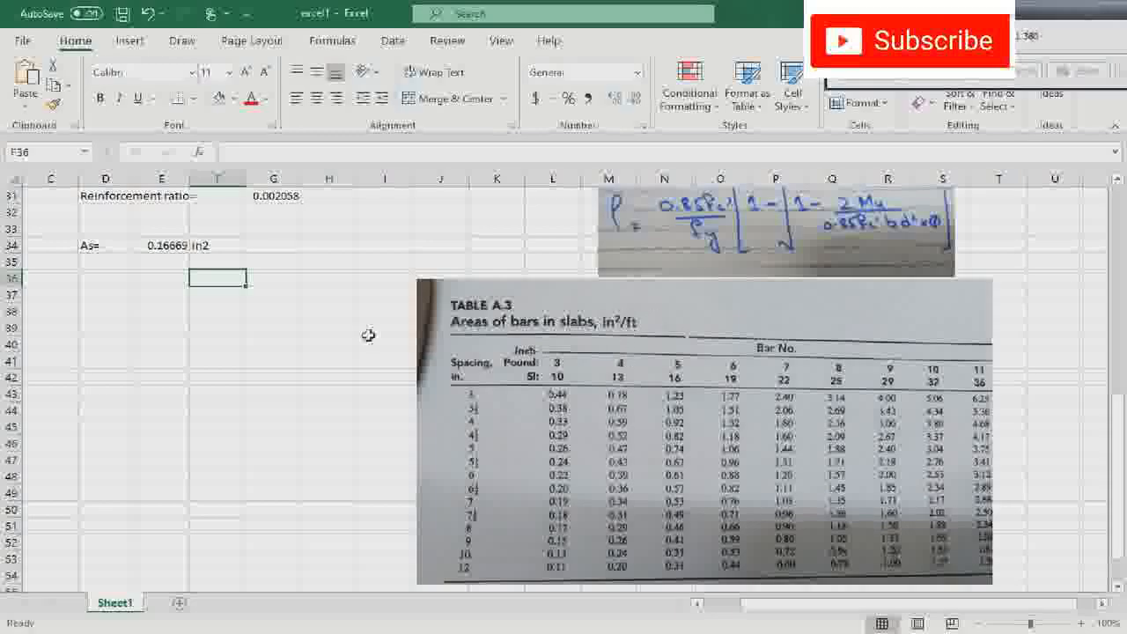
pyautogui.click(158, 246)
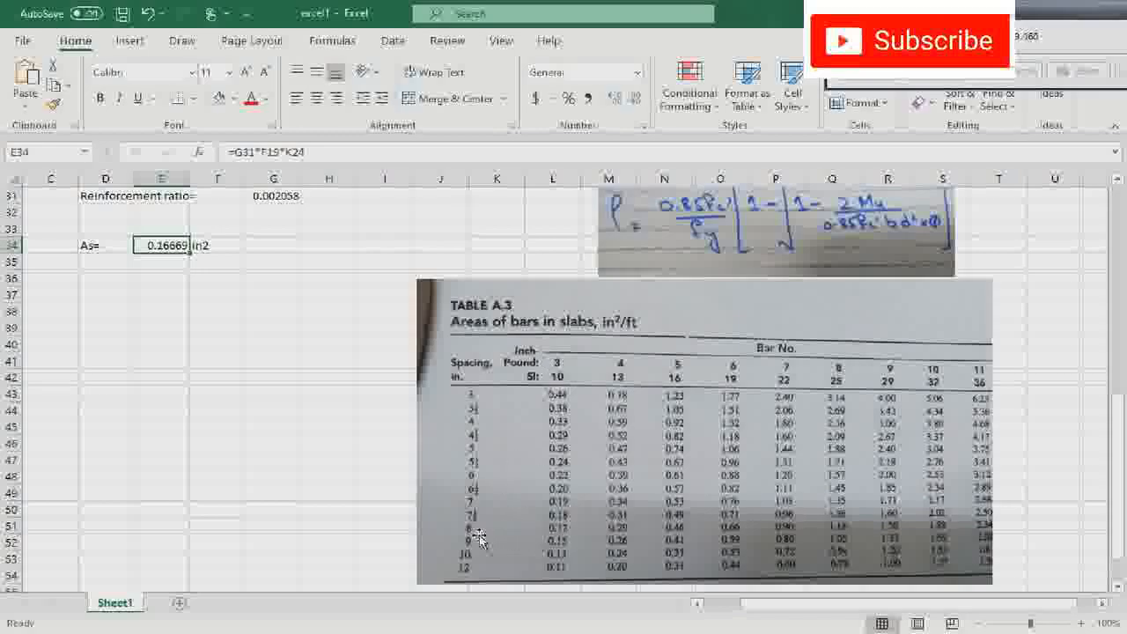
pyautogui.click(226, 296)
pyautogui.write('#3')
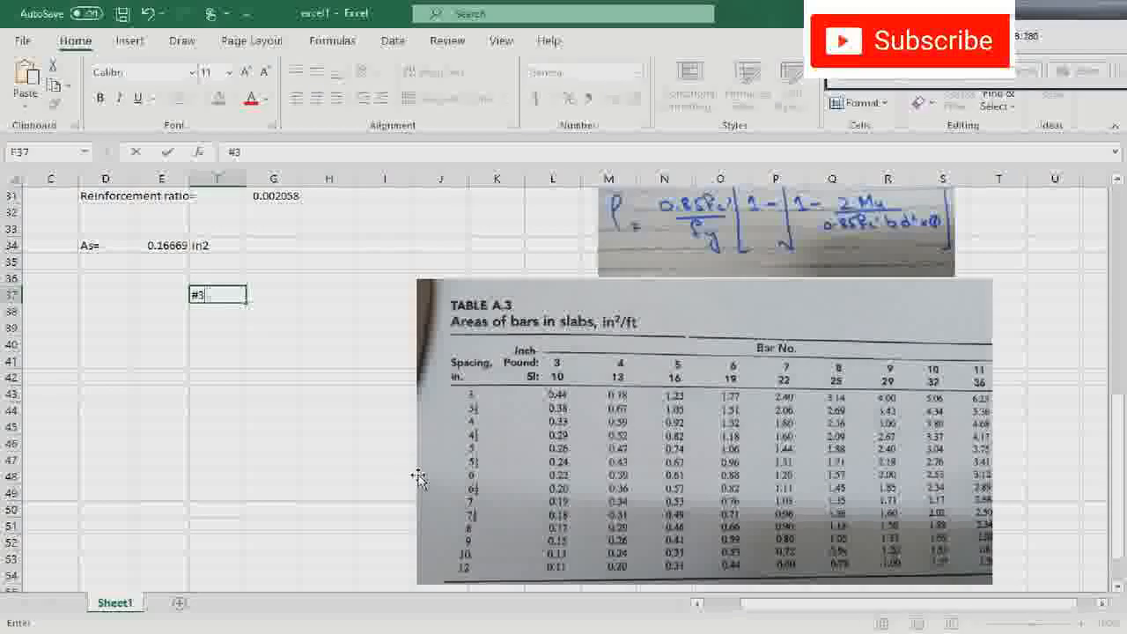
pyautogui.write(',8 inches')
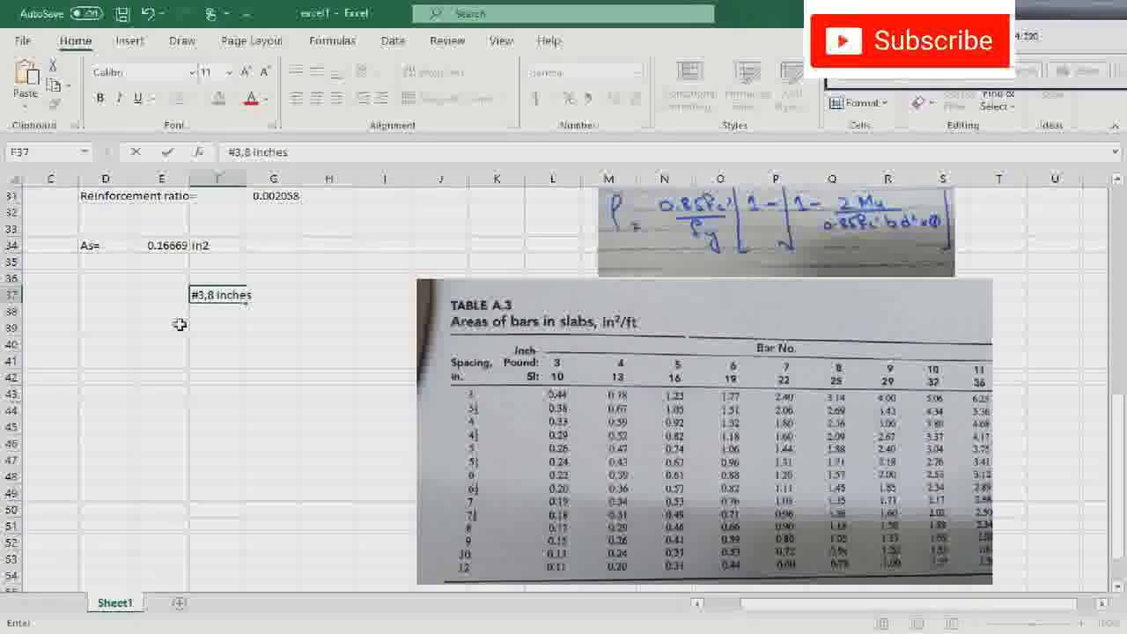
# - Write the alternative bar choice #3,9inches in F39
pyautogui.click(236, 326)
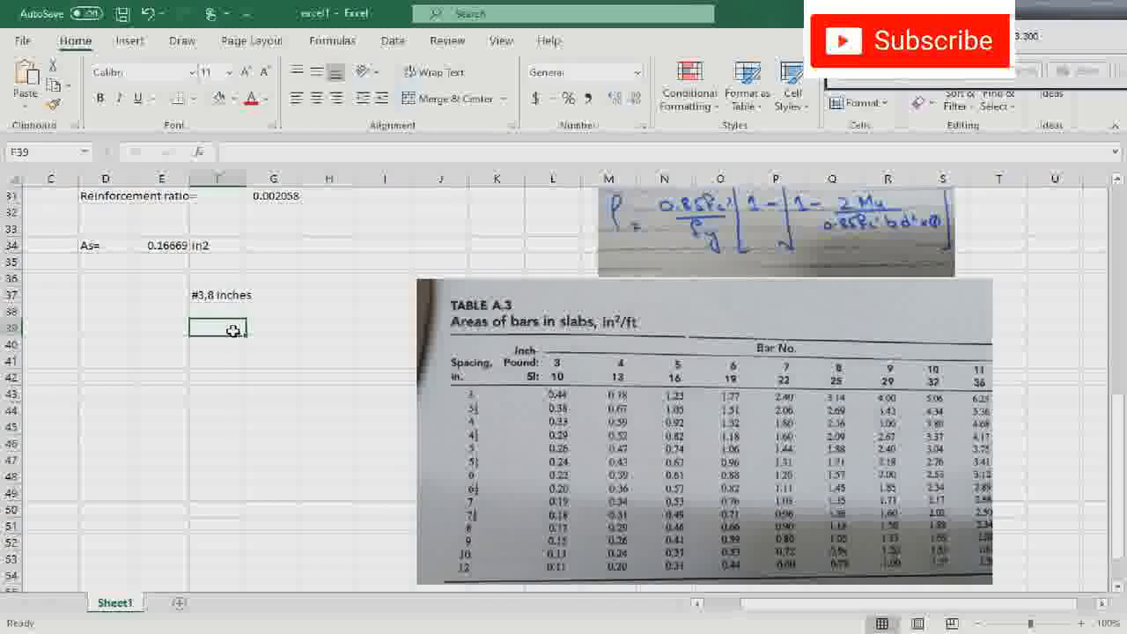
pyautogui.write('#3')
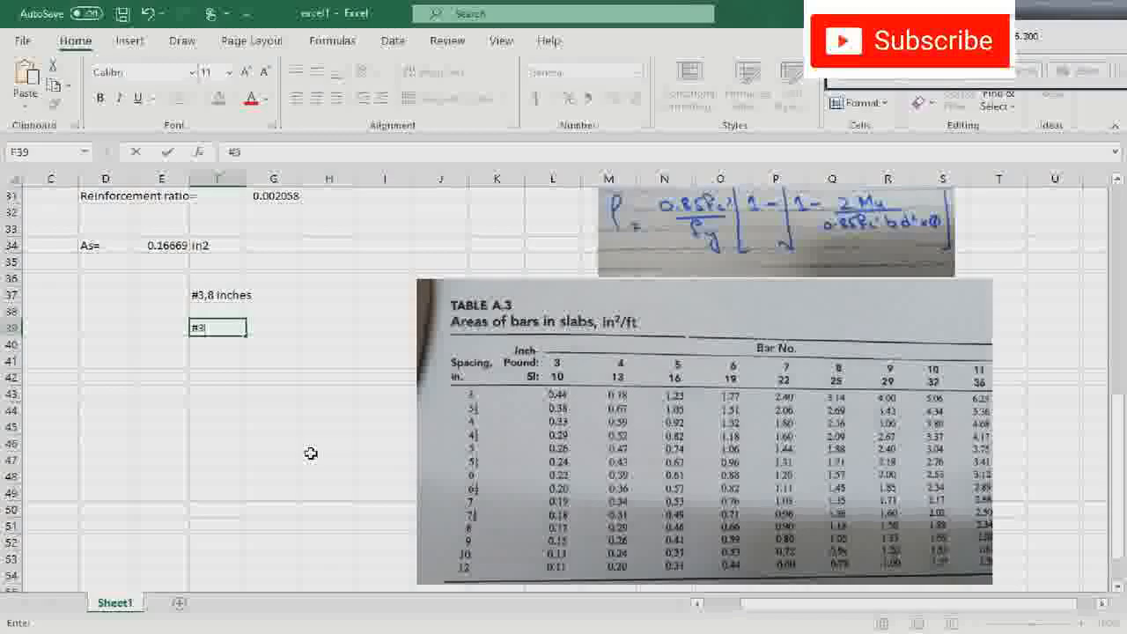
pyautogui.write(',9Inche')
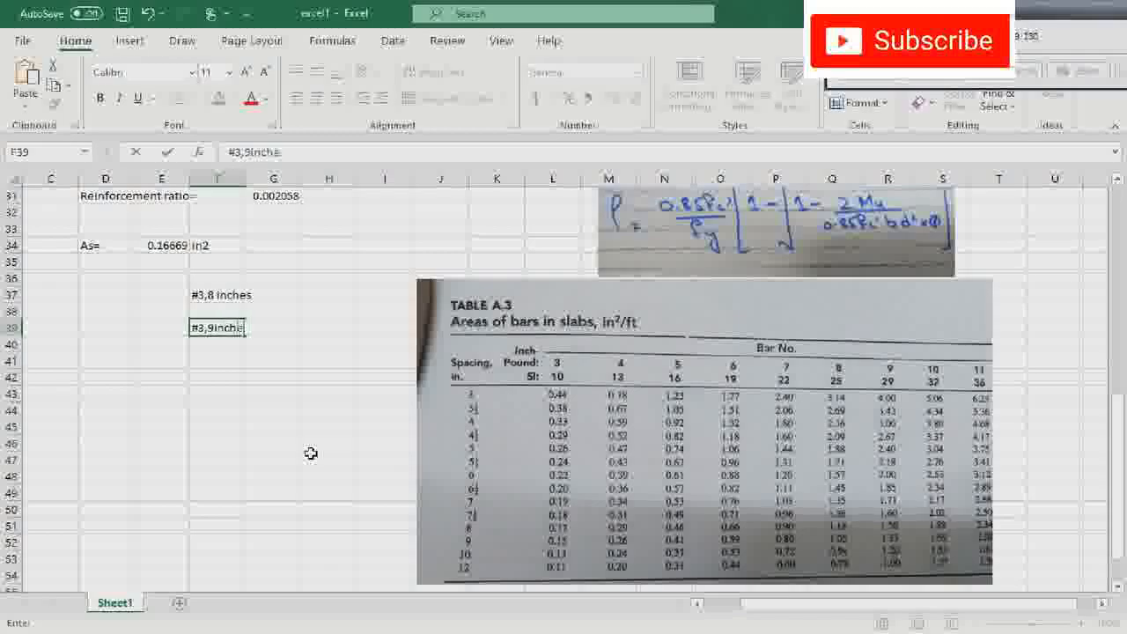
pyautogui.write('s')
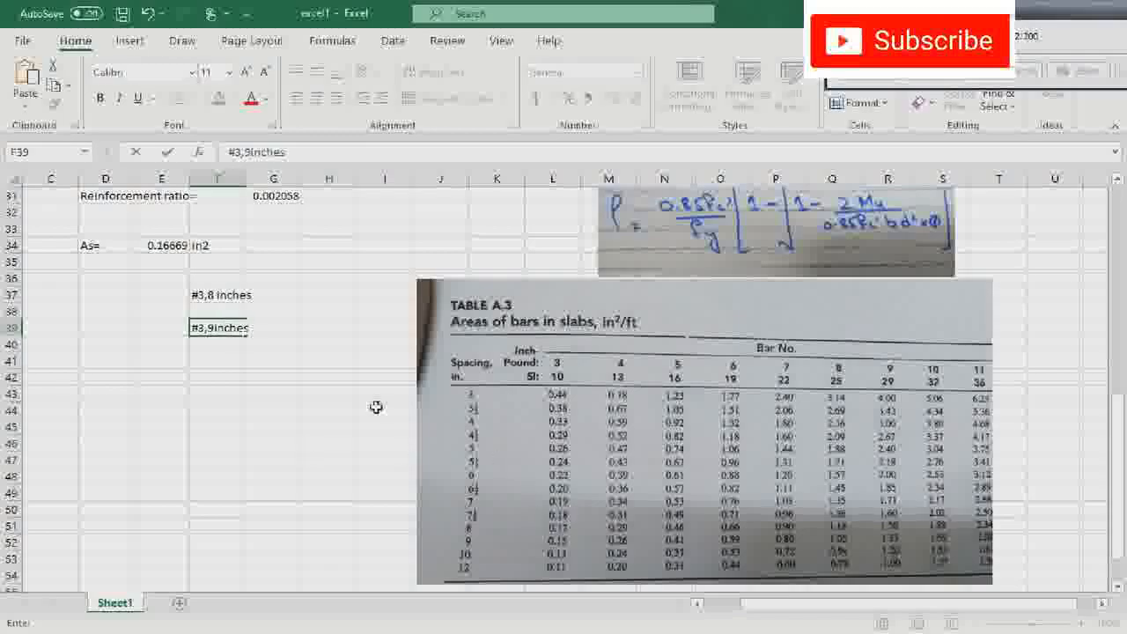
pyautogui.click(238, 296)
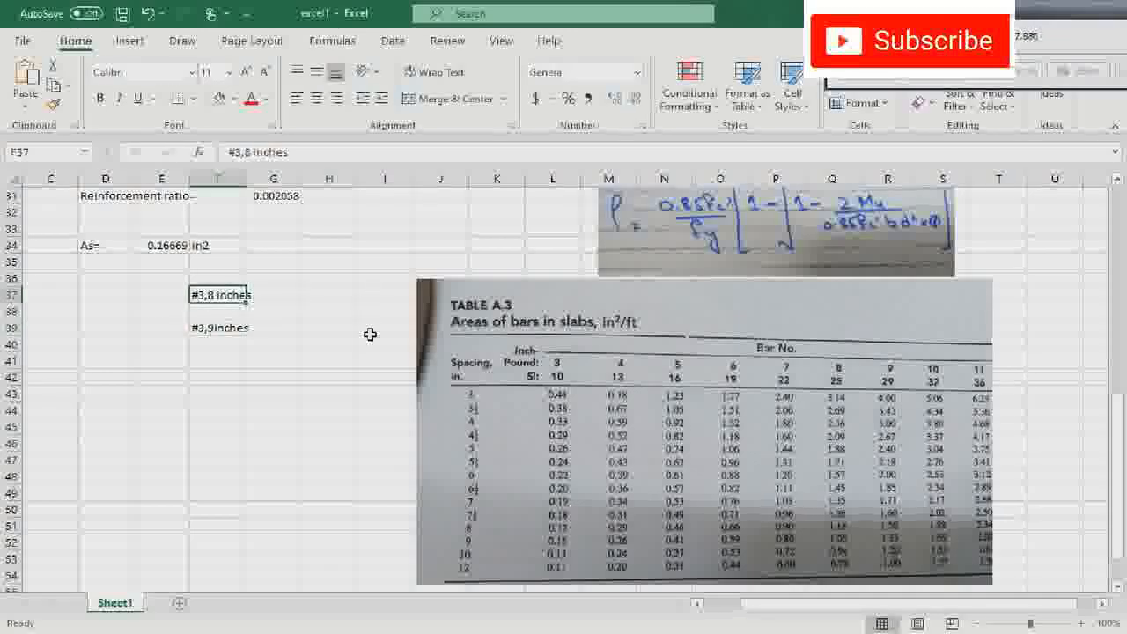
# - Review the whole slab design sheet, from the design criteria and input data down to the reinforcement results and bar choices
pyautogui.scroll(10, 267, 395)
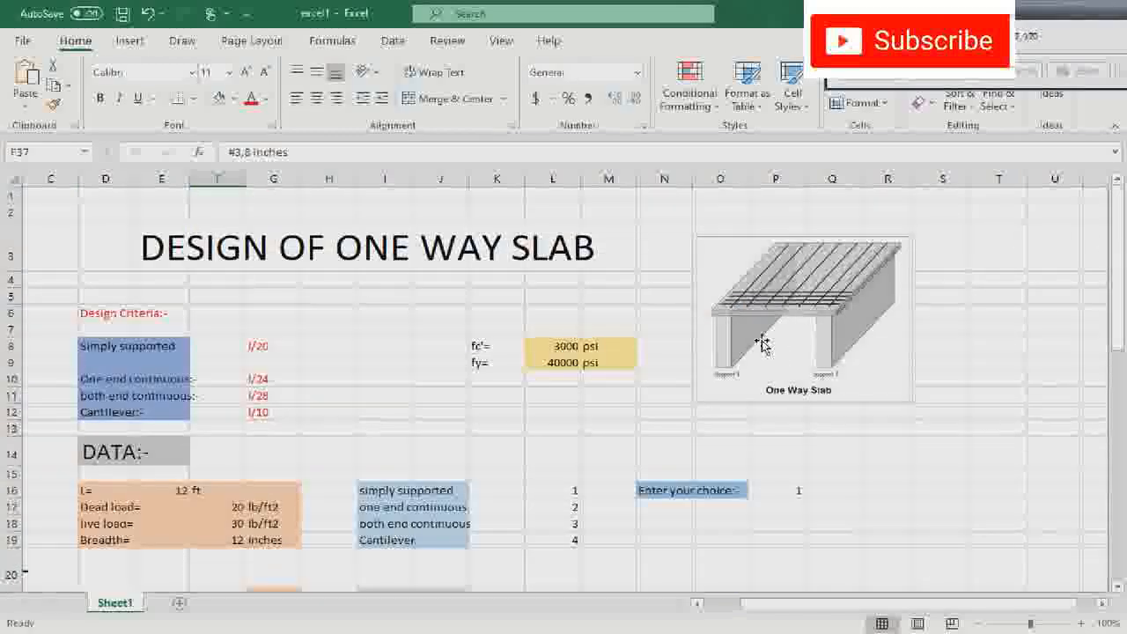
pyautogui.scroll(-8, 749, 335)
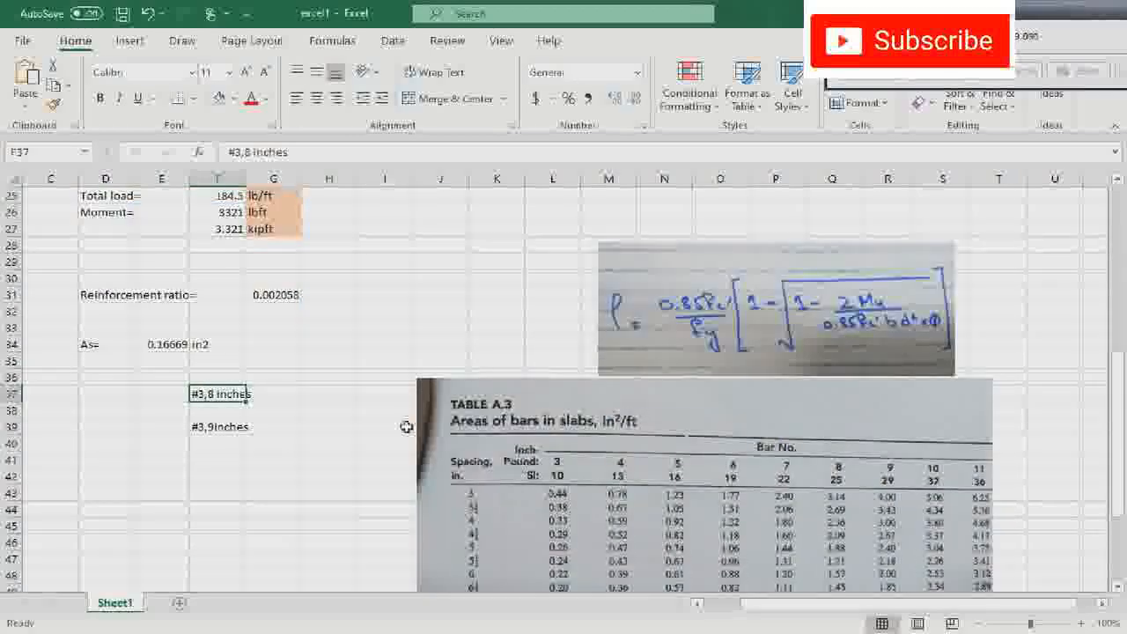
pyautogui.scroll(8, 775, 343)
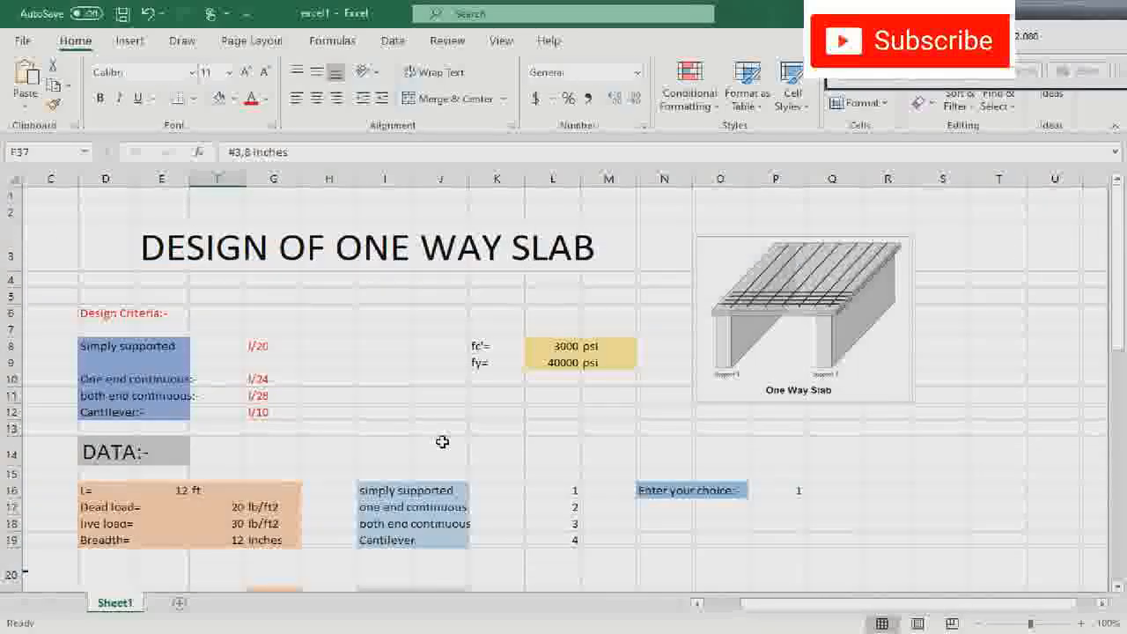
pyautogui.scroll(-5, 442, 442)
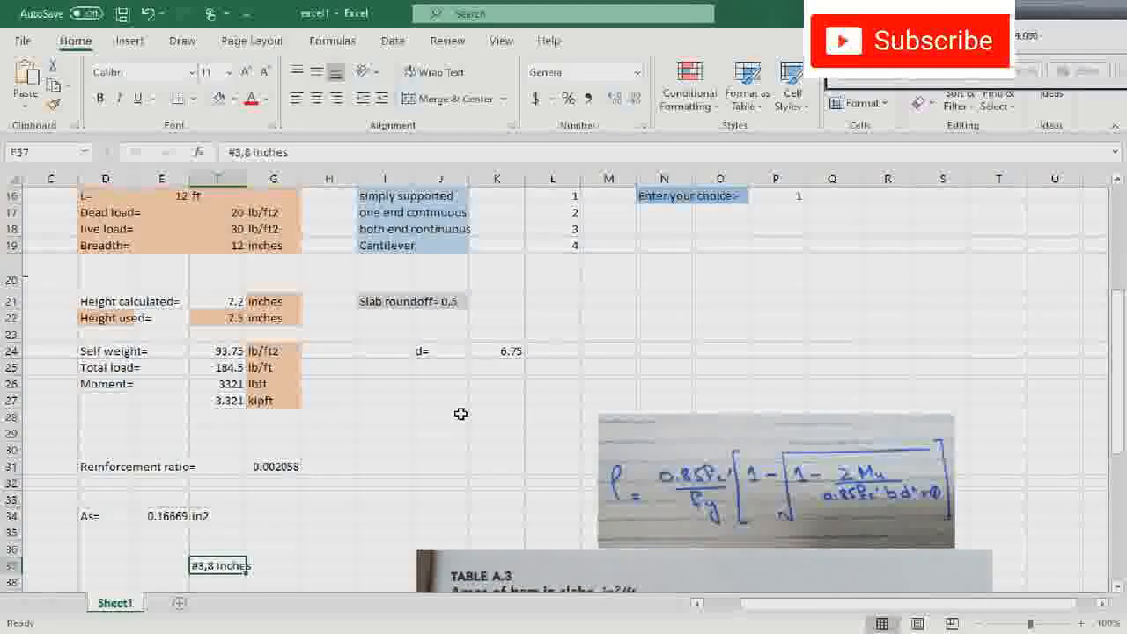
pyautogui.scroll(-1, 460, 413)
pyautogui.scroll(4, 461, 414)
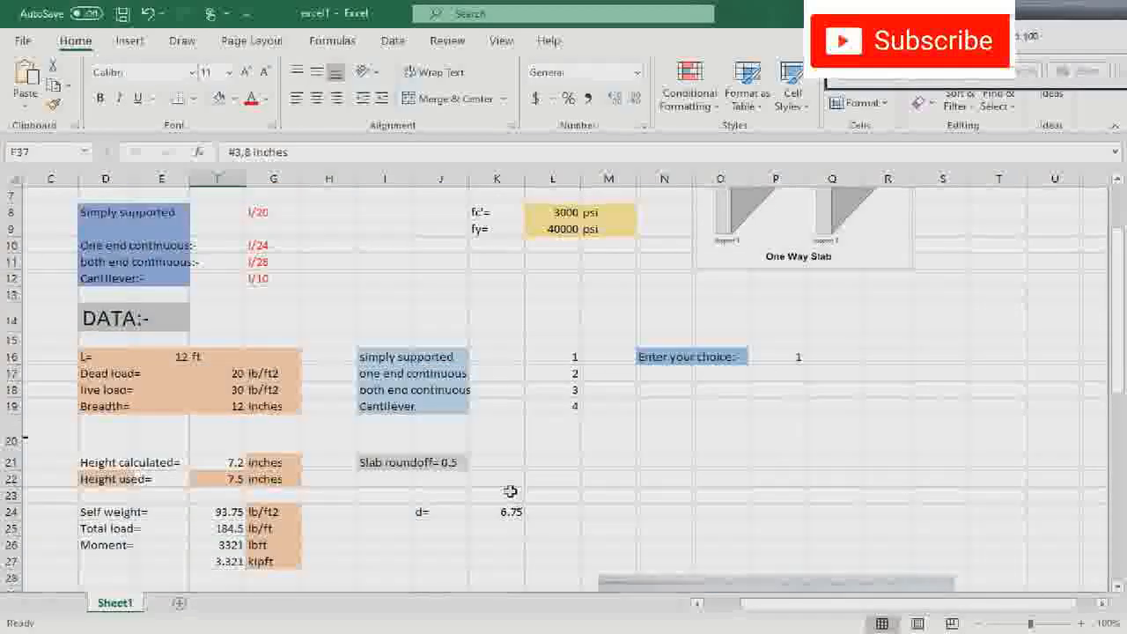
pyautogui.scroll(2, 511, 485)
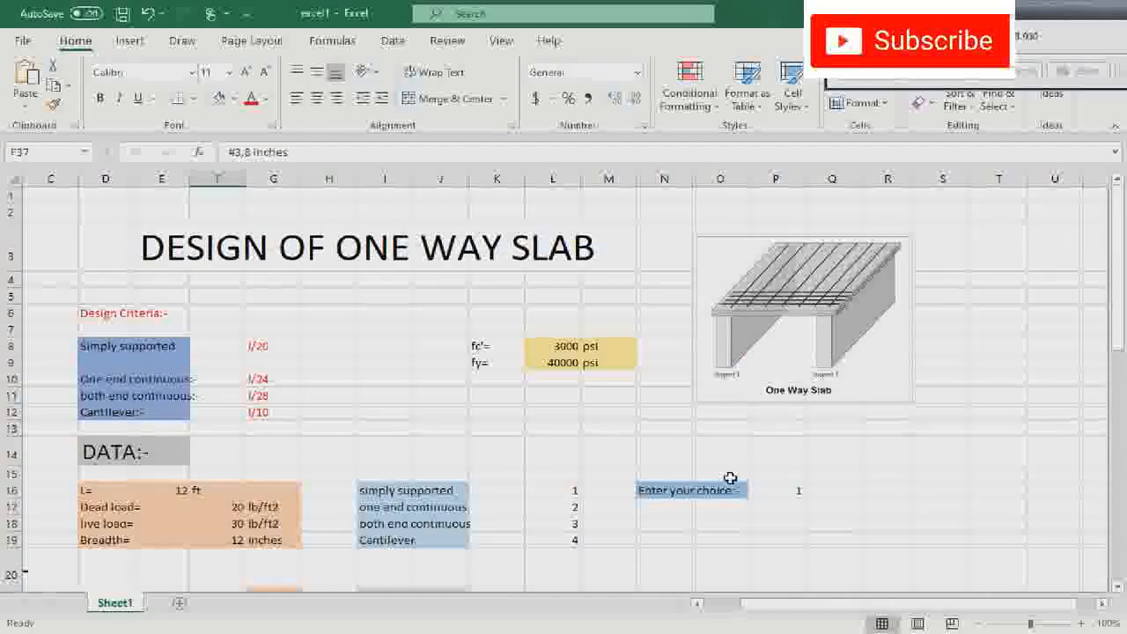
# - Change the support condition choice in P16 to 4, for a cantilever slab
pyautogui.scroll(-2, 731, 493)
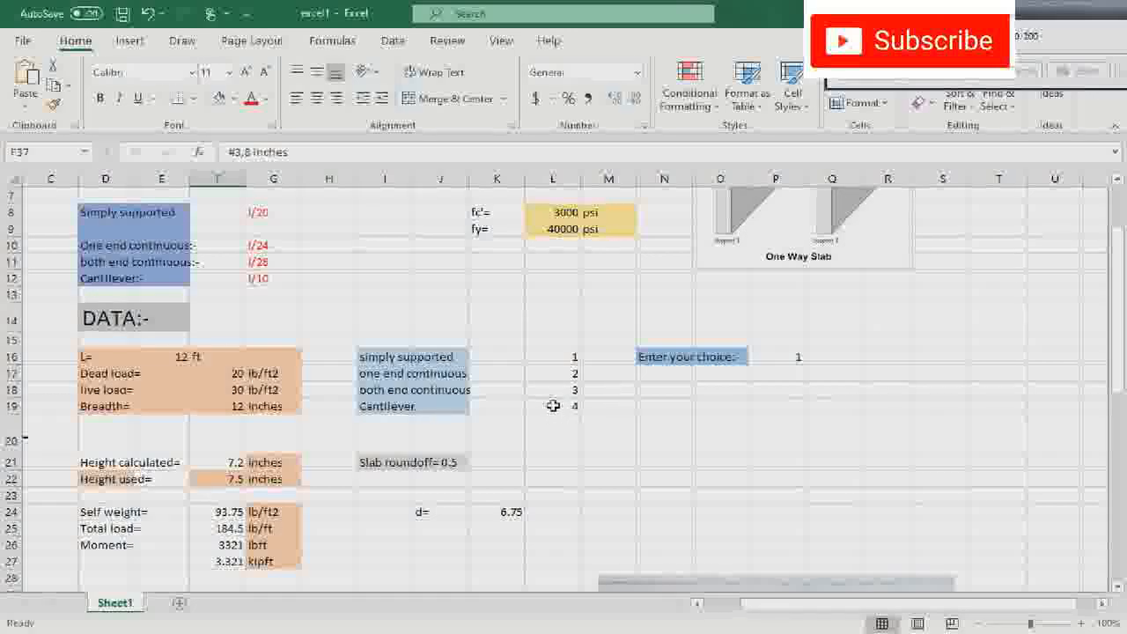
pyautogui.doubleClick(798, 359)
pyautogui.press('BackSpace')
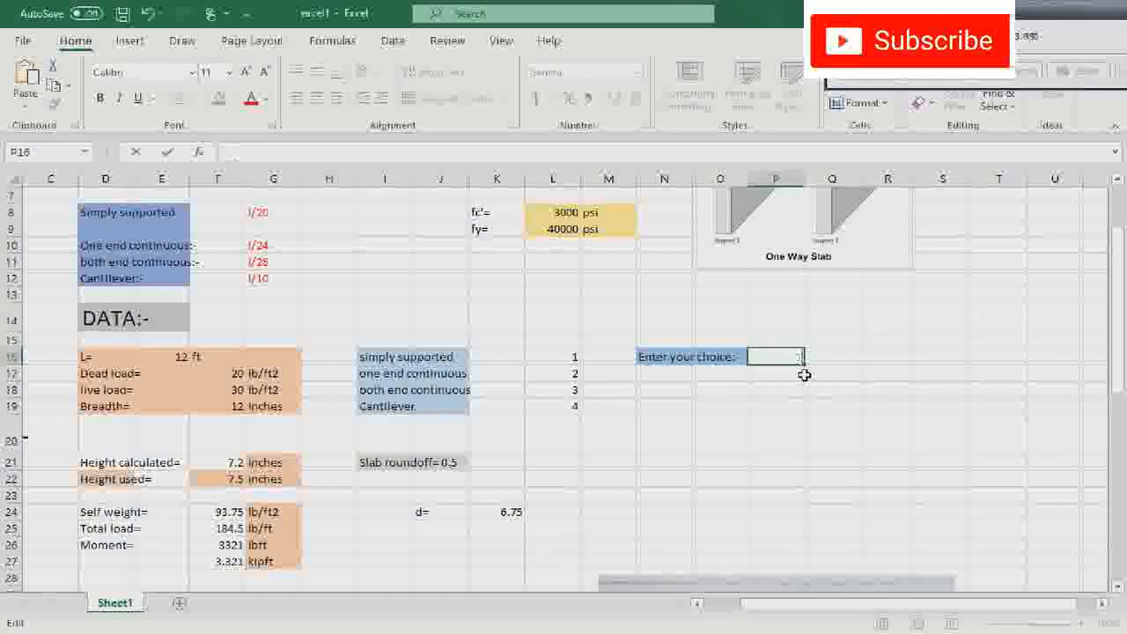
pyautogui.write('4')
pyautogui.click(795, 387)
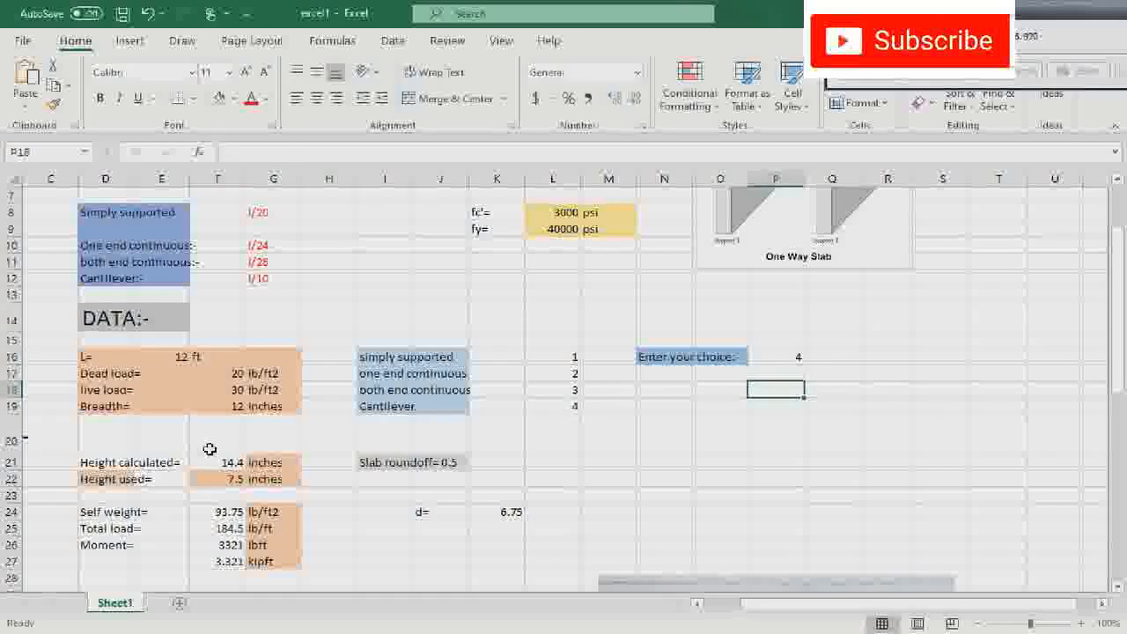
# - Set the used slab height in F22 to 14.5 inches, rounding up the calculated cantilever height
pyautogui.click(232, 491)
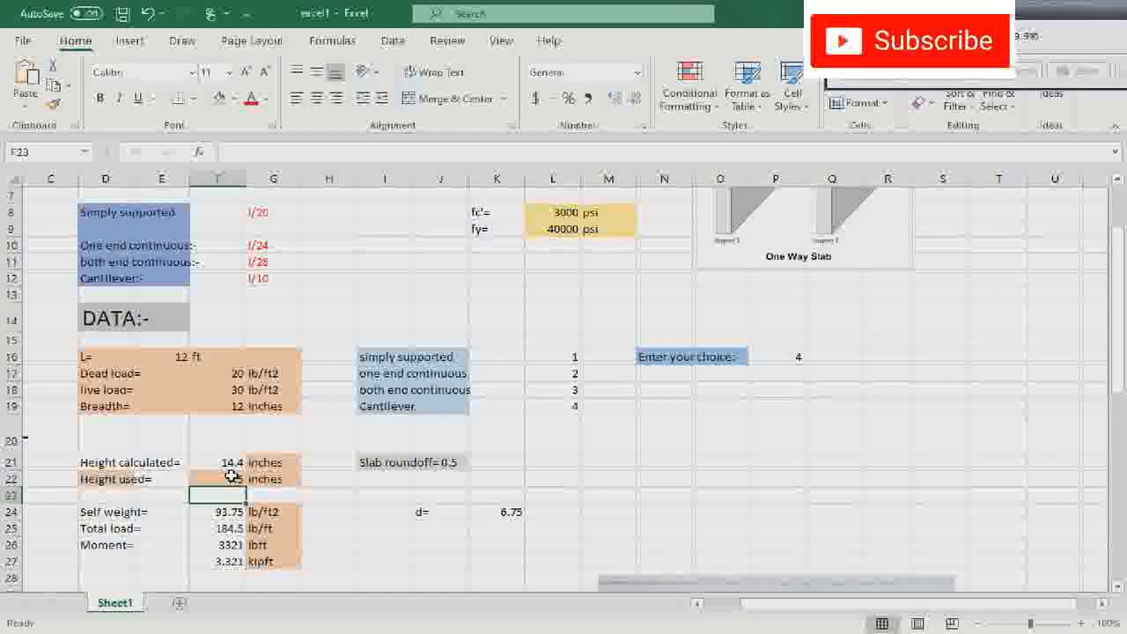
pyautogui.doubleClick(233, 479)
pyautogui.press('BackSpace')
pyautogui.press('BackSpace')
pyautogui.press('BackSpace')
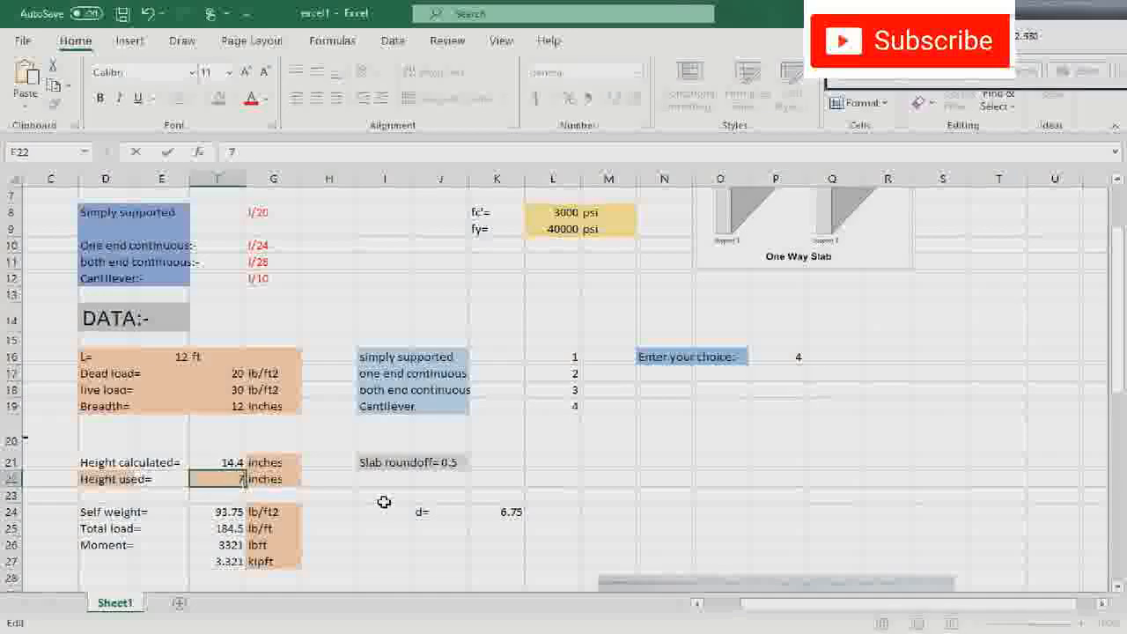
pyautogui.write('14.5')
pyautogui.click(618, 465)
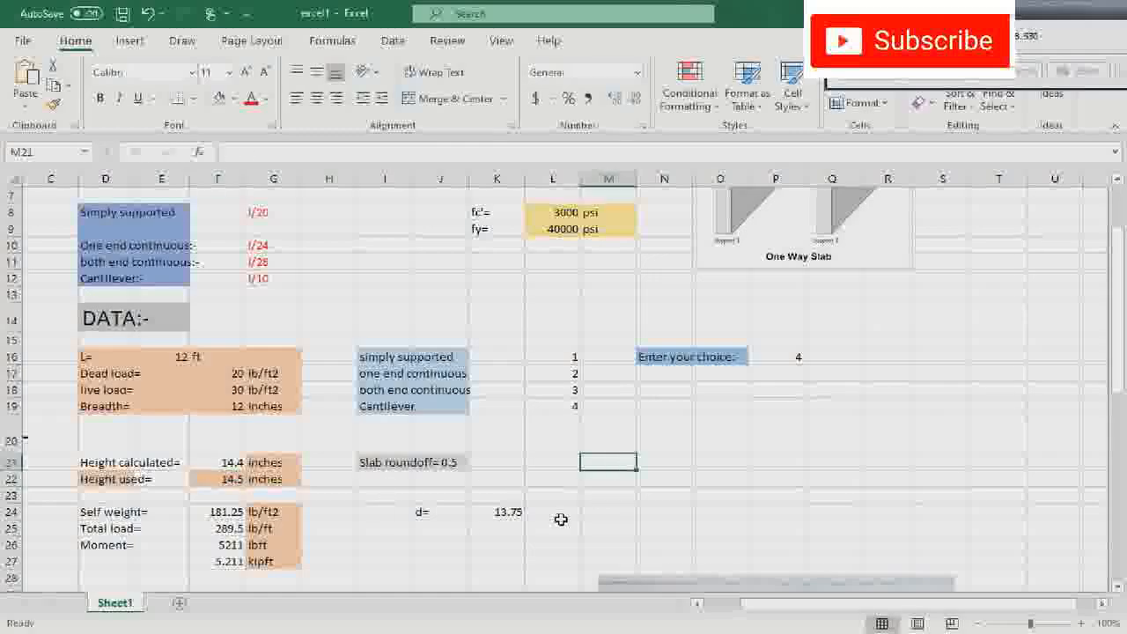
# - Open the effective depth formula in K24 to check how it refers to the used height
pyautogui.scroll(-1, 209, 529)
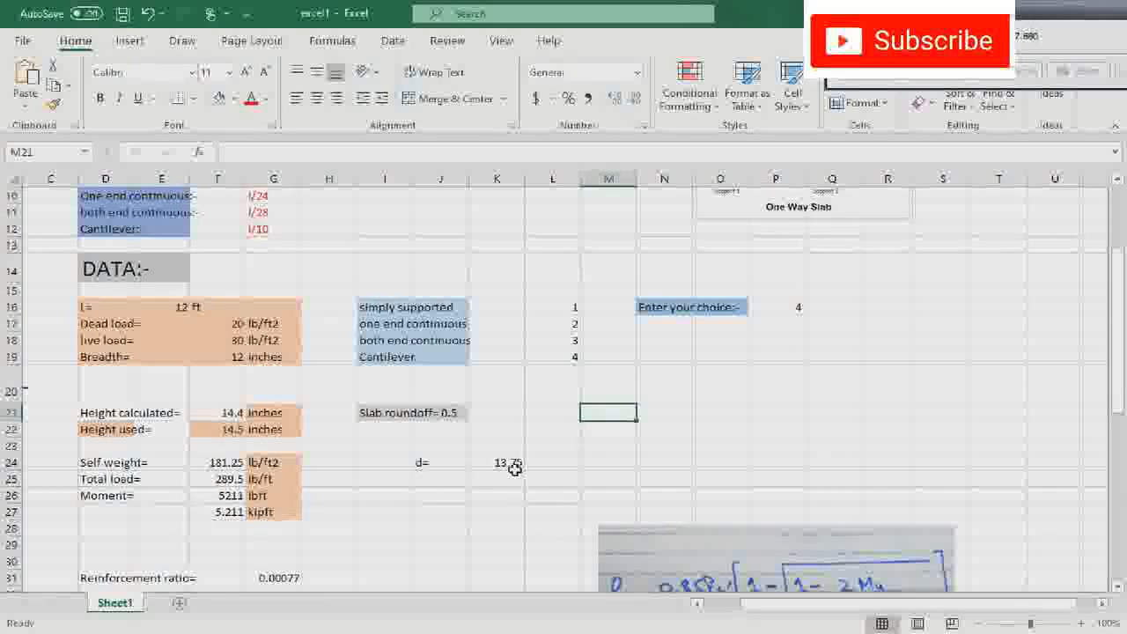
pyautogui.click(509, 465)
pyautogui.doubleClick(509, 464)
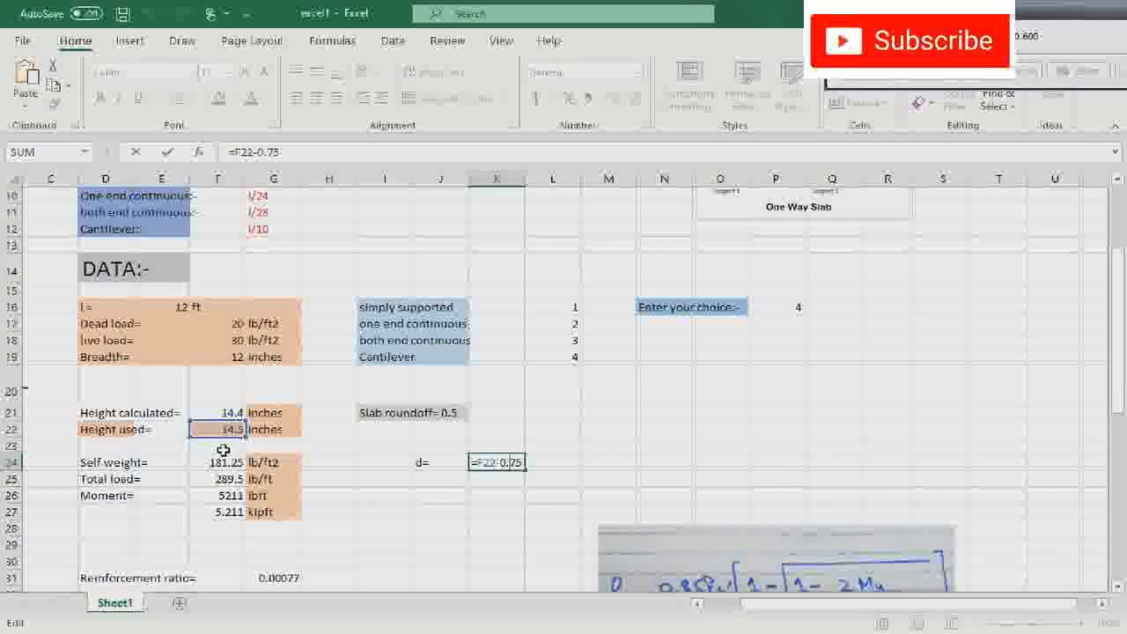
pyautogui.click(627, 463)
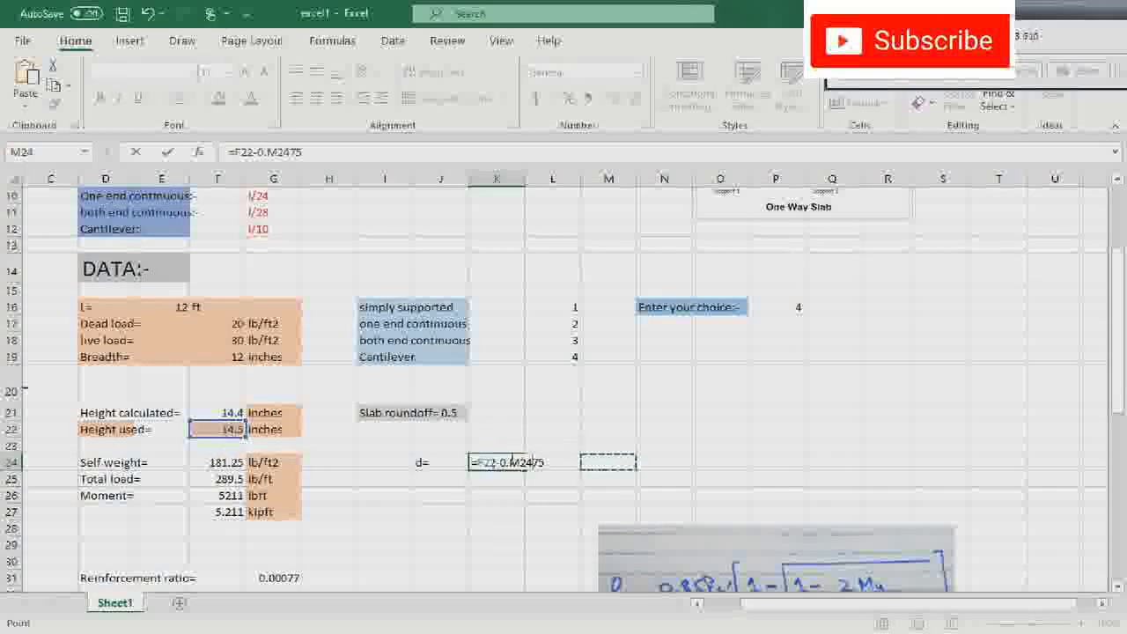
pyautogui.press('BackSpace')
pyautogui.press('BackSpace')
pyautogui.press('BackSpace')
pyautogui.press('BackSpace')
pyautogui.press('BackSpace')
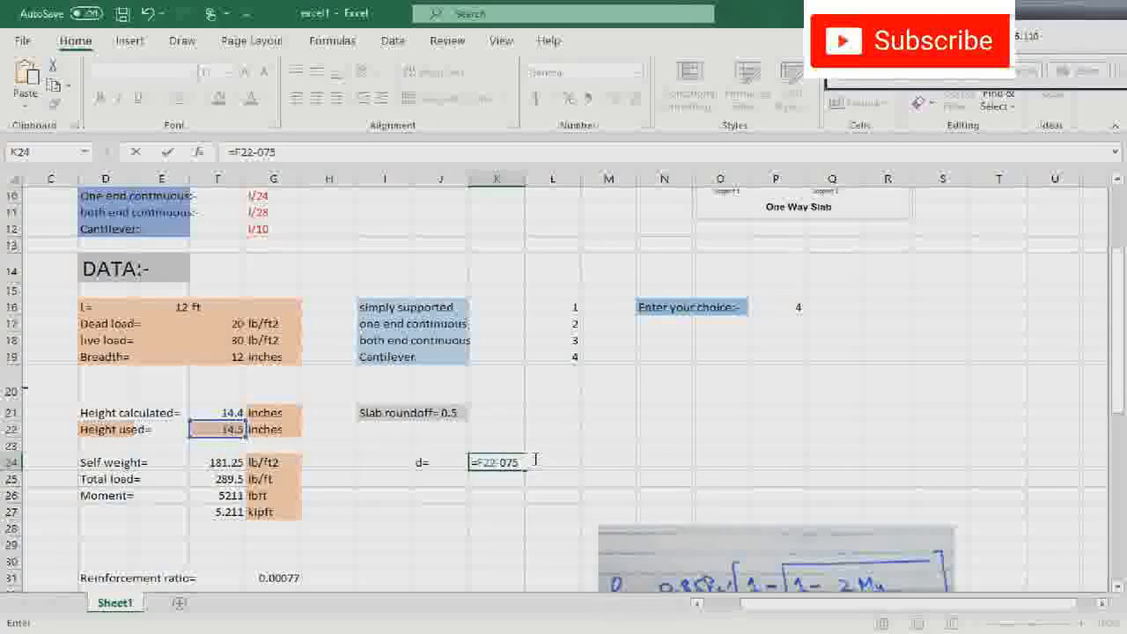
pyautogui.press('Return')
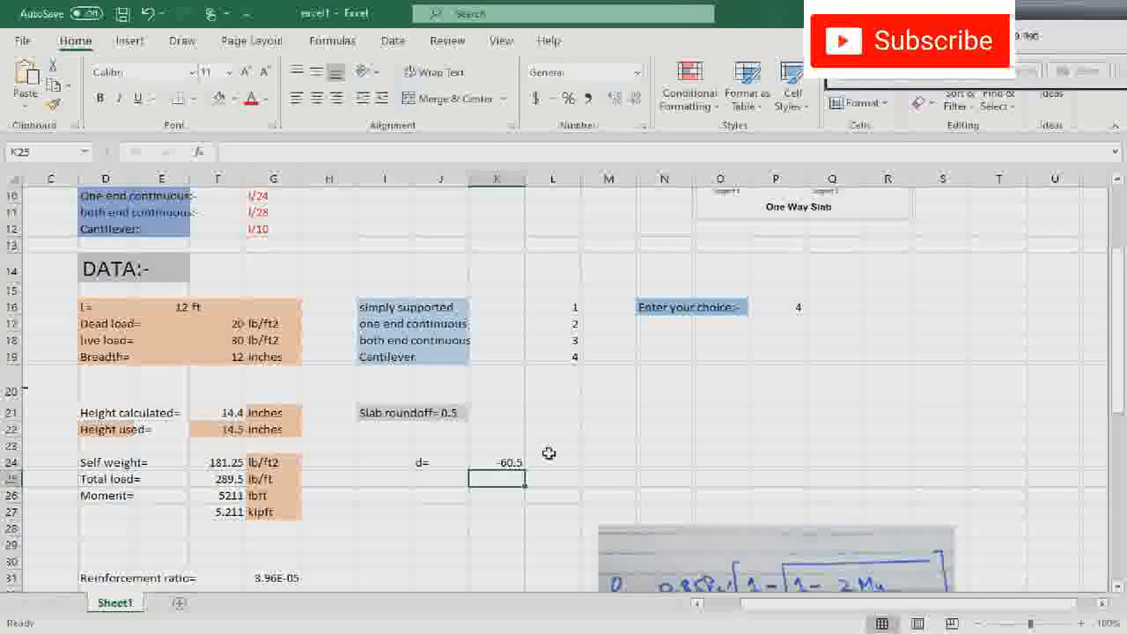
# - Re-enter the effective depth formula in K24 as =F22-0.75, referencing the used slab height
pyautogui.doubleClick(515, 462)
pyautogui.press('BackSpace')
pyautogui.press('BackSpace')
pyautogui.press('BackSpace')
pyautogui.press('BackSpace')
pyautogui.press('BackSpace')
pyautogui.press('BackSpace')
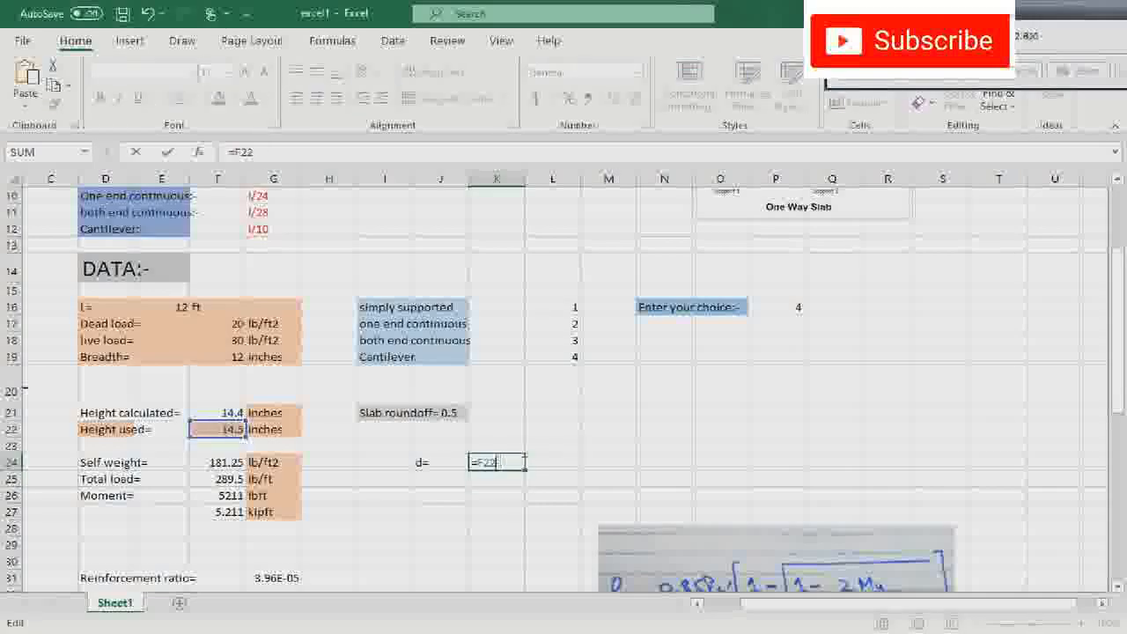
pyautogui.click(213, 426)
pyautogui.write('-0.75')
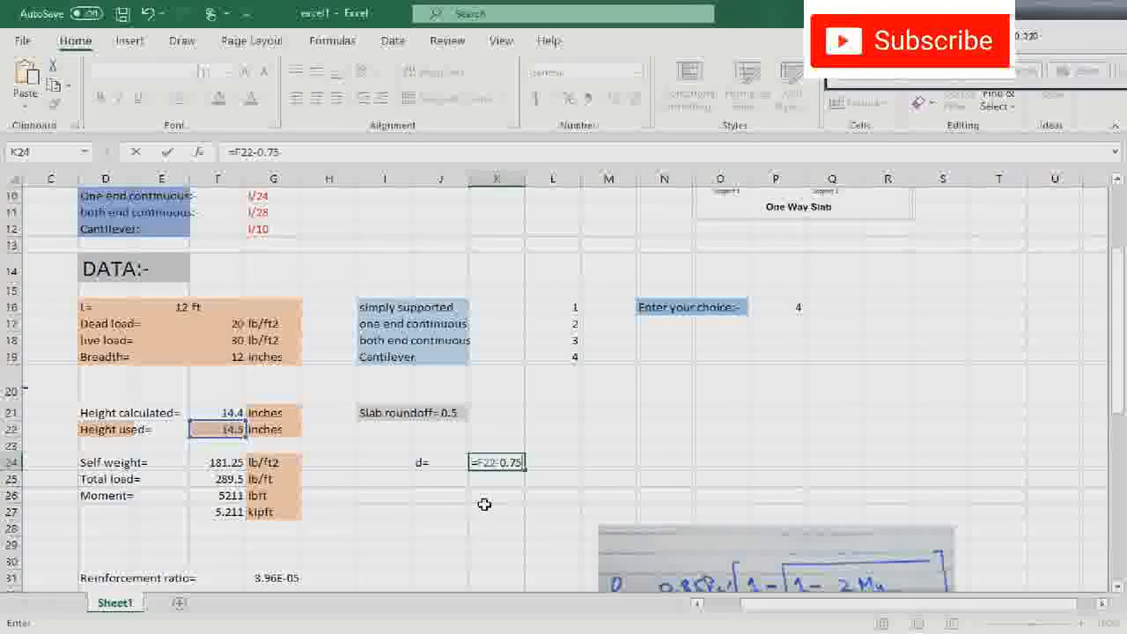
pyautogui.press('Return')
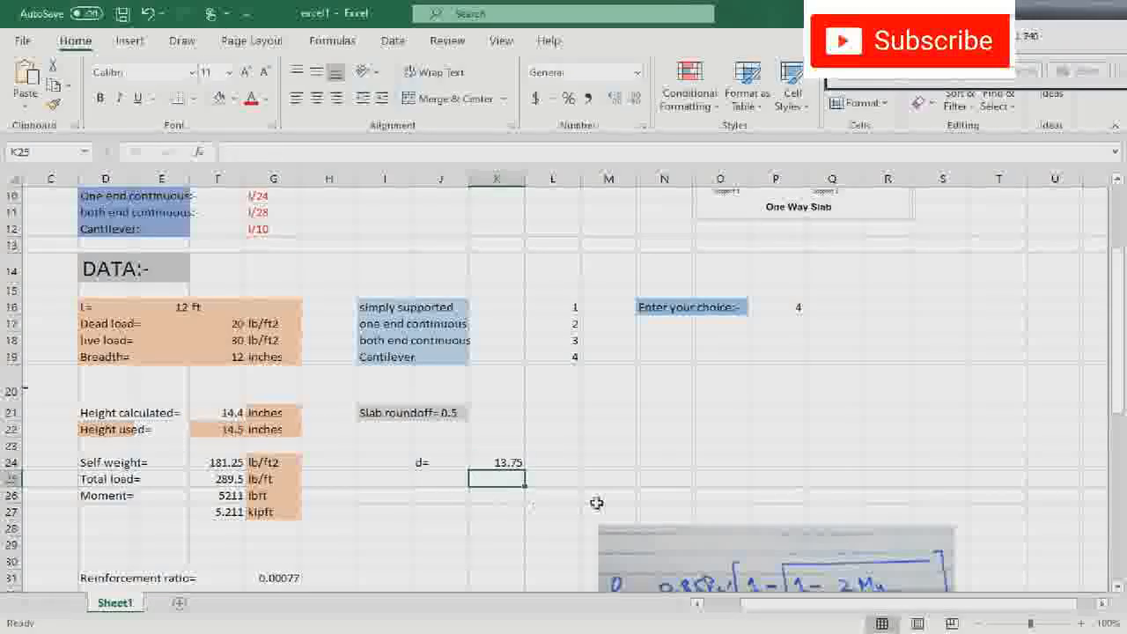
# - Review the cantilever slab's moment, reinforcement ratio and steel area against the Table A.3 bar areas, then return to the sheet's title and inputs
pyautogui.scroll(-2, 604, 465)
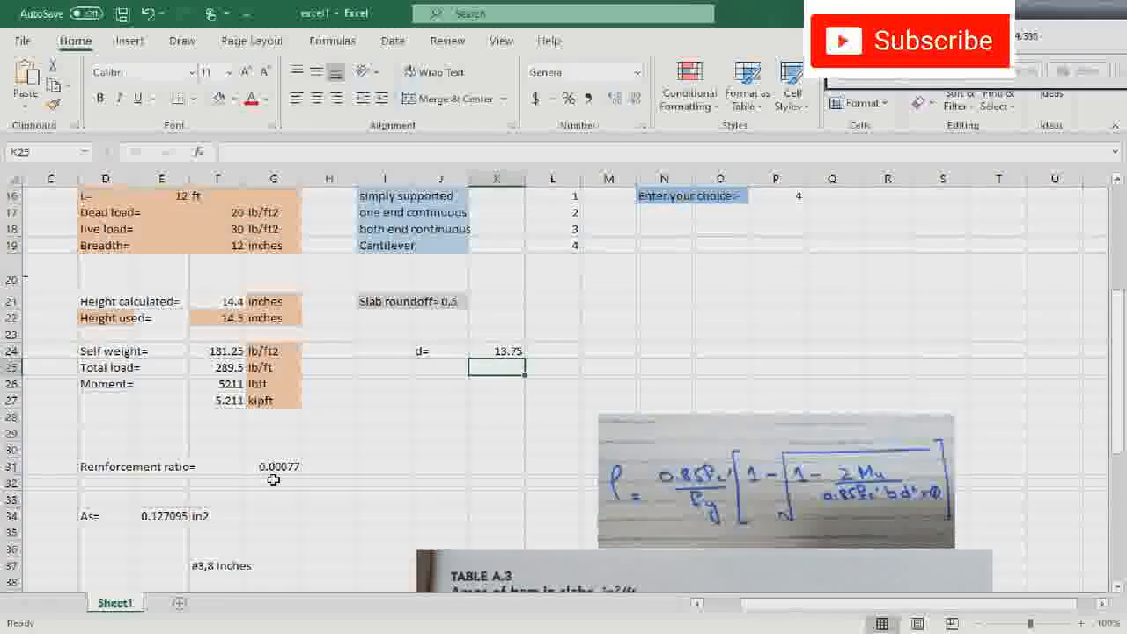
pyautogui.scroll(-1, 320, 480)
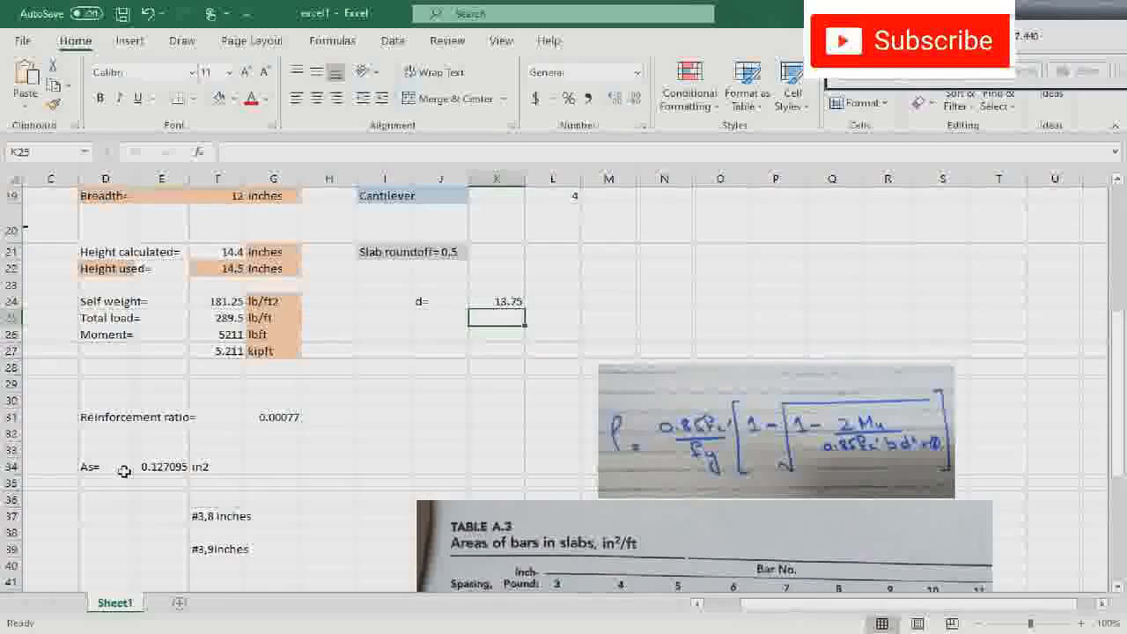
pyautogui.scroll(-2, 146, 471)
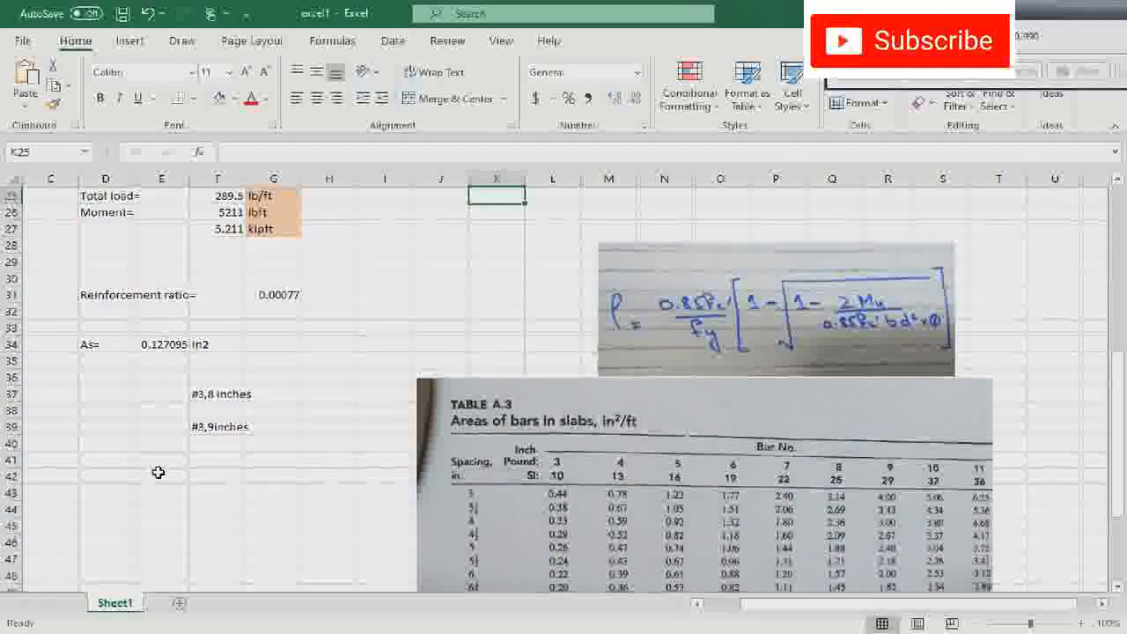
pyautogui.scroll(-1, 353, 449)
pyautogui.scroll(-1, 546, 469)
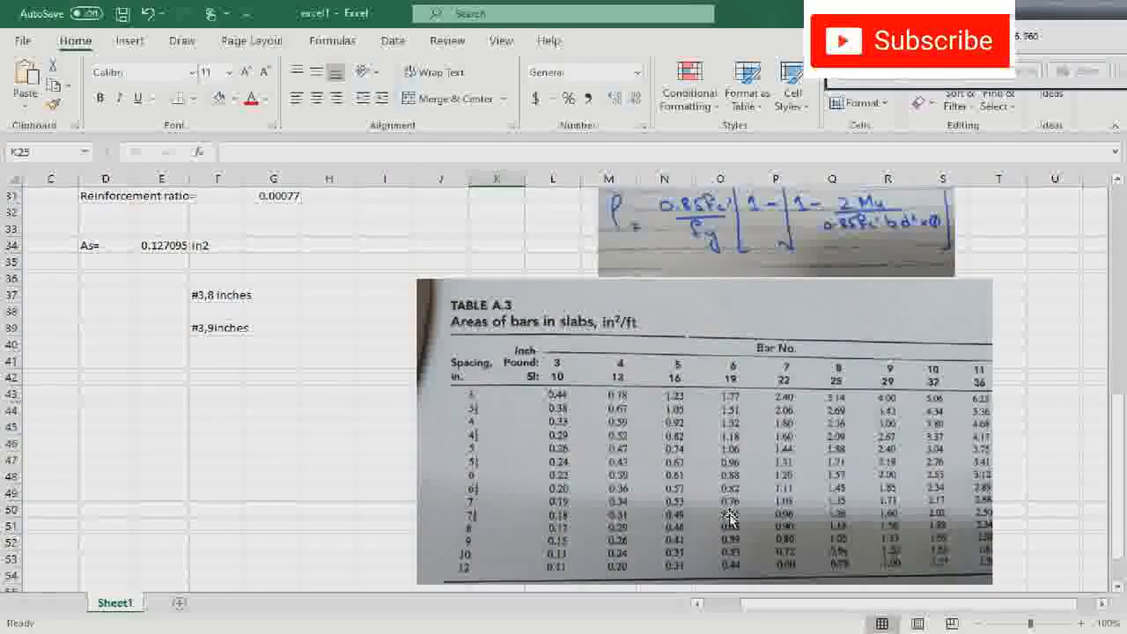
pyautogui.scroll(3, 318, 469)
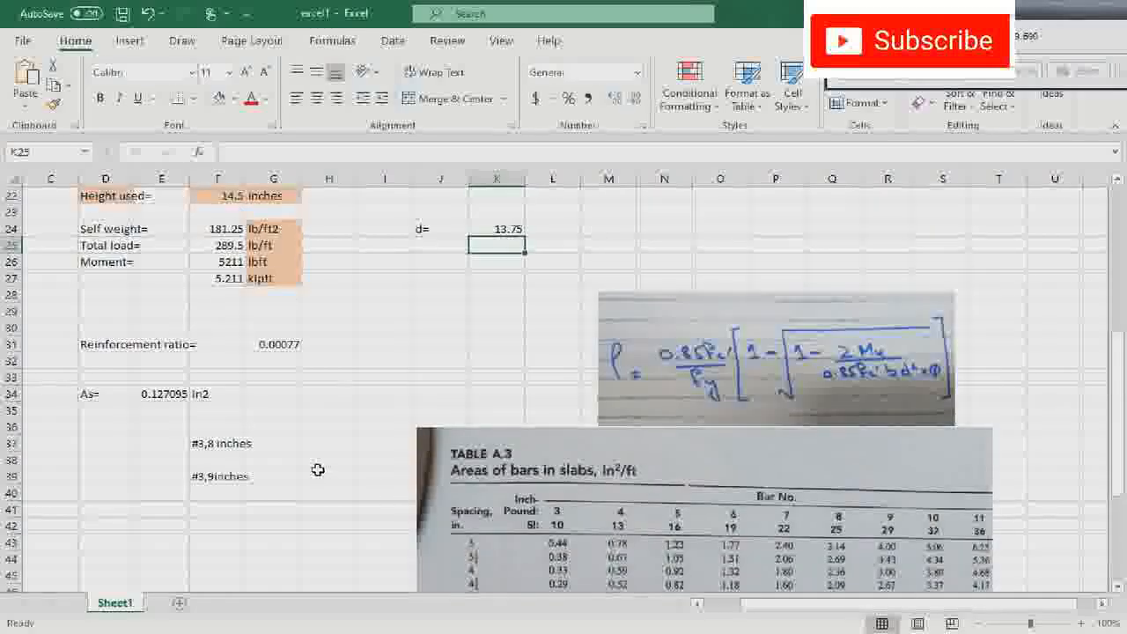
pyautogui.scroll(3, 318, 470)
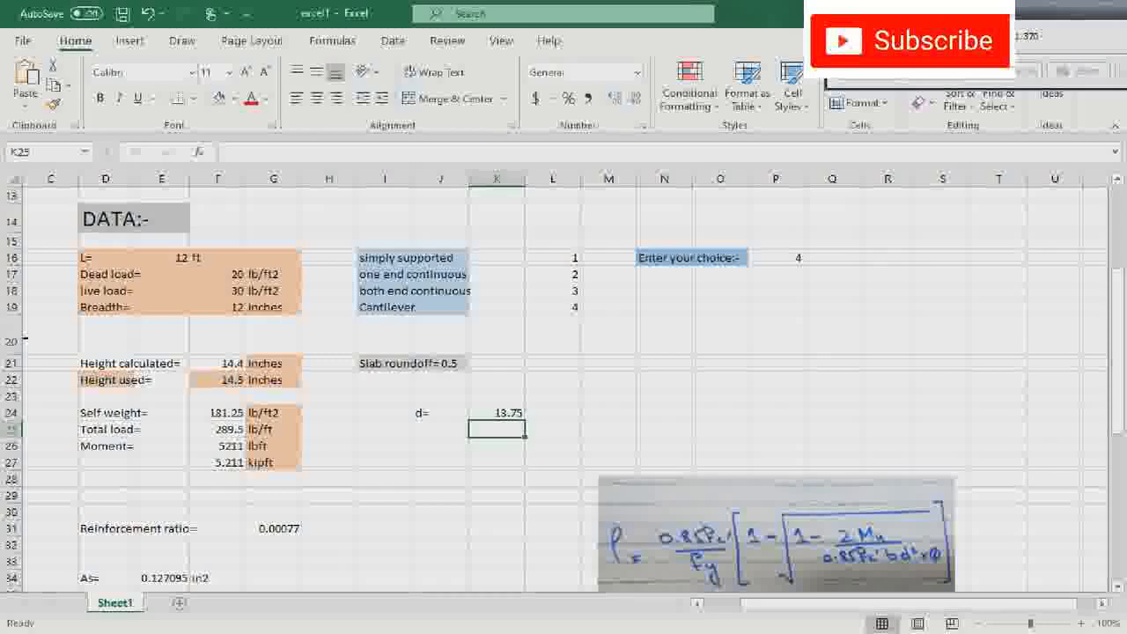
pyautogui.scroll(-2, 563, 356)
pyautogui.scroll(3, 563, 357)
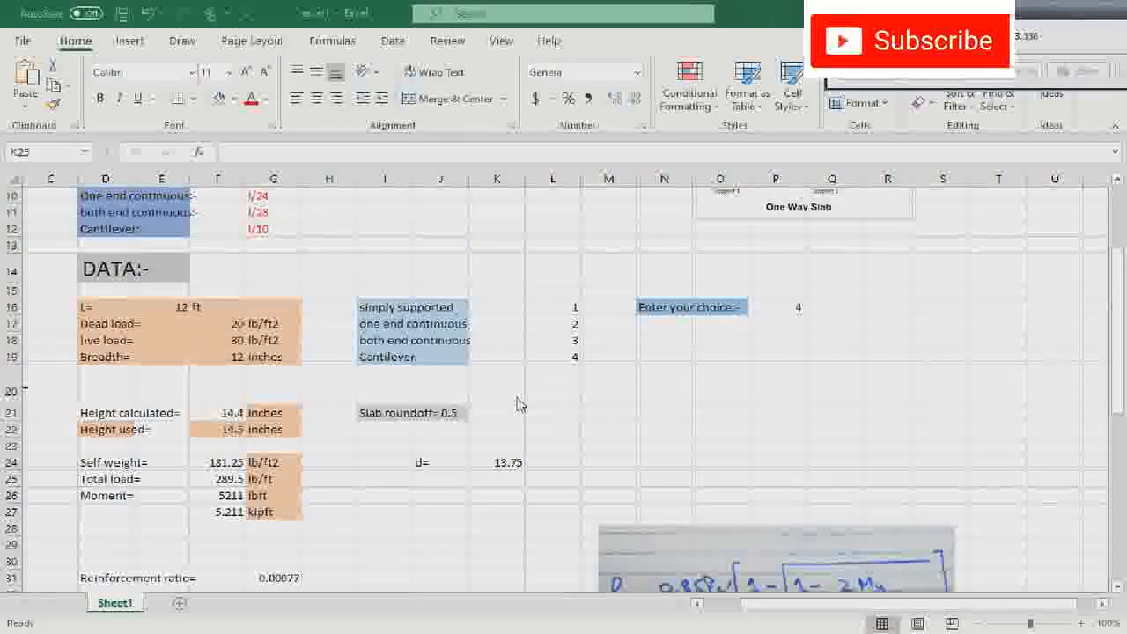
pyautogui.scroll(3, 490, 440)
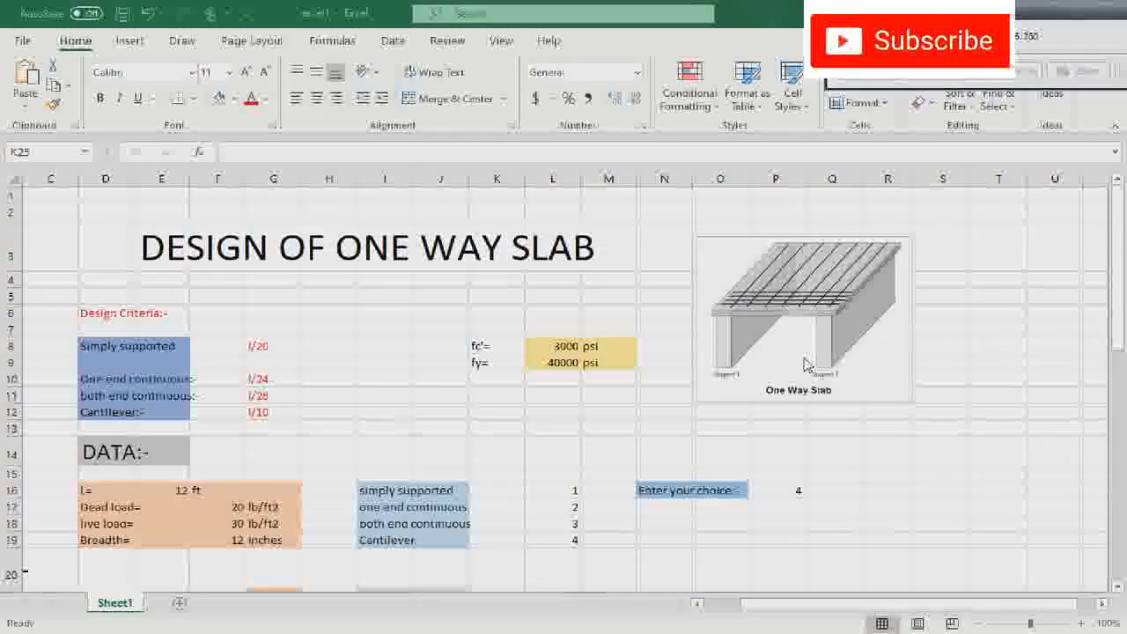